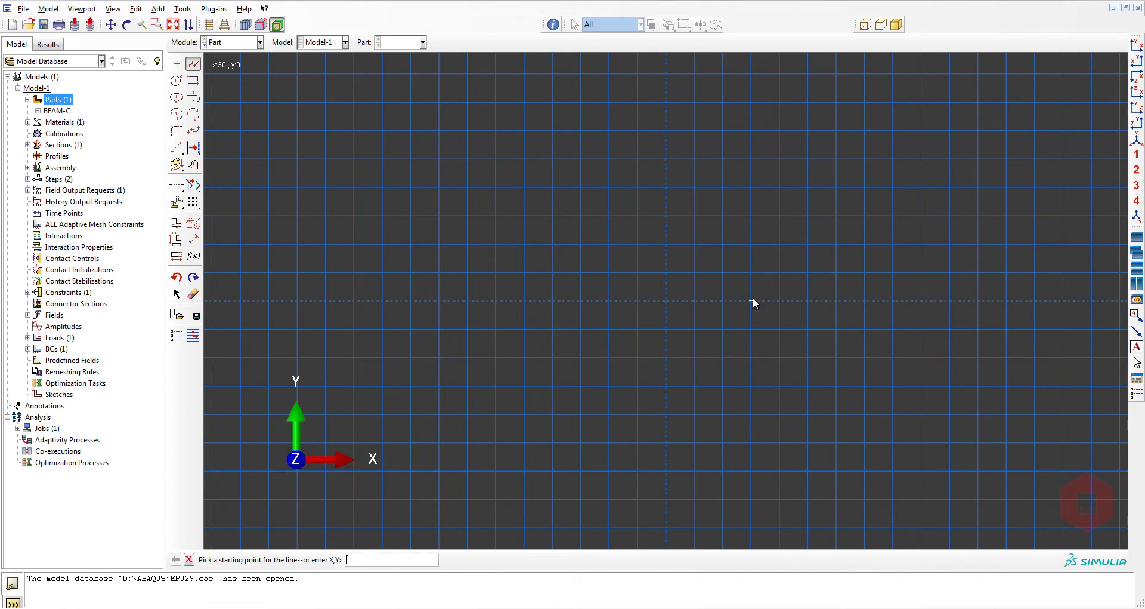
# - Draw a vertical line from the origin up to y = 90 and apply a Fixed constraint to its lower end point
pyautogui.click(667, 301)
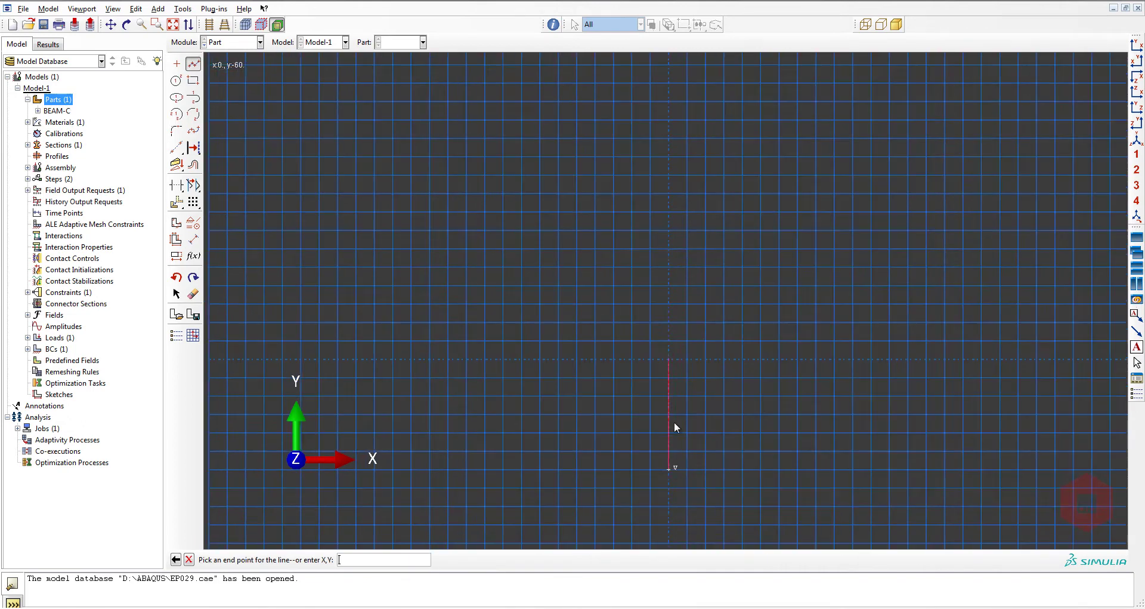
pyautogui.click(673, 195)
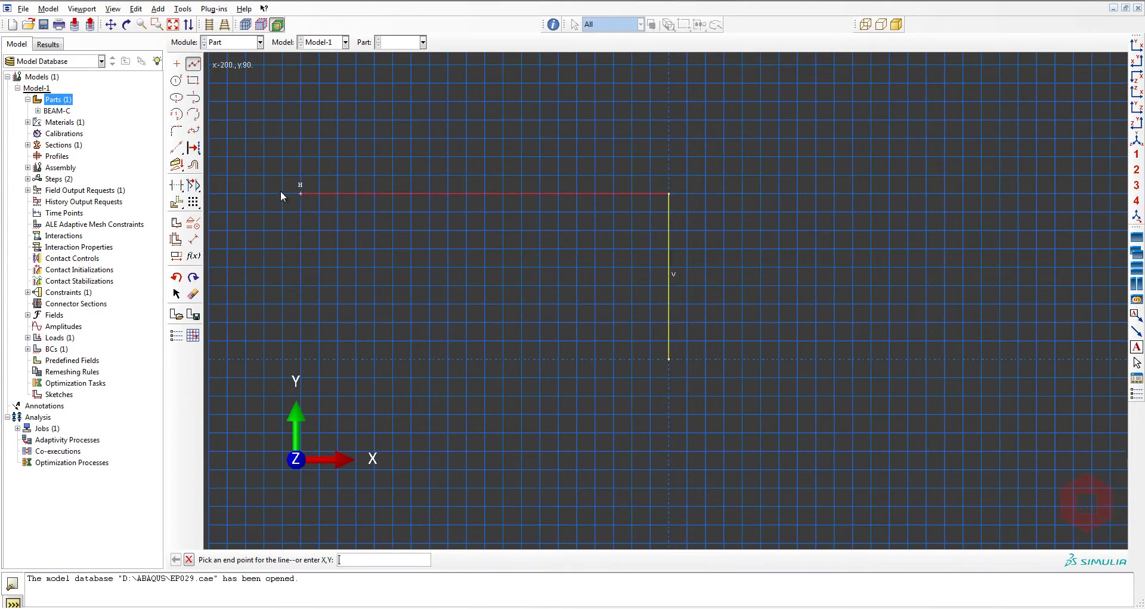
pyautogui.click(192, 221)
pyautogui.click(385, 242)
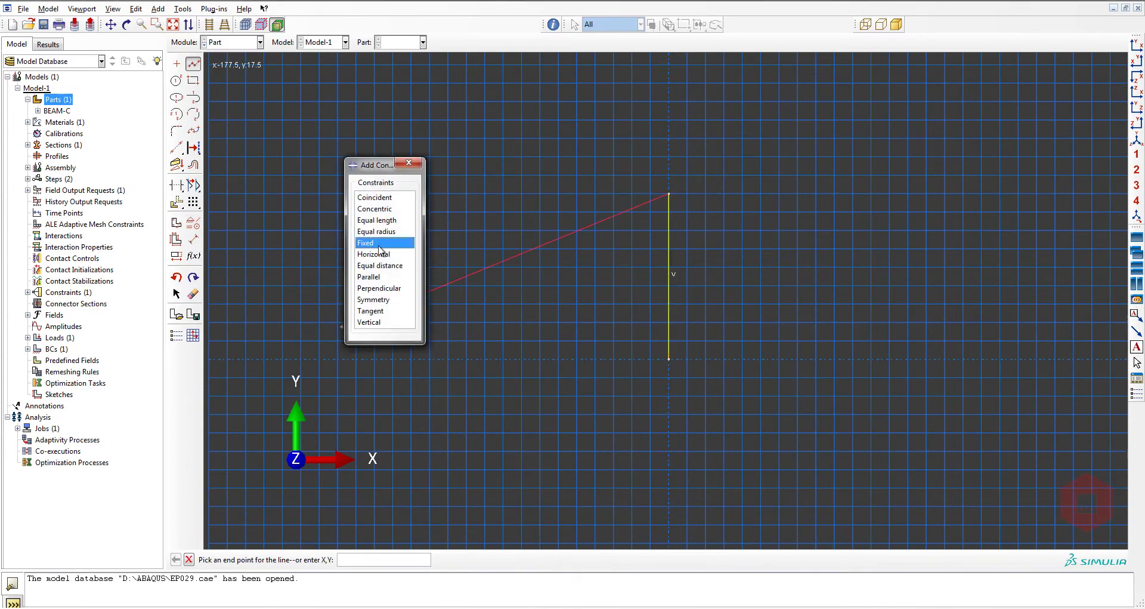
pyautogui.click(670, 359)
pyautogui.click(408, 163)
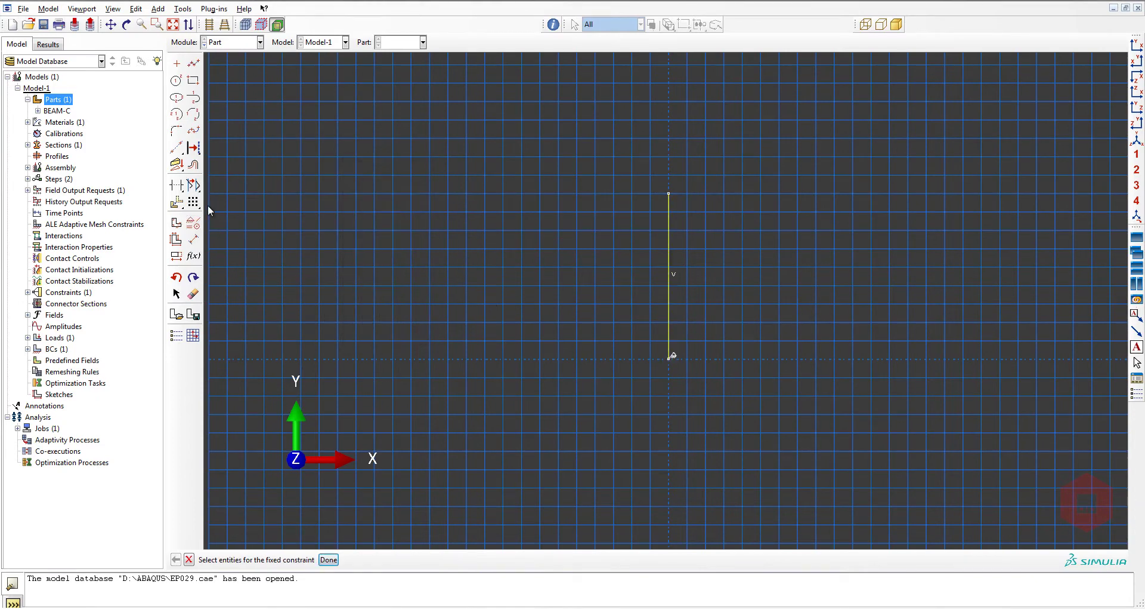
# - Dimension the vertical line's length and set it to 255
pyautogui.click(192, 239)
pyautogui.click(672, 223)
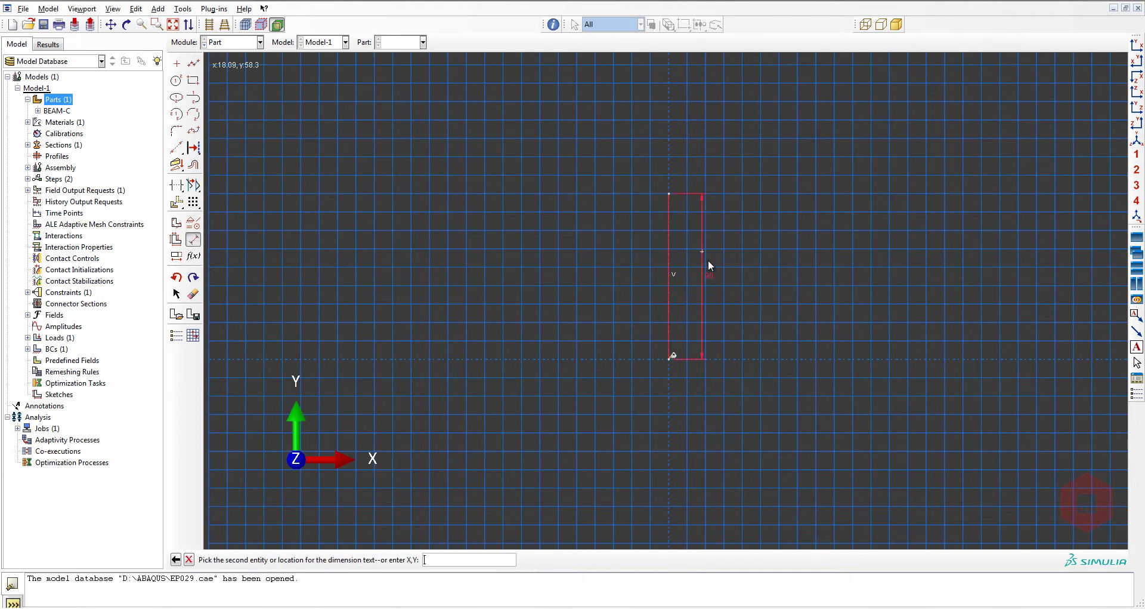
pyautogui.click(709, 258)
pyautogui.write('255')
pyautogui.press('Return')
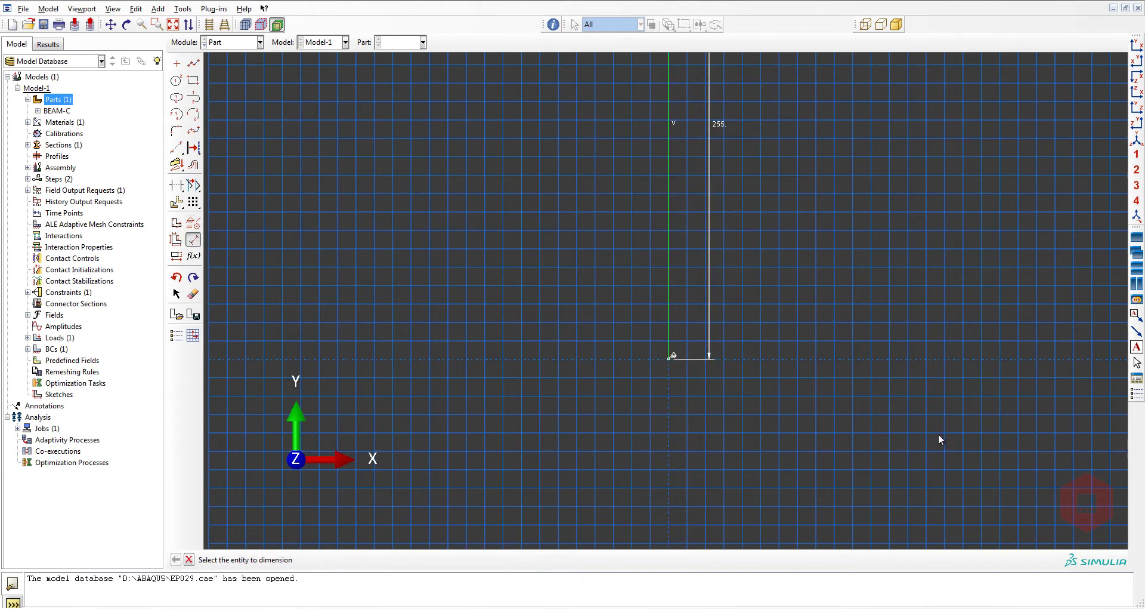
# - Edit the vertical line's dimension and enter 255/2 as its value
pyautogui.click(176, 256)
pyautogui.click(793, 200)
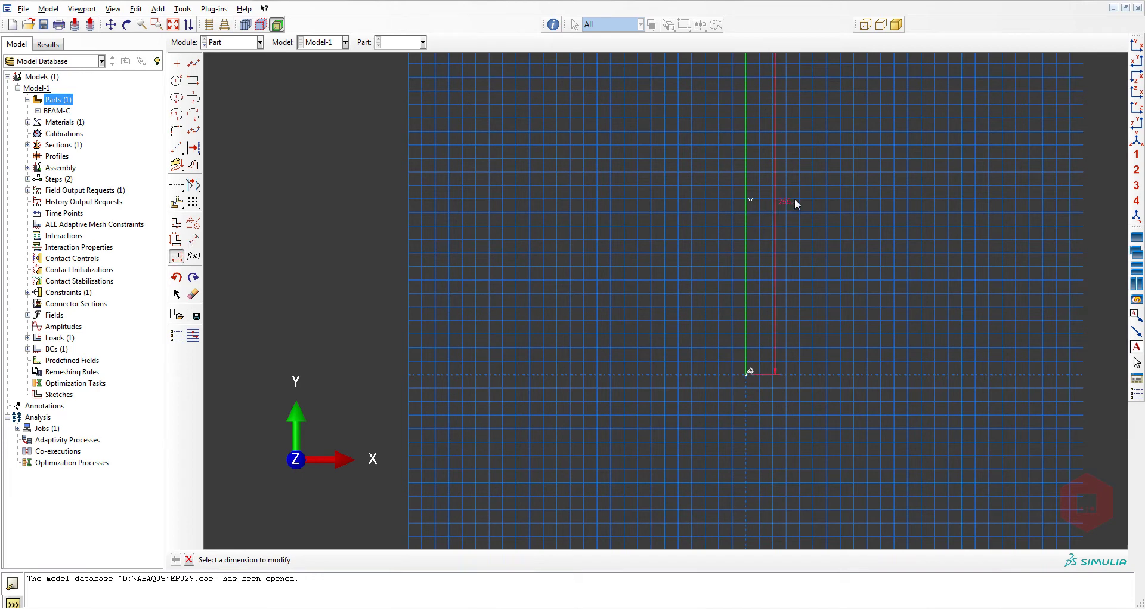
pyautogui.write('255/2')
pyautogui.press('Return')
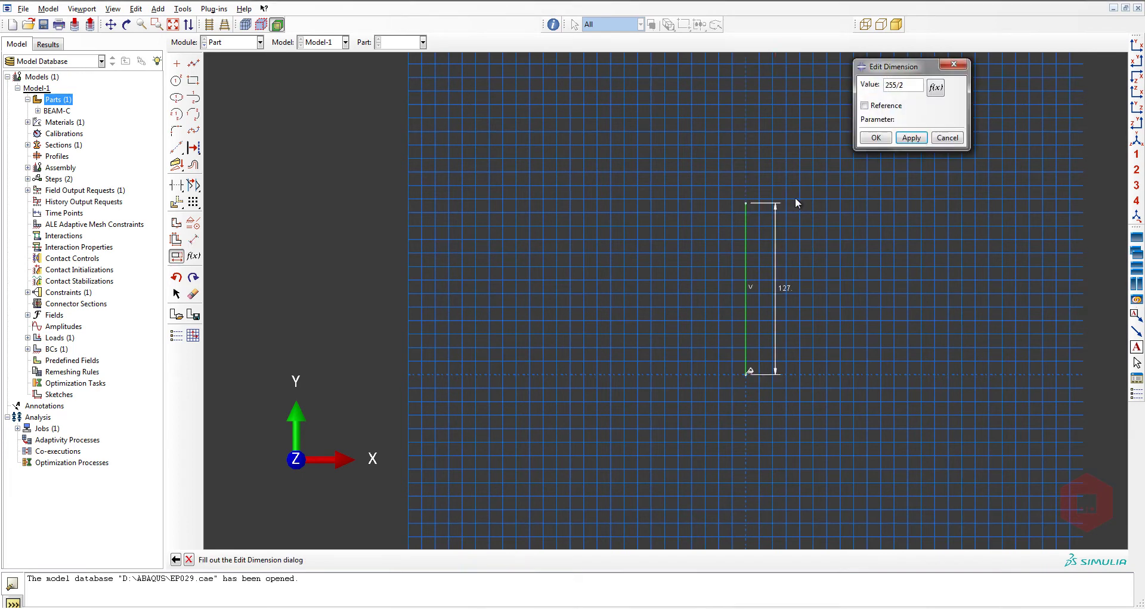
pyautogui.click(949, 138)
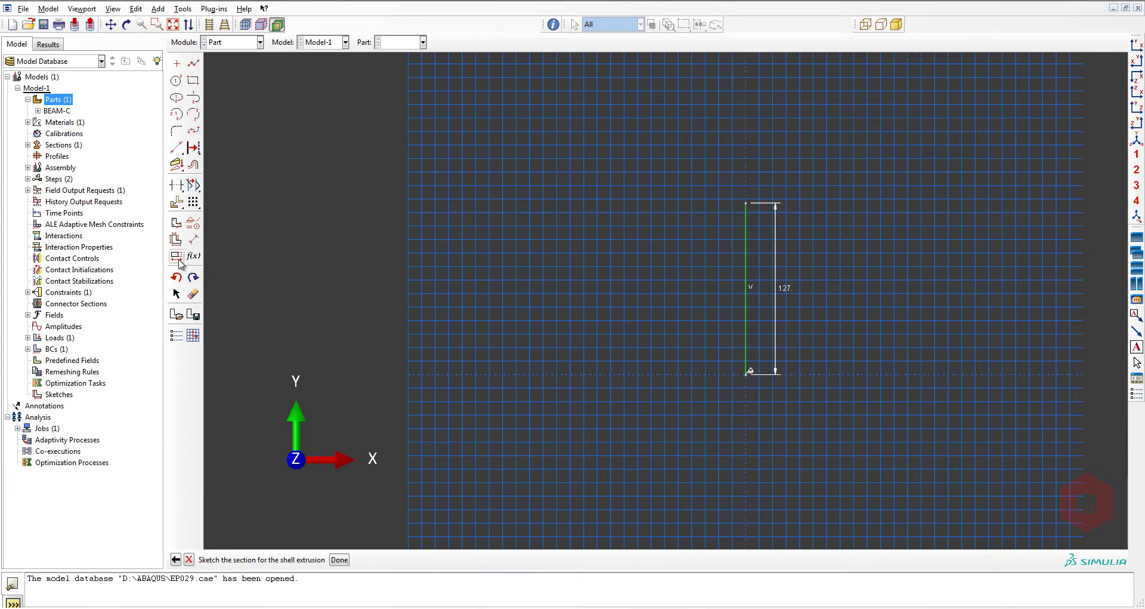
# - Set the vertical line's length dimension to 127.5
pyautogui.click(175, 255)
pyautogui.click(787, 284)
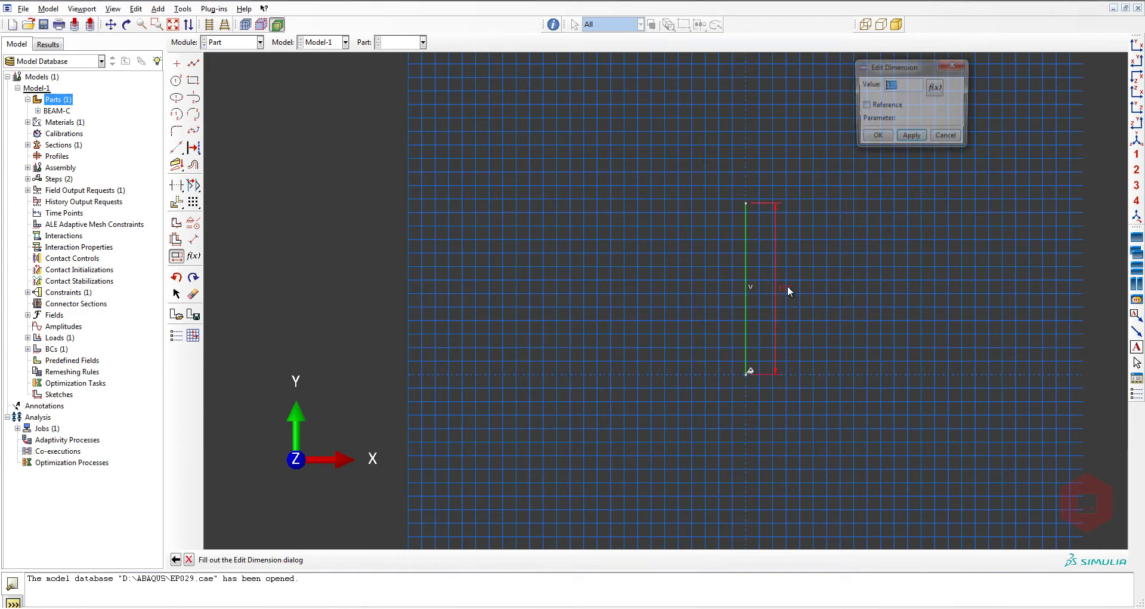
pyautogui.click(912, 85)
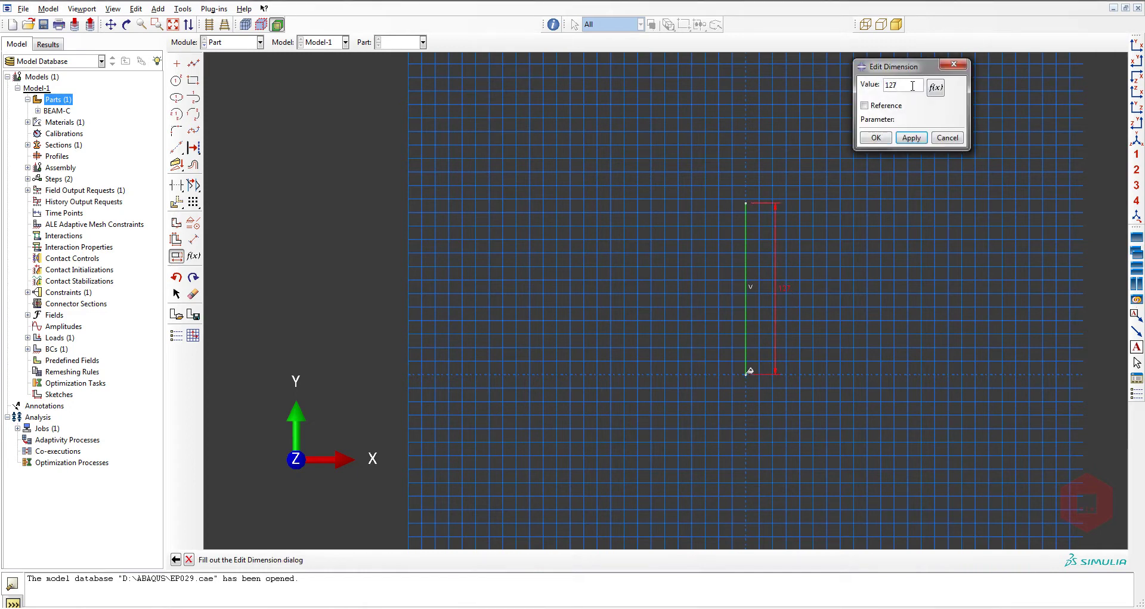
pyautogui.click(915, 139)
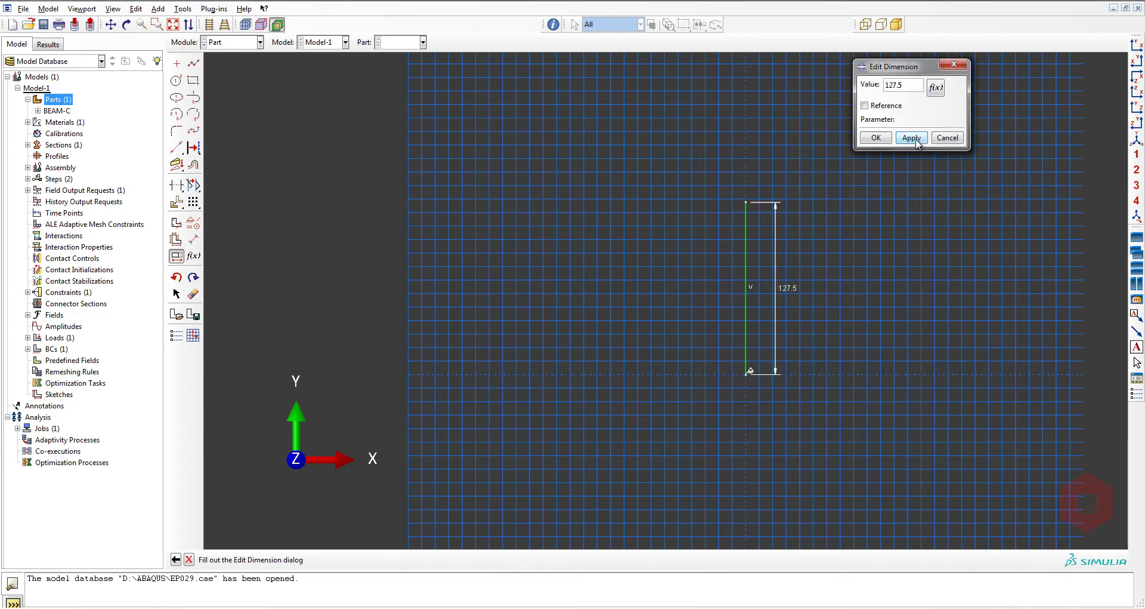
pyautogui.click(876, 138)
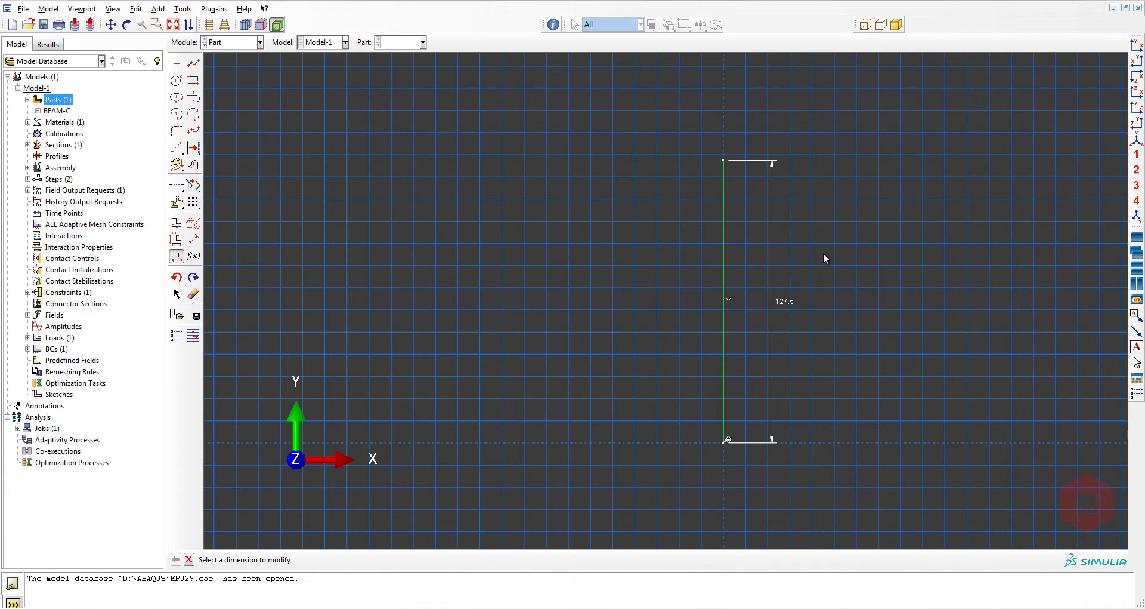
# - Draw a horizontal line about 30 long leftward from the vertical line's upper end and dimension its length as 43
pyautogui.click(193, 64)
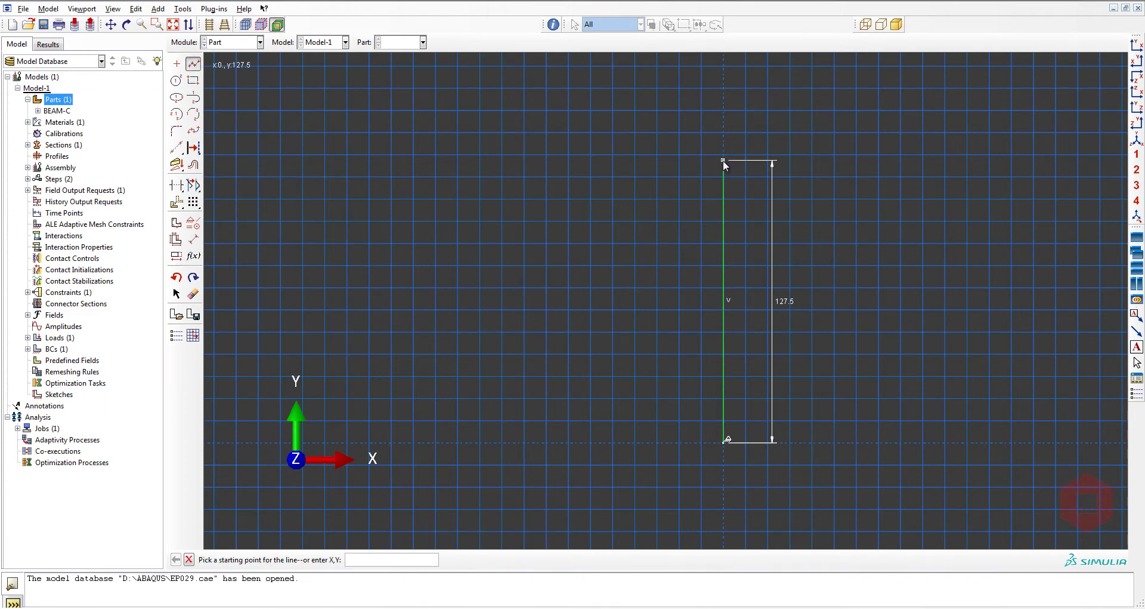
pyautogui.click(723, 160)
pyautogui.click(658, 160)
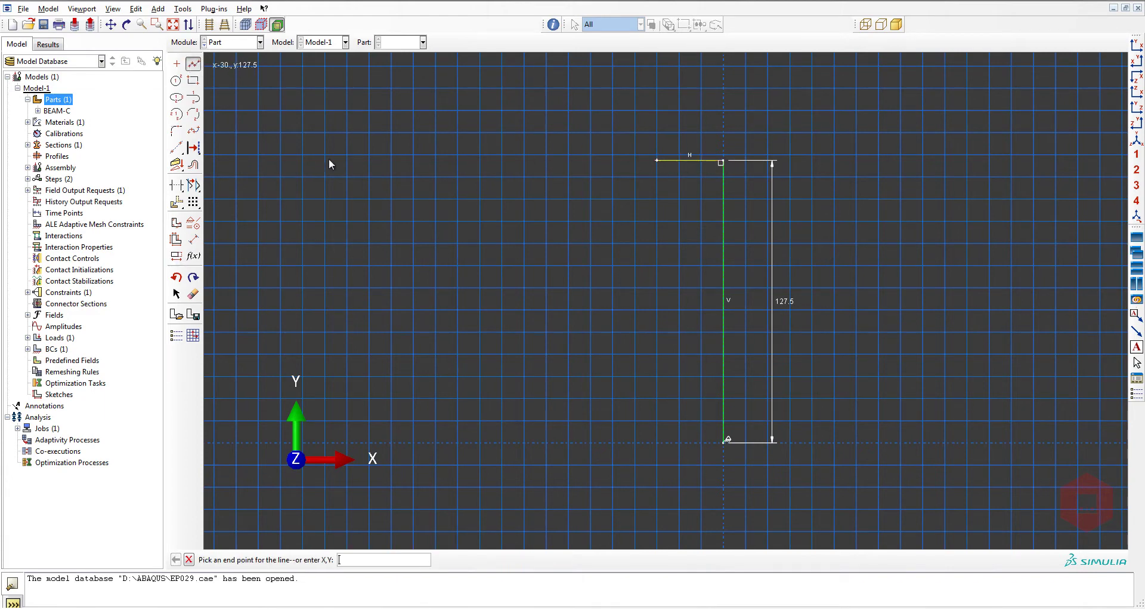
pyautogui.click(193, 239)
pyautogui.click(709, 161)
pyautogui.click(698, 137)
pyautogui.write('4')
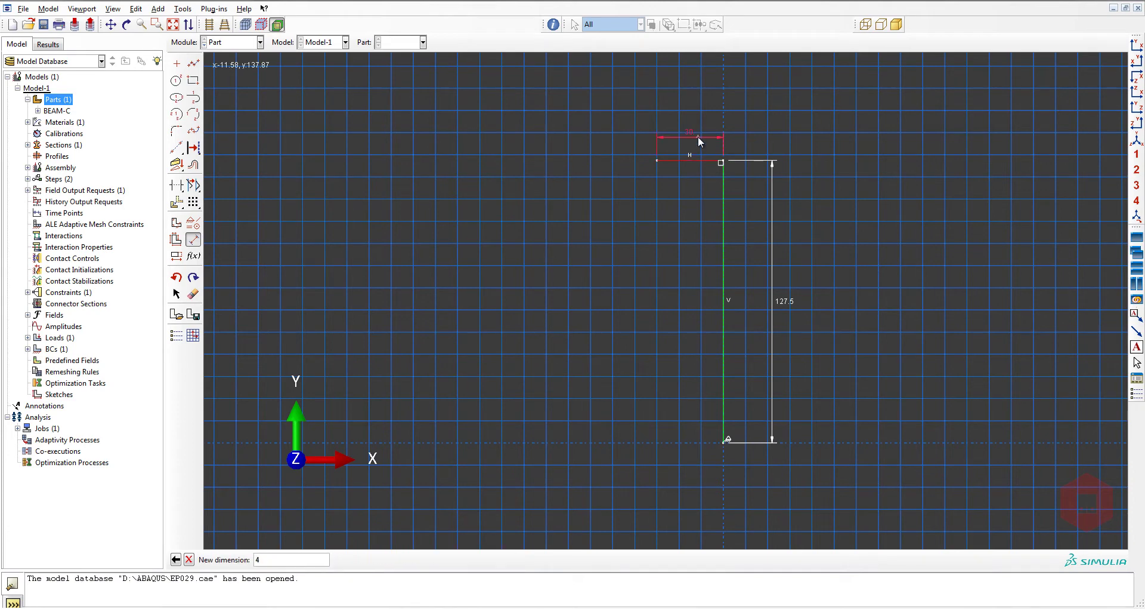
pyautogui.write('3')
pyautogui.press('Return')
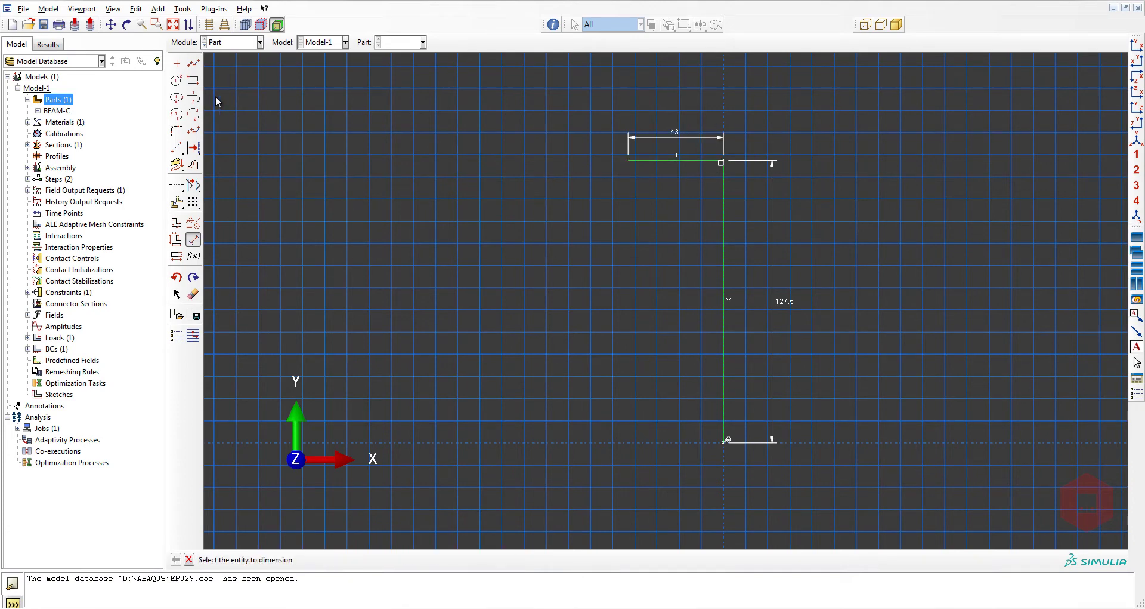
# - Offset both the horizontal and vertical lines by 1.25 toward the inside of the corner
pyautogui.scroll(-3, 581, 141)
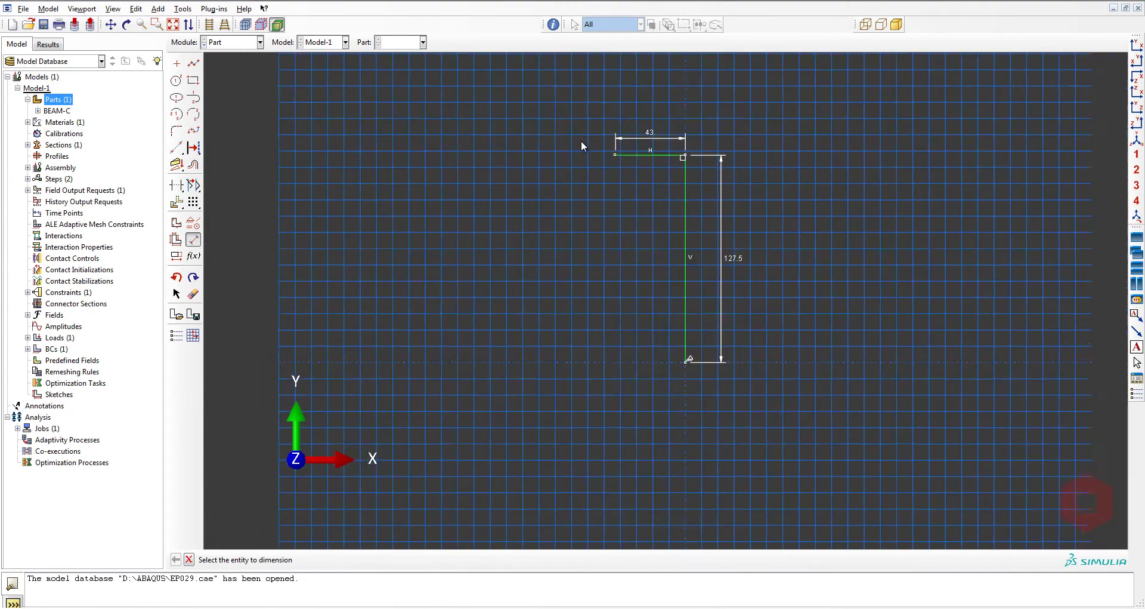
pyautogui.scroll(2, 635, 153)
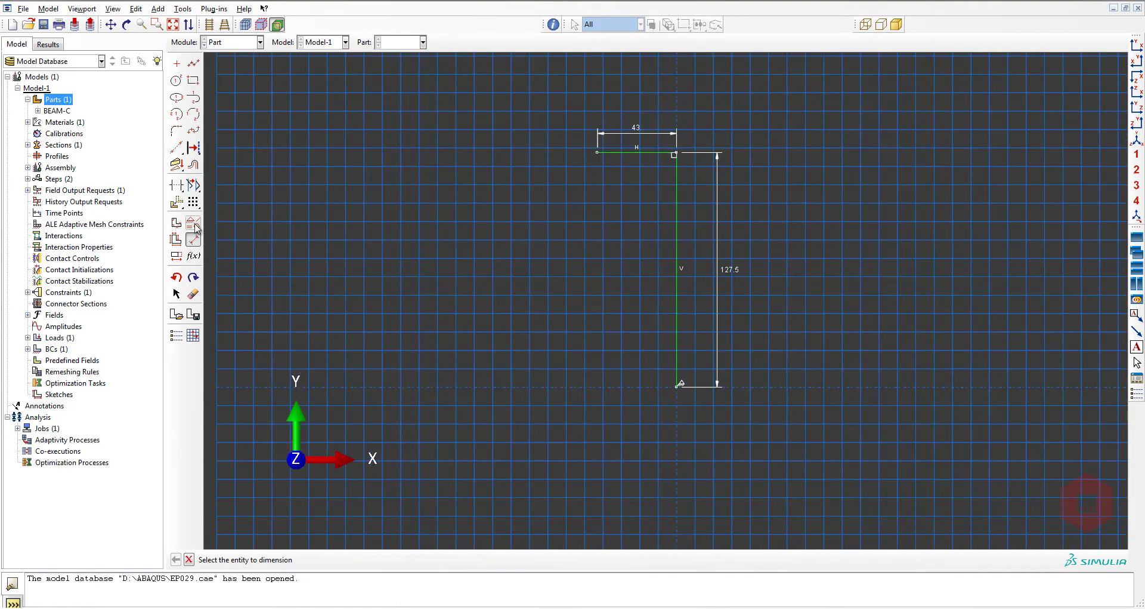
pyautogui.click(194, 167)
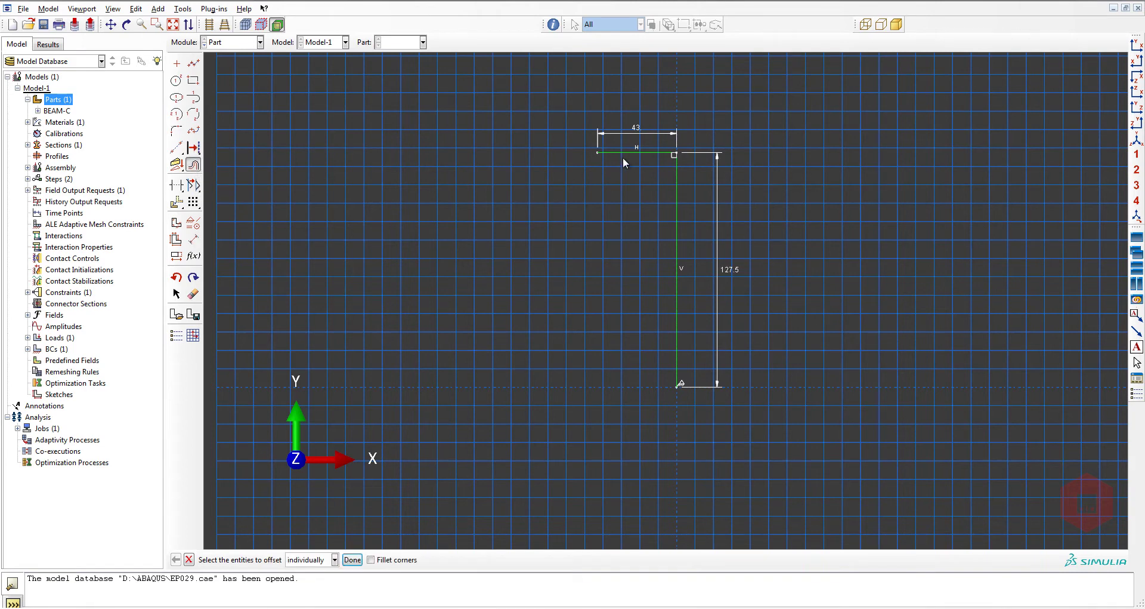
pyautogui.click(644, 154)
pyautogui.keyDown('shift'); pyautogui.click(678, 177); pyautogui.keyUp('shift')
pyautogui.middleClick(714, 248)
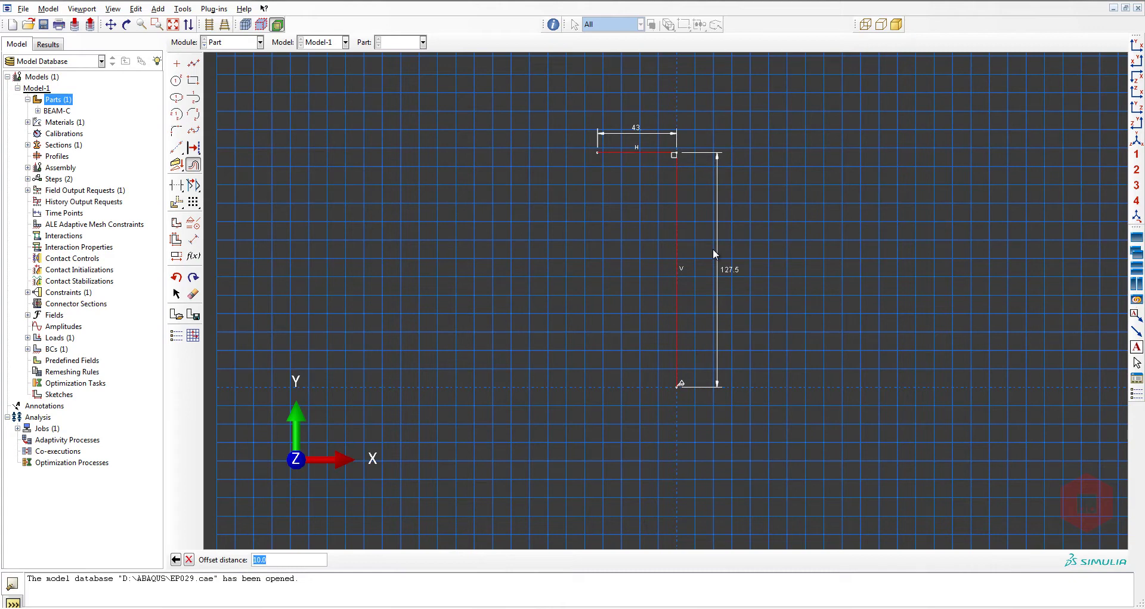
pyautogui.write('1.5')
pyautogui.press('Return')
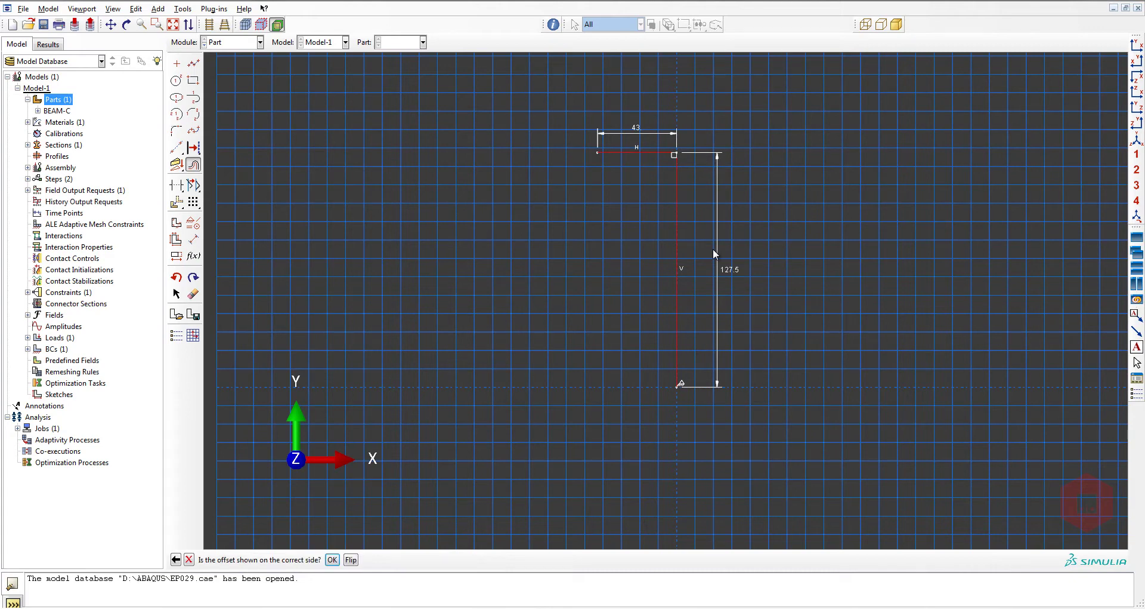
pyautogui.click(350, 559)
pyautogui.click(332, 559)
# - Measure the gap between the original vertical line and its offset copy without adding a dimension
pyautogui.click(193, 238)
pyautogui.scroll(5, 660, 343)
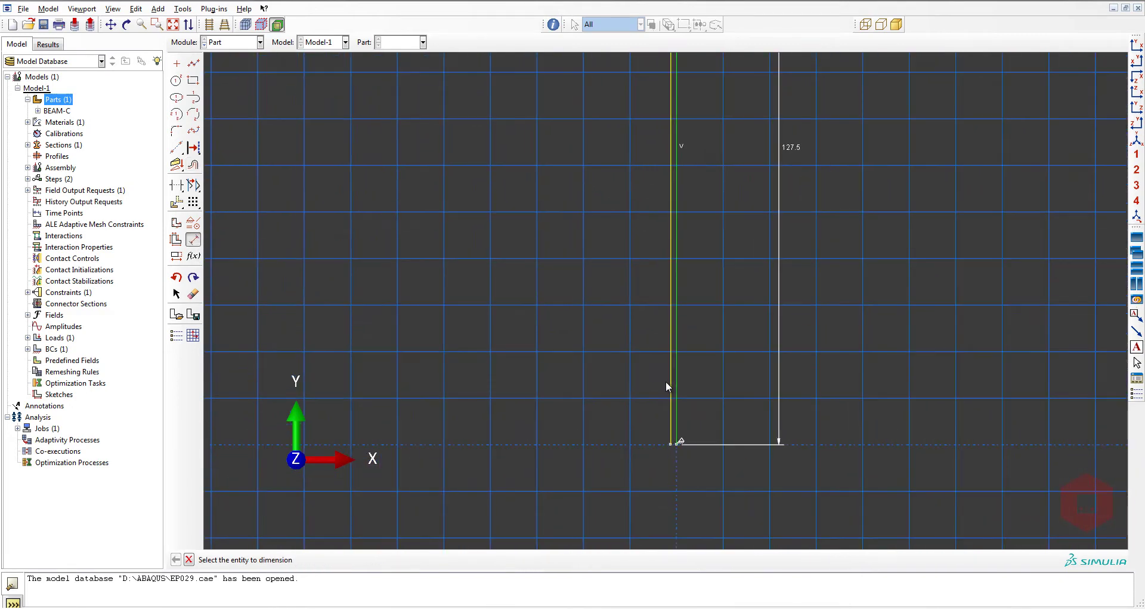
pyautogui.click(672, 381)
pyautogui.click(676, 380)
pyautogui.click(688, 470)
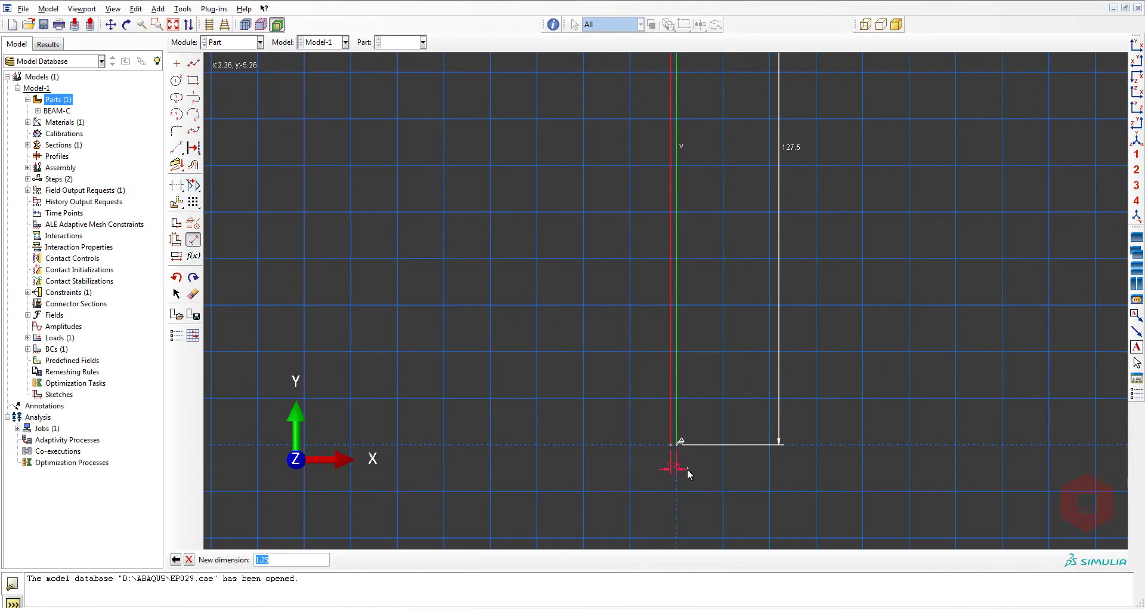
pyautogui.press('Escape')
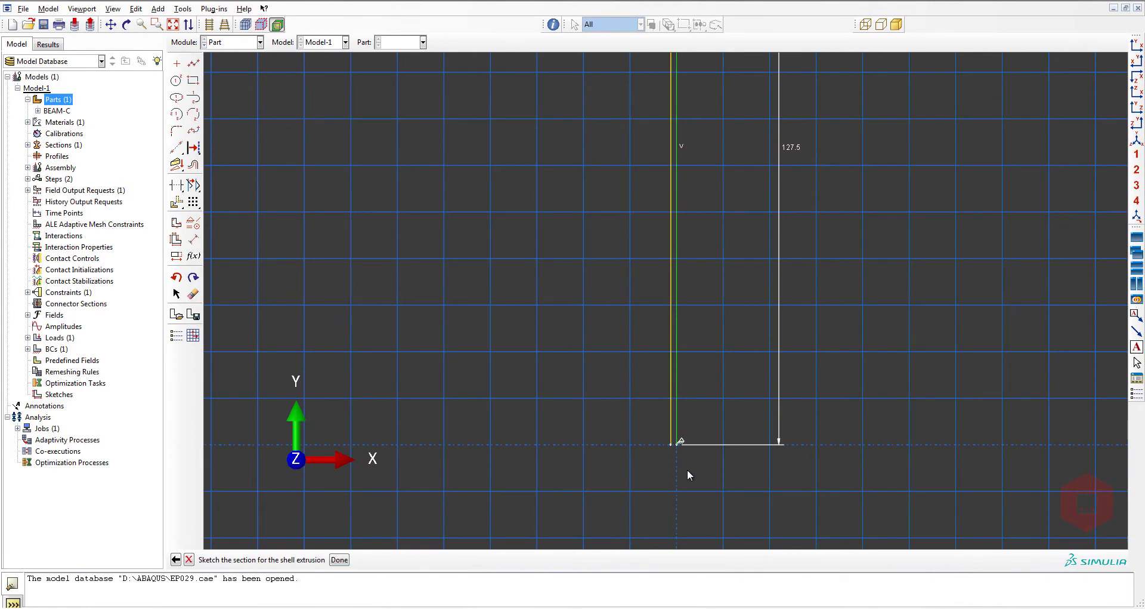
# - Fillet the corner between the two offset lines with a radius of 2
pyautogui.scroll(-4, 765, 441)
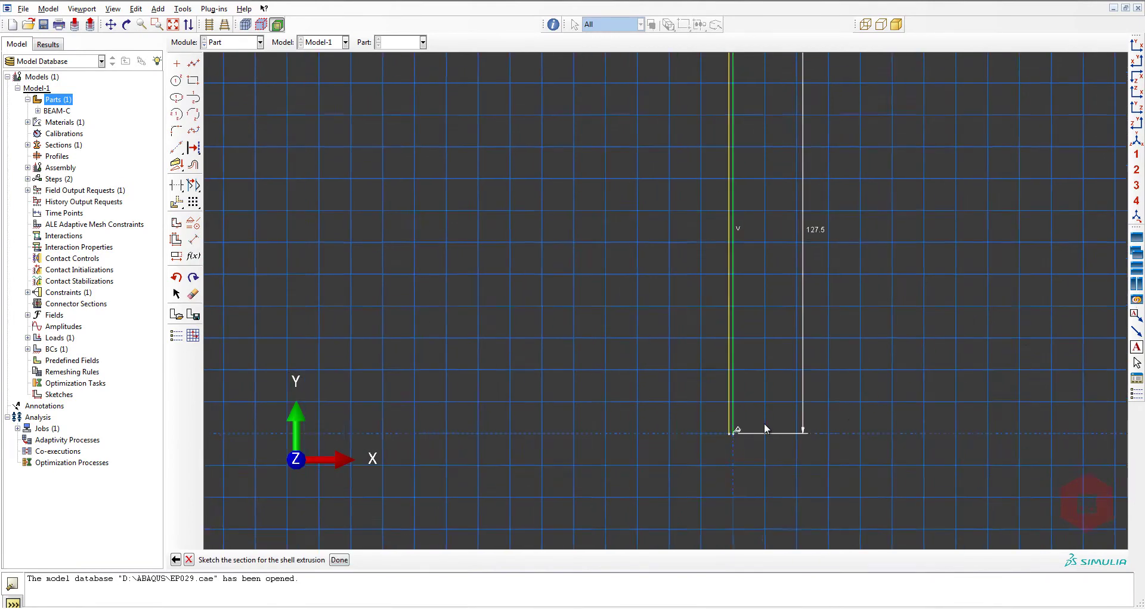
pyautogui.scroll(3, 839, 181)
pyautogui.scroll(2, 839, 177)
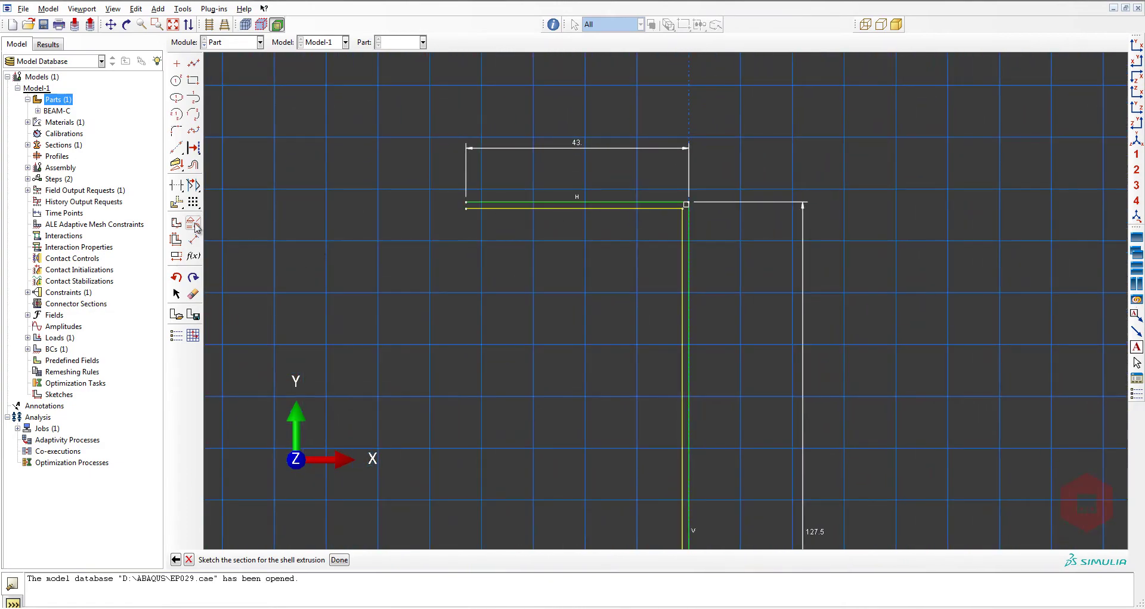
pyautogui.click(177, 131)
pyautogui.press('Return')
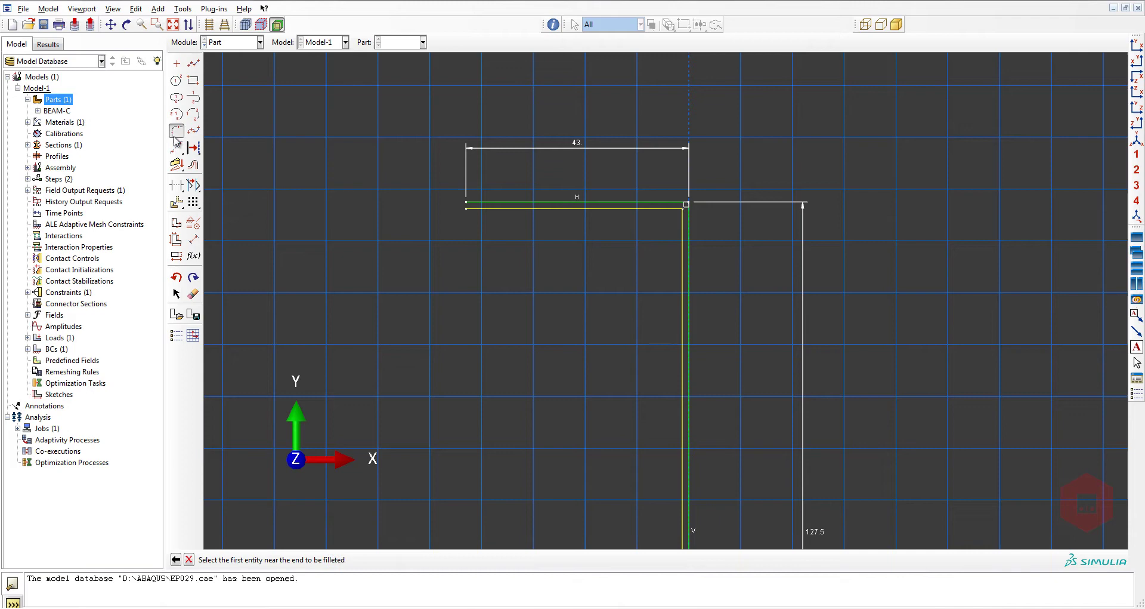
pyautogui.click(662, 209)
pyautogui.click(681, 220)
pyautogui.scroll(-2, 620, 67)
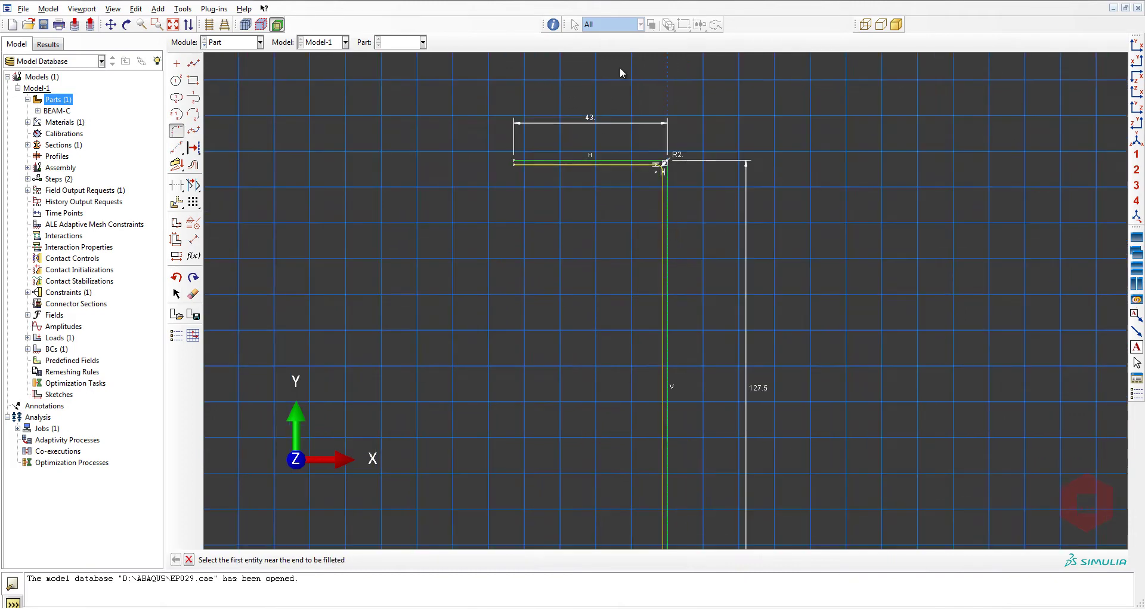
# - Delete the original outer horizontal and vertical lines, keeping only the filleted offset profile
pyautogui.click(193, 294)
pyautogui.click(543, 158)
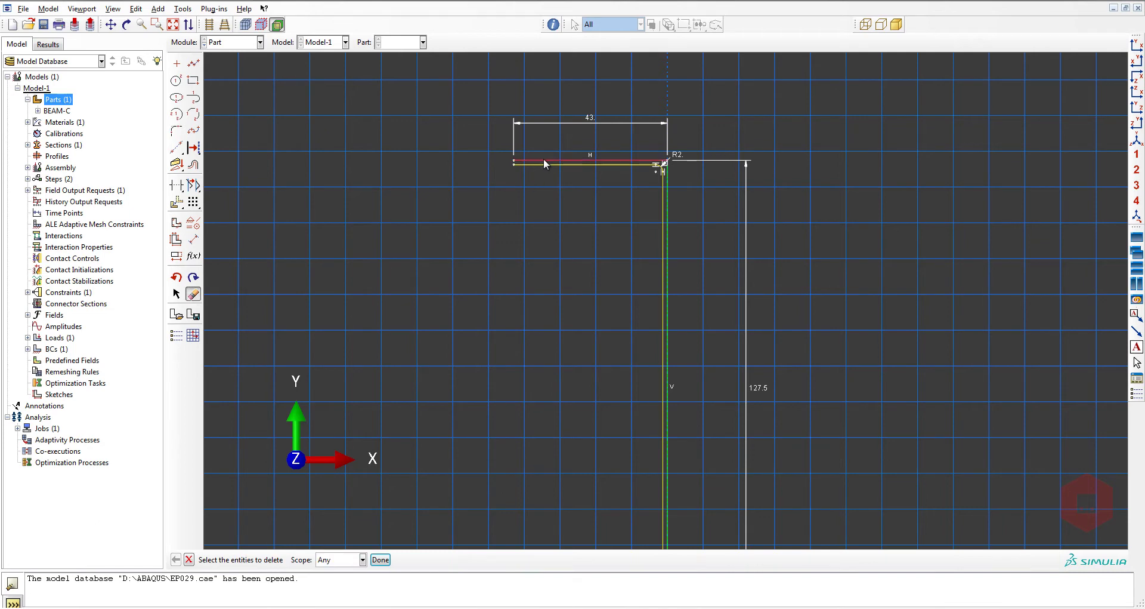
pyautogui.keyDown('shift'); pyautogui.click(668, 175); pyautogui.keyUp('shift')
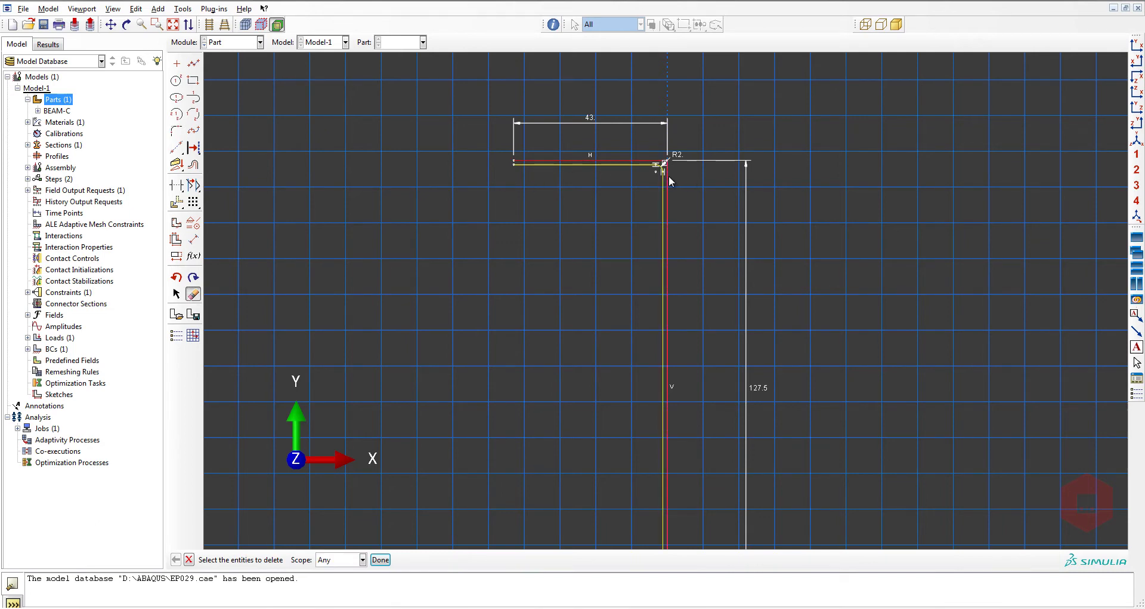
pyautogui.scroll(-2, 667, 155)
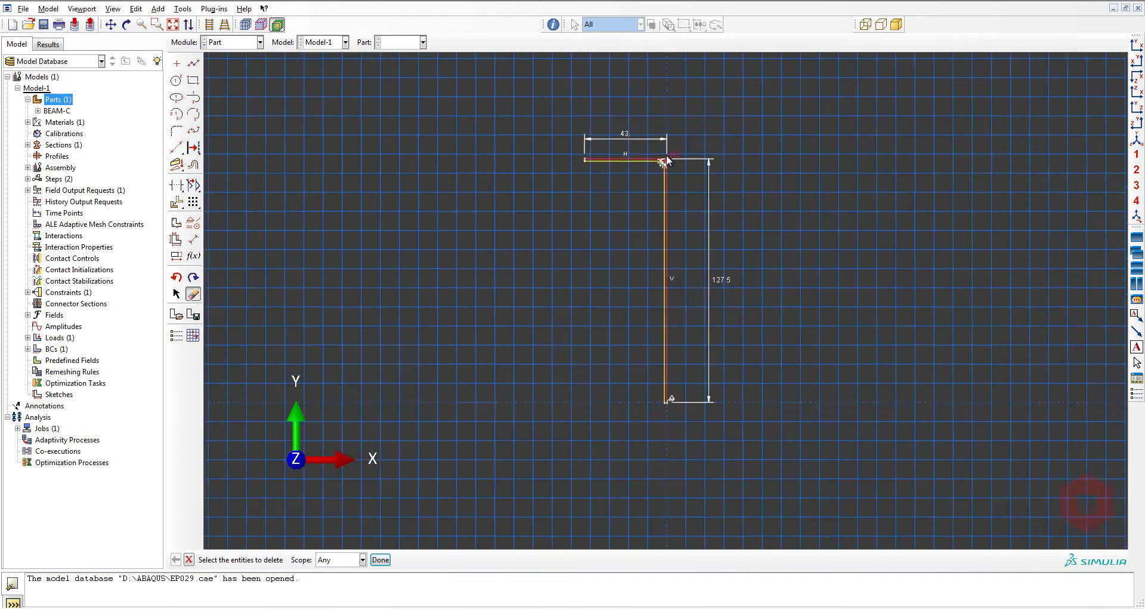
pyautogui.scroll(1, 711, 346)
pyautogui.middleClick(711, 346)
pyautogui.scroll(-1, 711, 346)
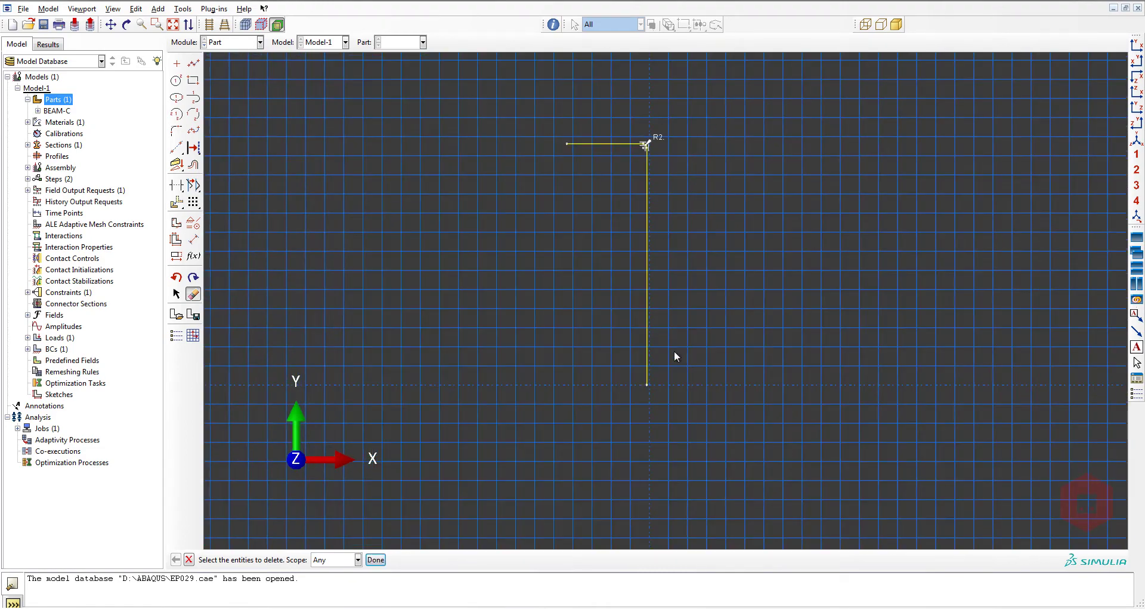
# - Move the entire filleted profile so the lower endpoint of its vertical line lies on the sketch origin
pyautogui.click(177, 202)
pyautogui.click(357, 560)
pyautogui.moveTo(516, 120); pyautogui.dragTo(768, 396)
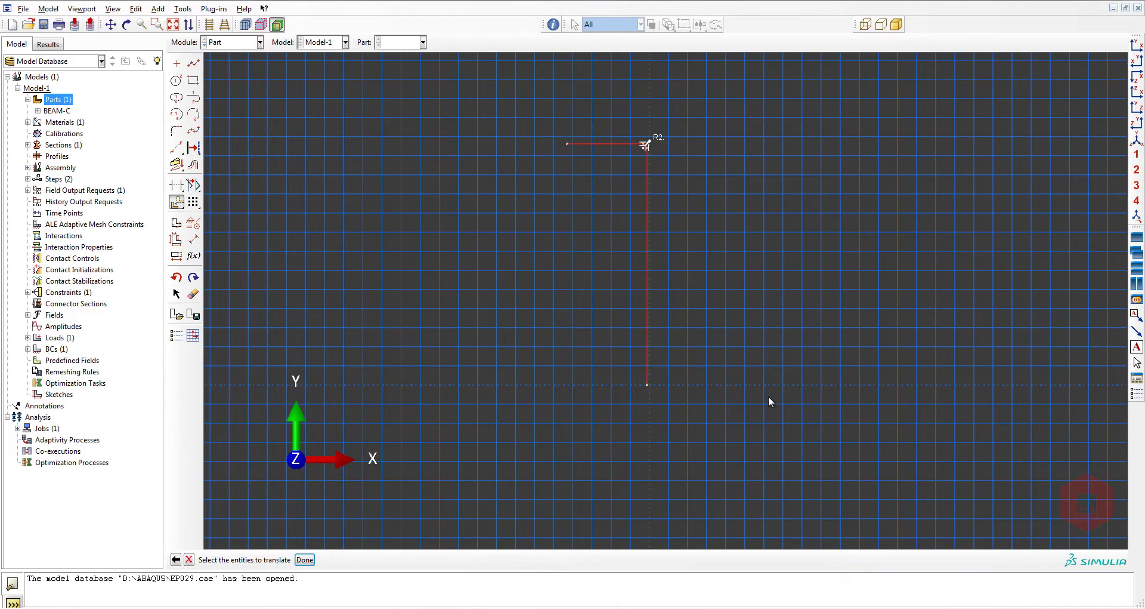
pyautogui.middleClick(768, 396)
pyautogui.click(652, 388)
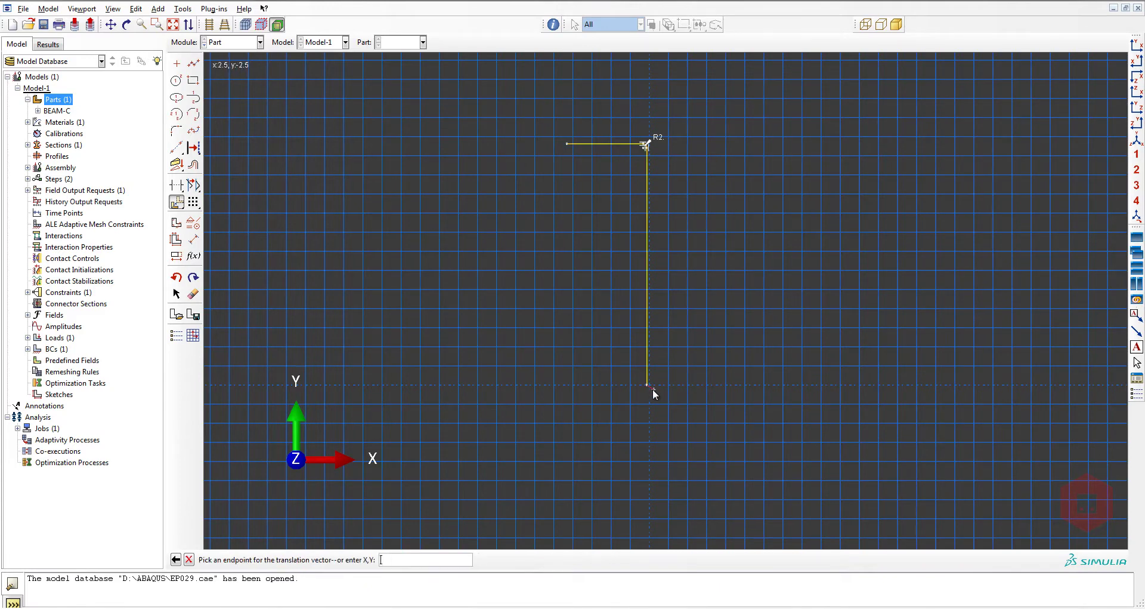
pyautogui.click(653, 388)
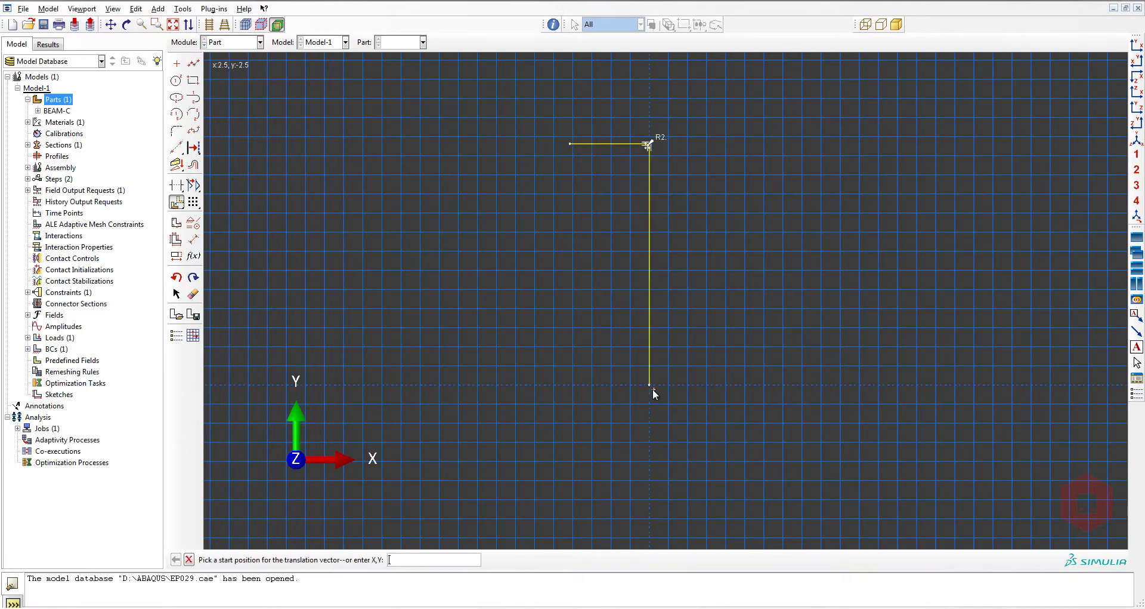
pyautogui.click(189, 559)
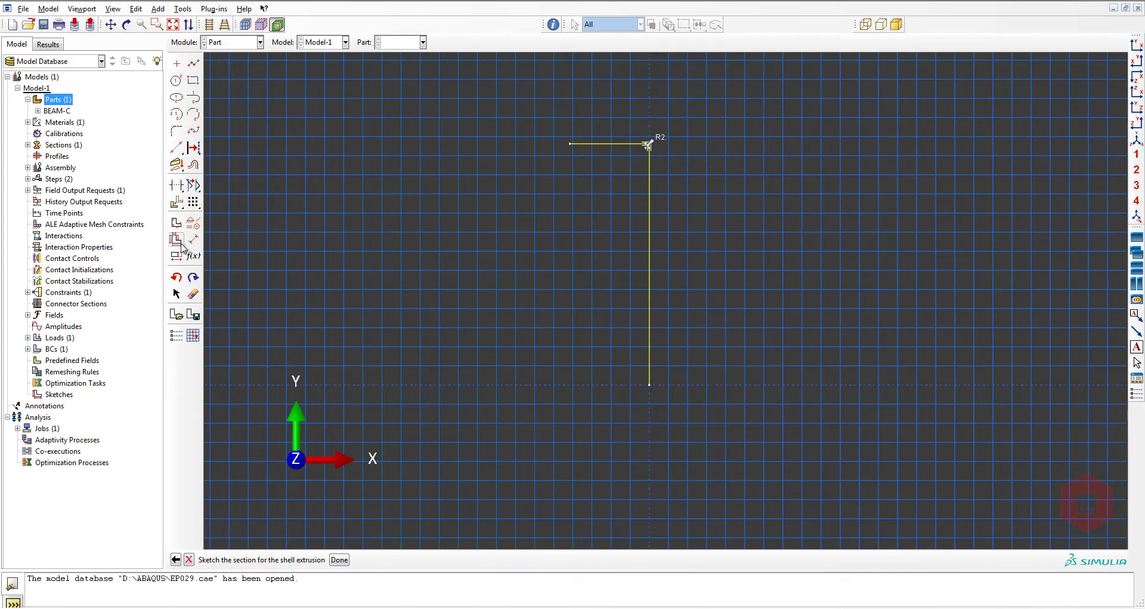
# - Add a horizontal construction line through the sketch origin
pyautogui.click(177, 186)
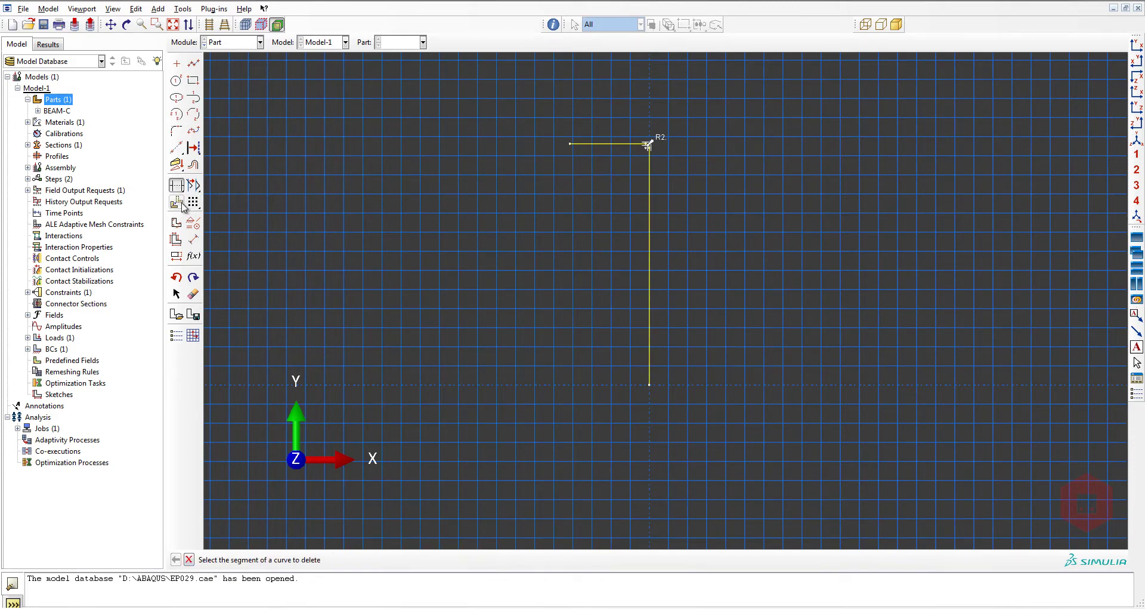
pyautogui.moveTo(177, 147); pyautogui.dragTo(210, 149)
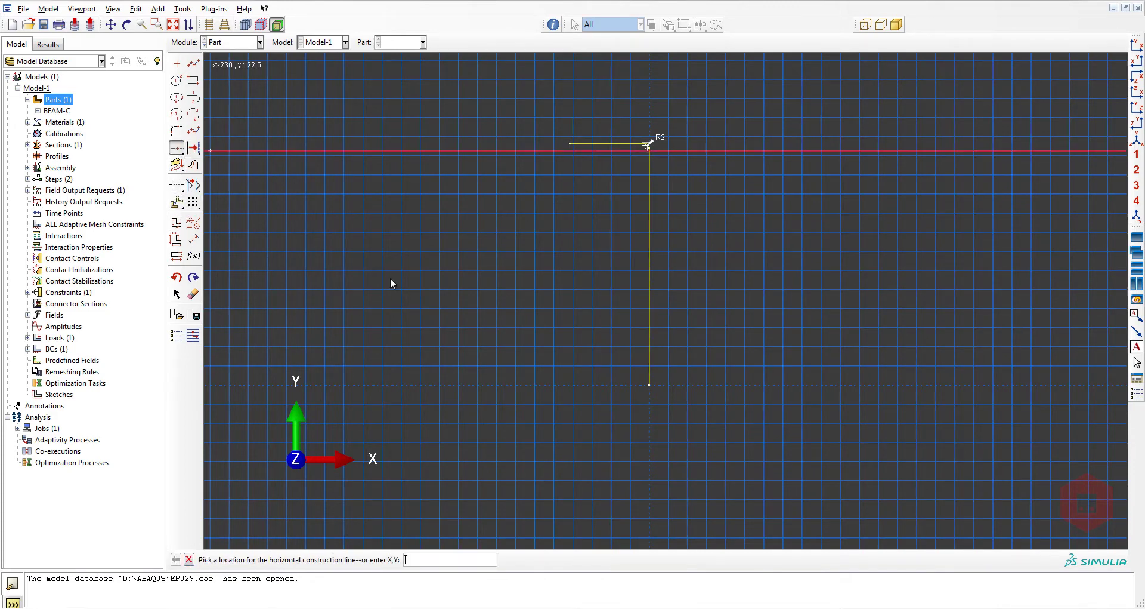
pyautogui.click(649, 384)
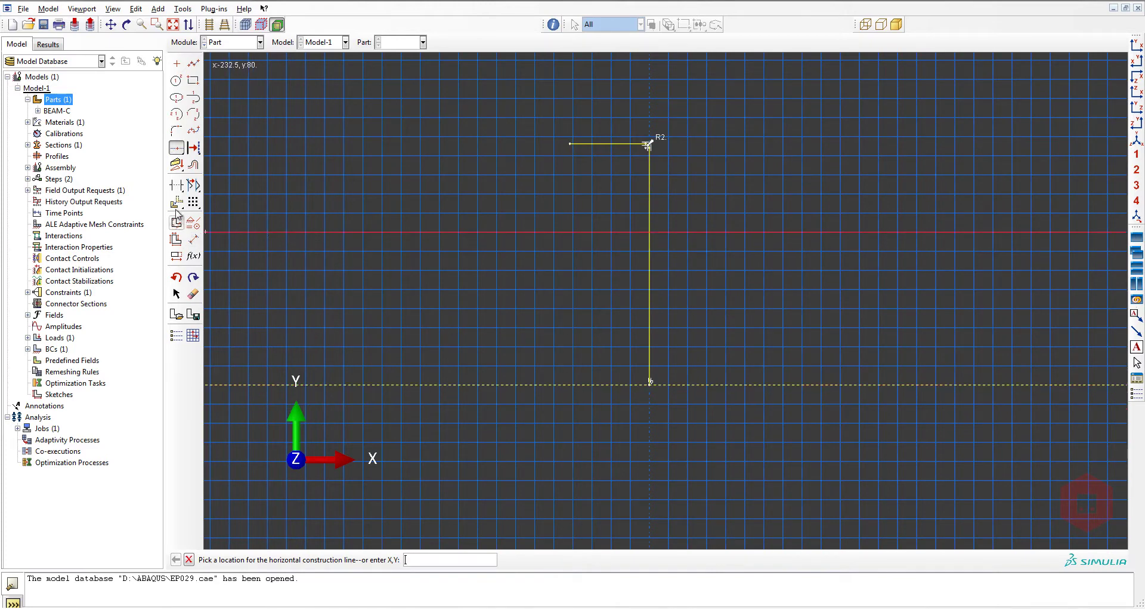
# - Mirror a copy of the filleted profile about the horizontal construction line and delete that construction line
pyautogui.moveTo(176, 203); pyautogui.dragTo(251, 205)
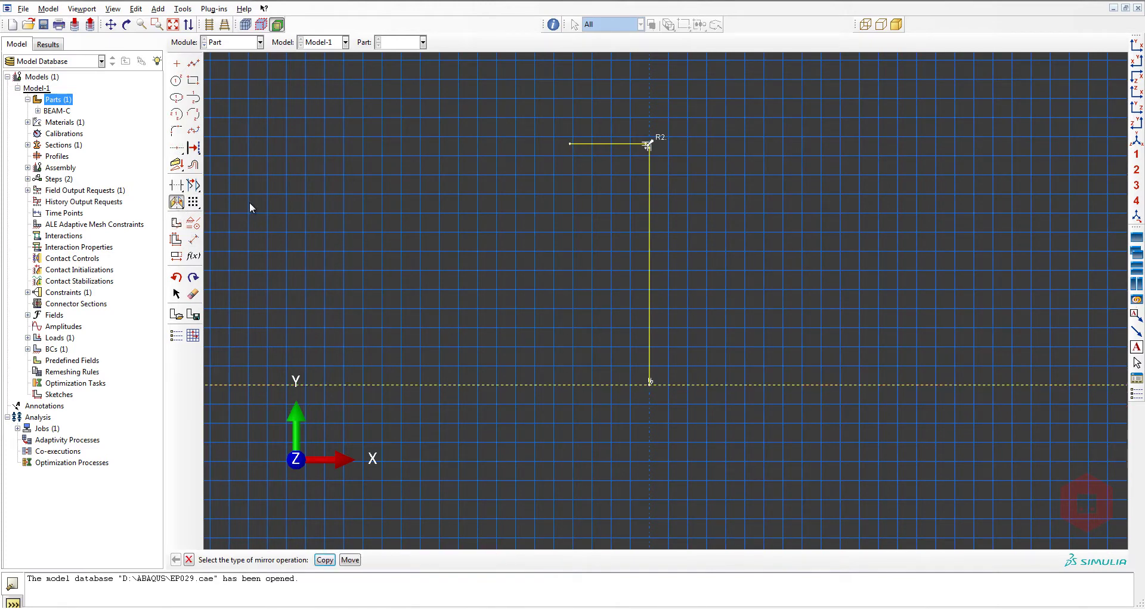
pyautogui.click(324, 559)
pyautogui.click(586, 385)
pyautogui.moveTo(517, 111); pyautogui.dragTo(651, 172)
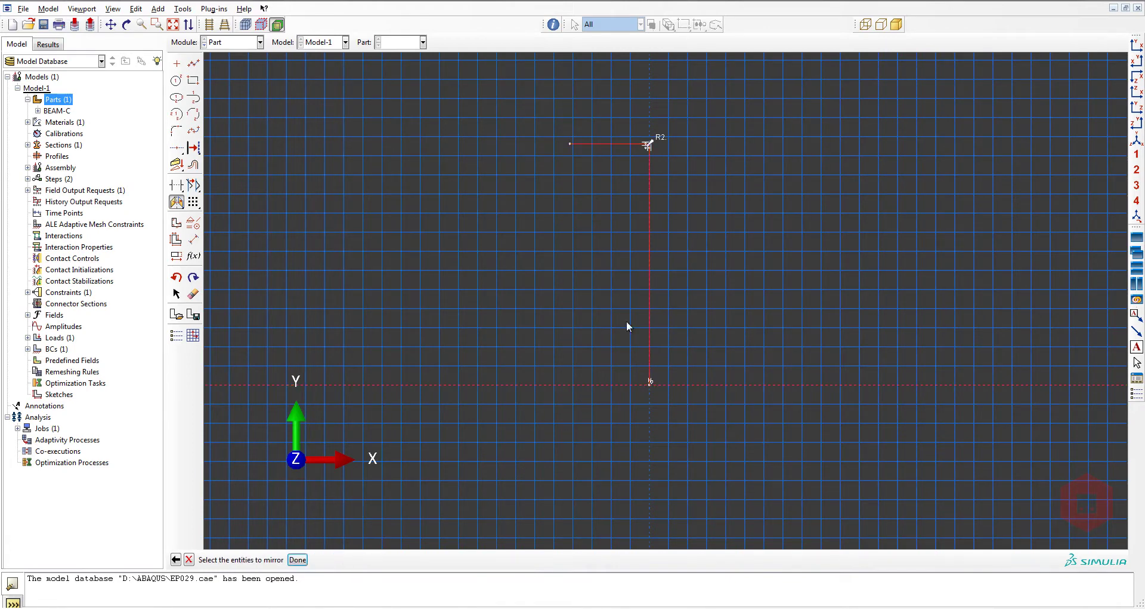
pyautogui.middleClick(575, 364)
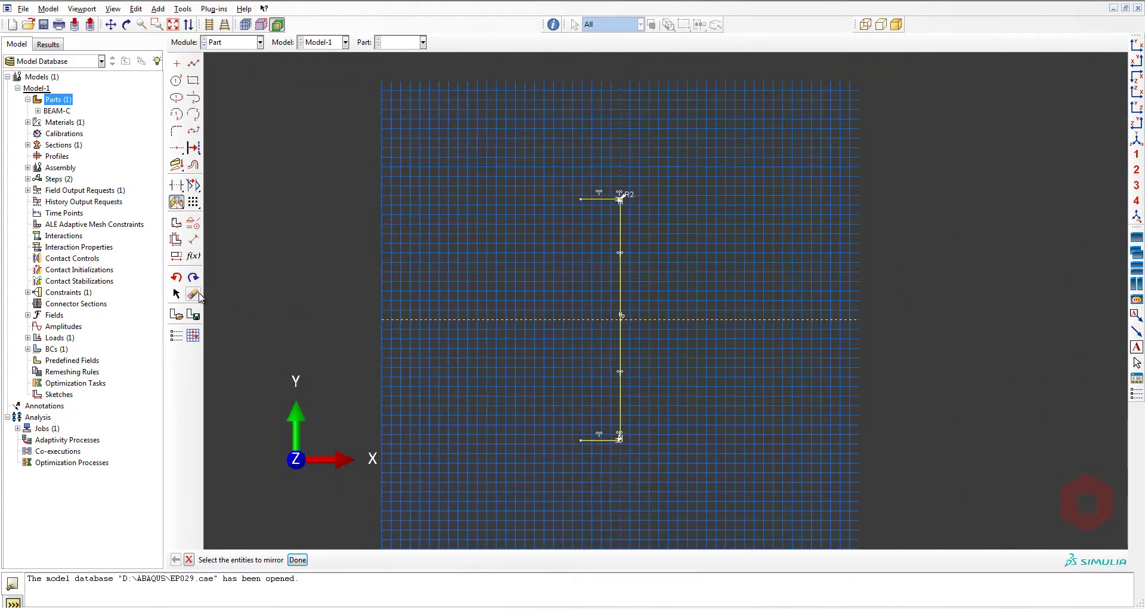
pyautogui.click(193, 294)
pyautogui.click(376, 559)
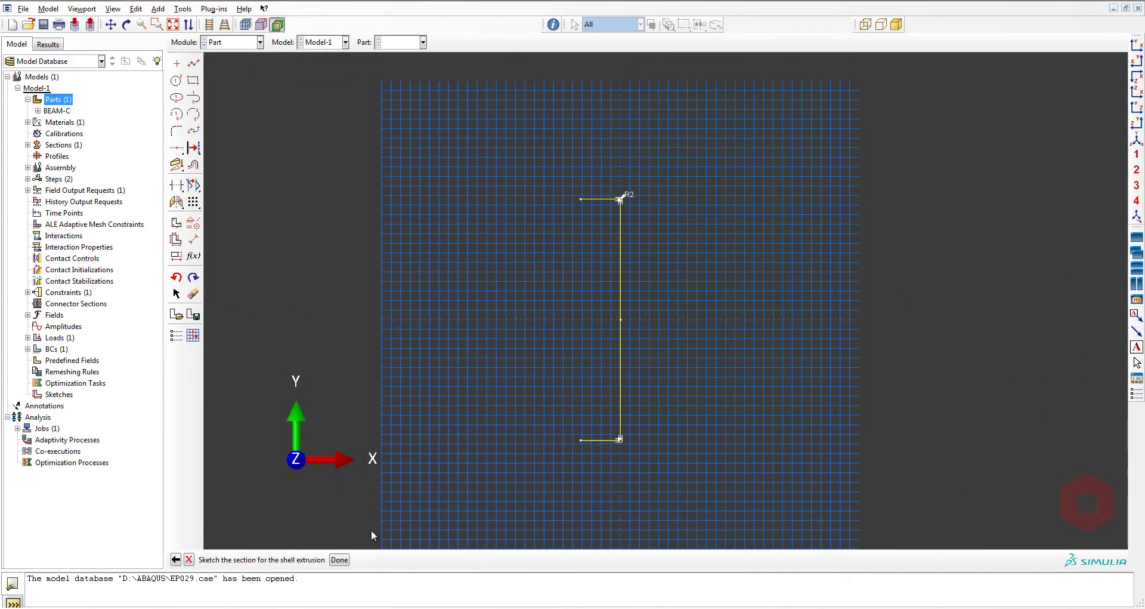
# - Finish the section sketch and extrude the shell to a depth of 3600
pyautogui.click(338, 560)
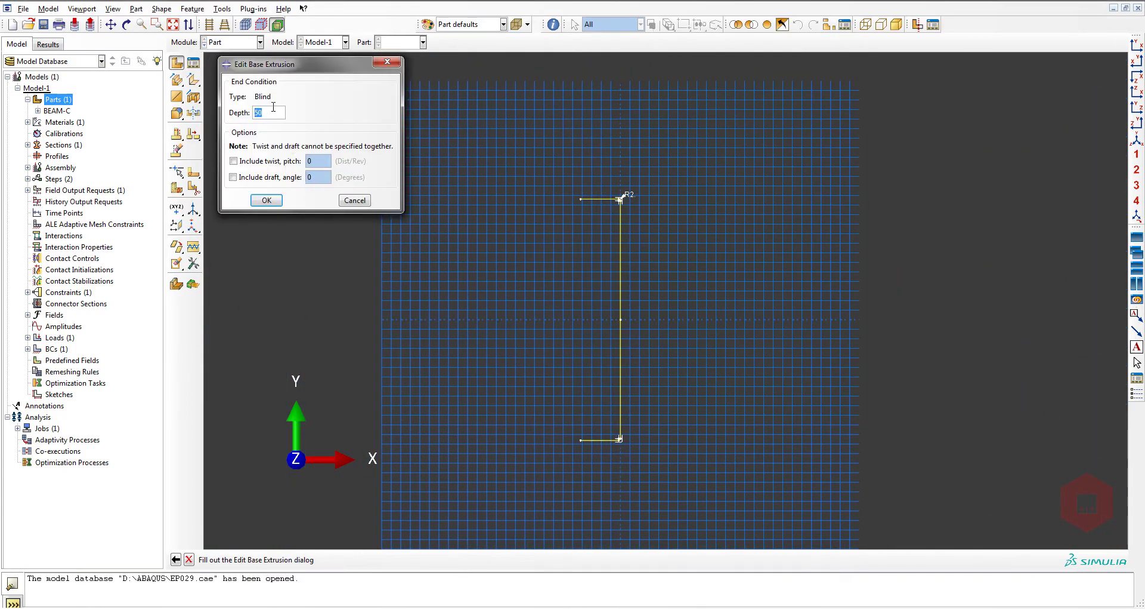
pyautogui.write('3600')
pyautogui.press('Return')
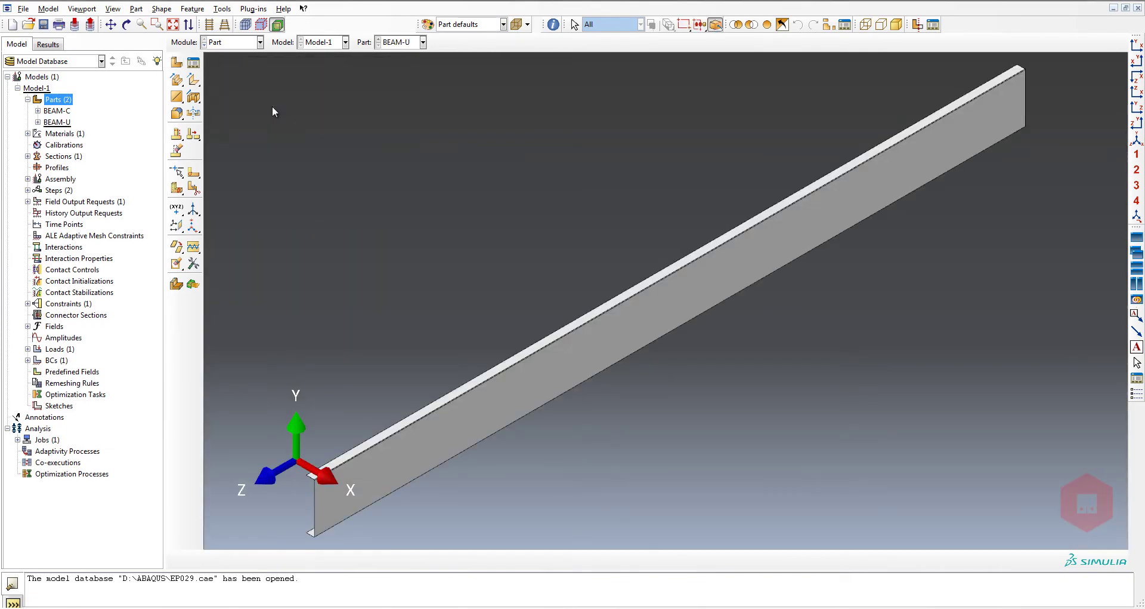
pyautogui.click(1138, 44)
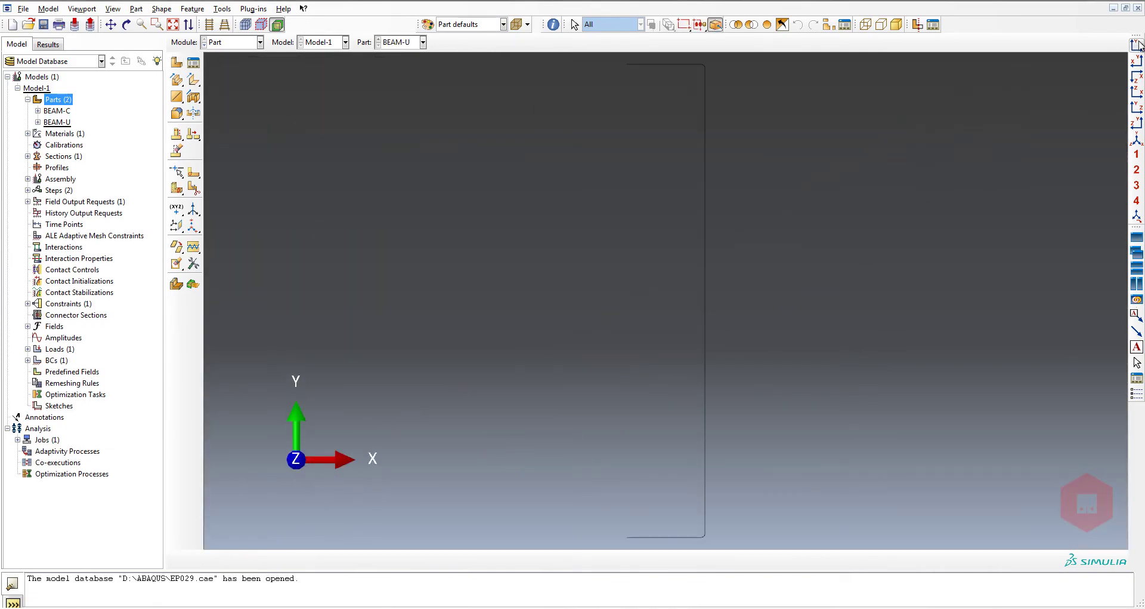
pyautogui.click(1137, 140)
pyautogui.scroll(3, 812, 235)
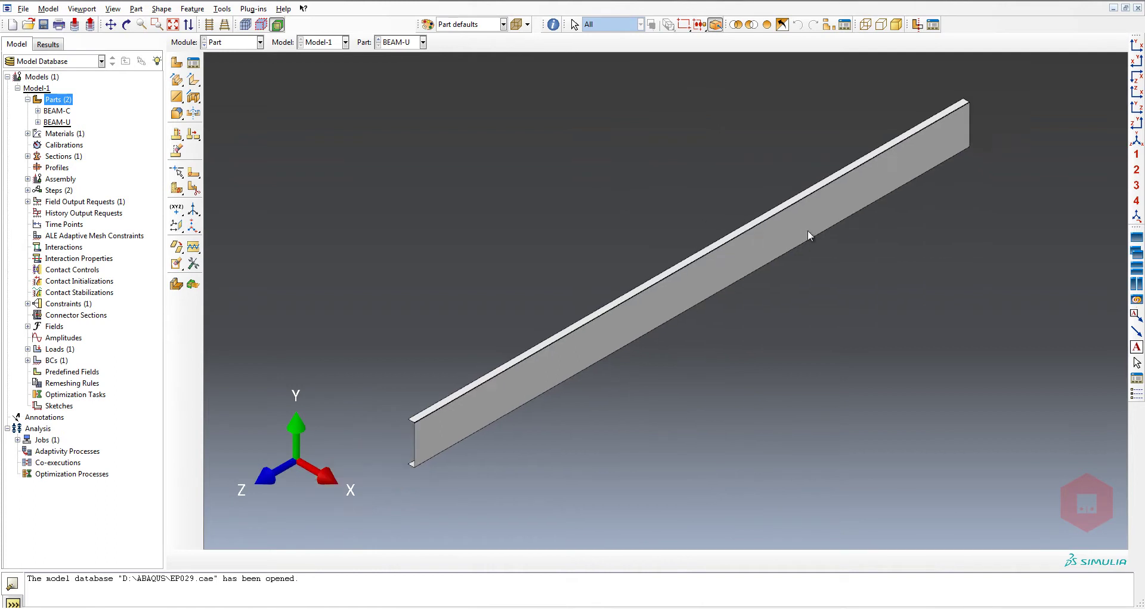
# - In the Property module, assign Section-1 to the whole BEAM-U shell without creating a set, using section thickness and a middle surface offset
pyautogui.click(236, 42)
pyautogui.click(222, 63)
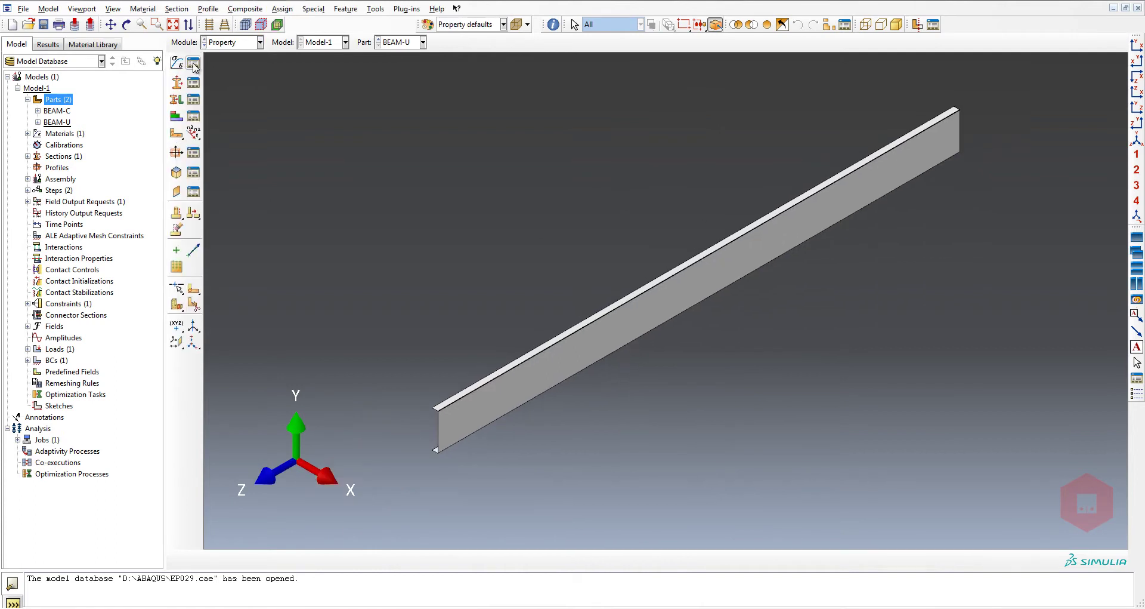
pyautogui.click(193, 82)
pyautogui.click(194, 99)
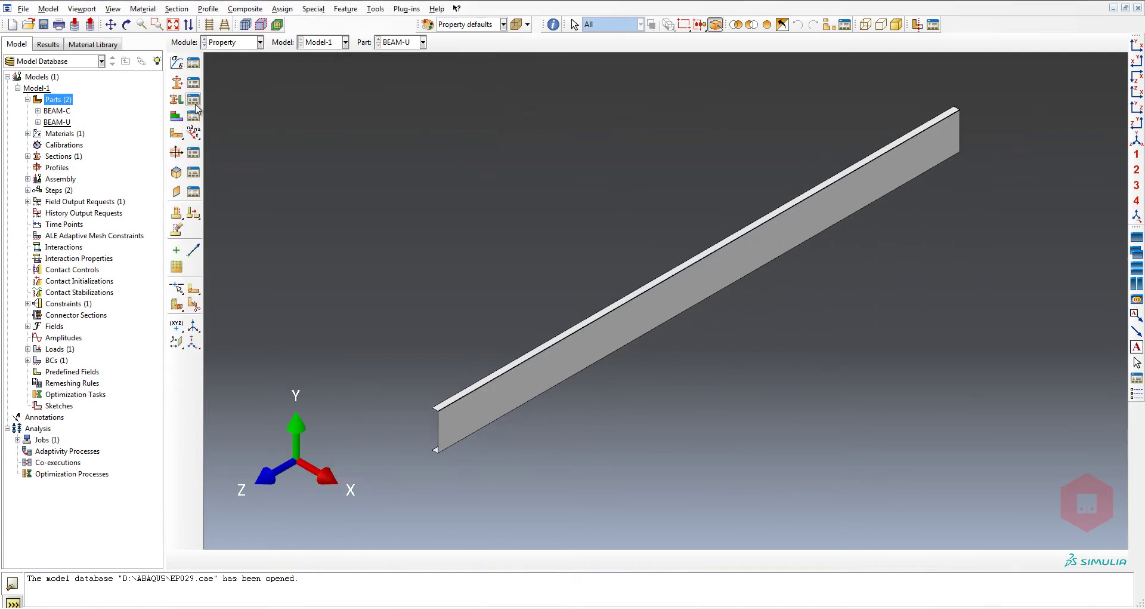
pyautogui.click(259, 262)
pyautogui.click(379, 558)
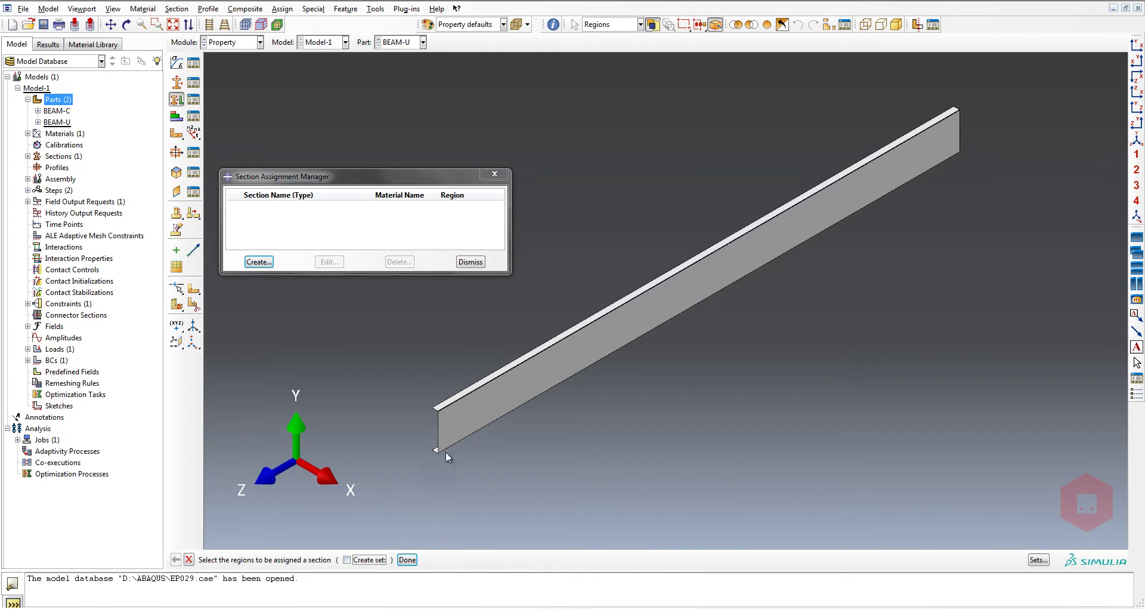
pyautogui.click(482, 405)
pyautogui.scroll(2, 766, 335)
pyautogui.moveTo(940, 122); pyautogui.dragTo(505, 480)
pyautogui.click(407, 559)
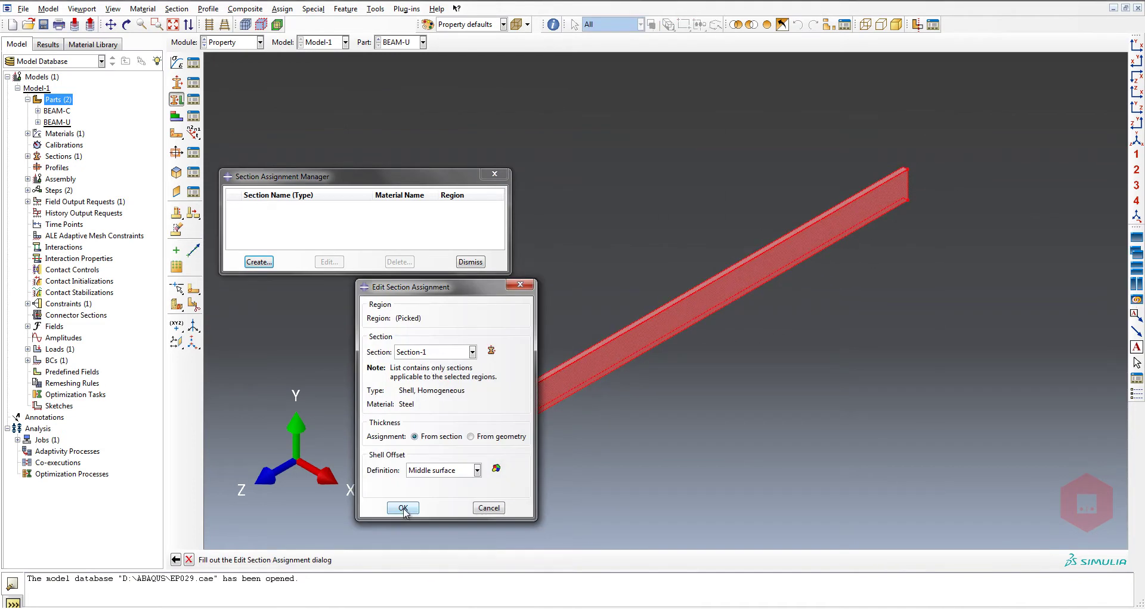
pyautogui.click(403, 507)
pyautogui.click(471, 261)
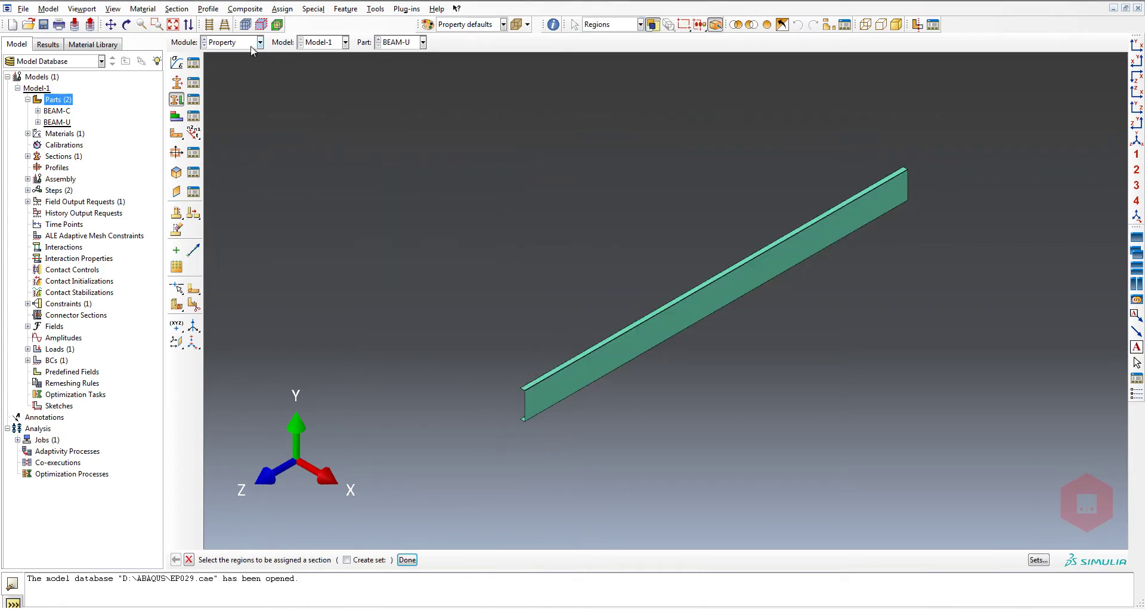
# - In the Assembly module, create an independent instance of the BEAM-U part
pyautogui.click(244, 41)
pyautogui.click(226, 77)
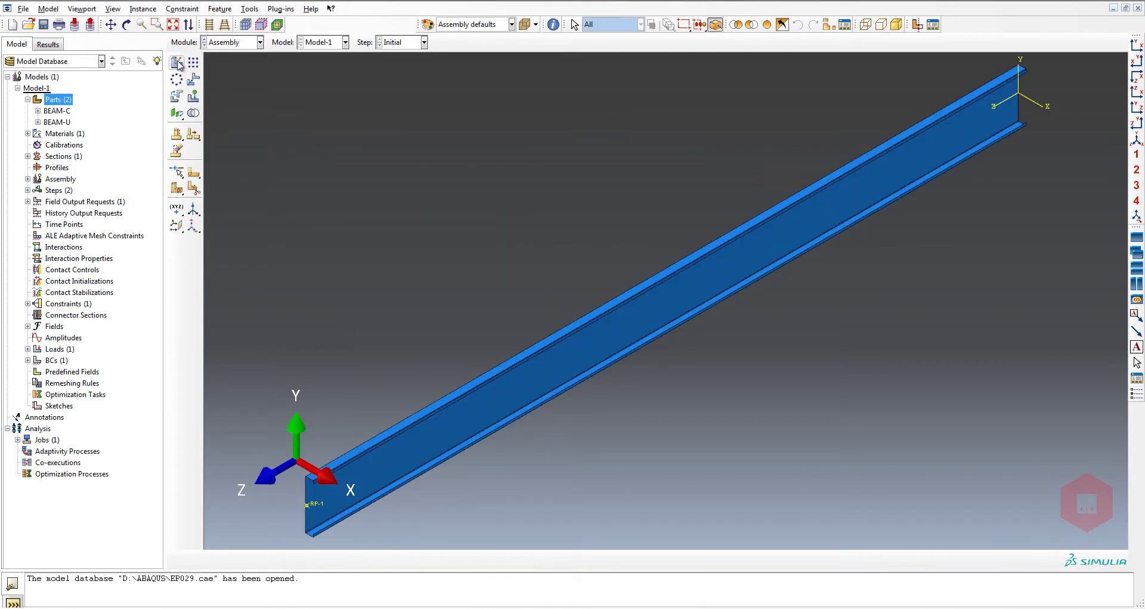
pyautogui.click(177, 62)
pyautogui.click(248, 138)
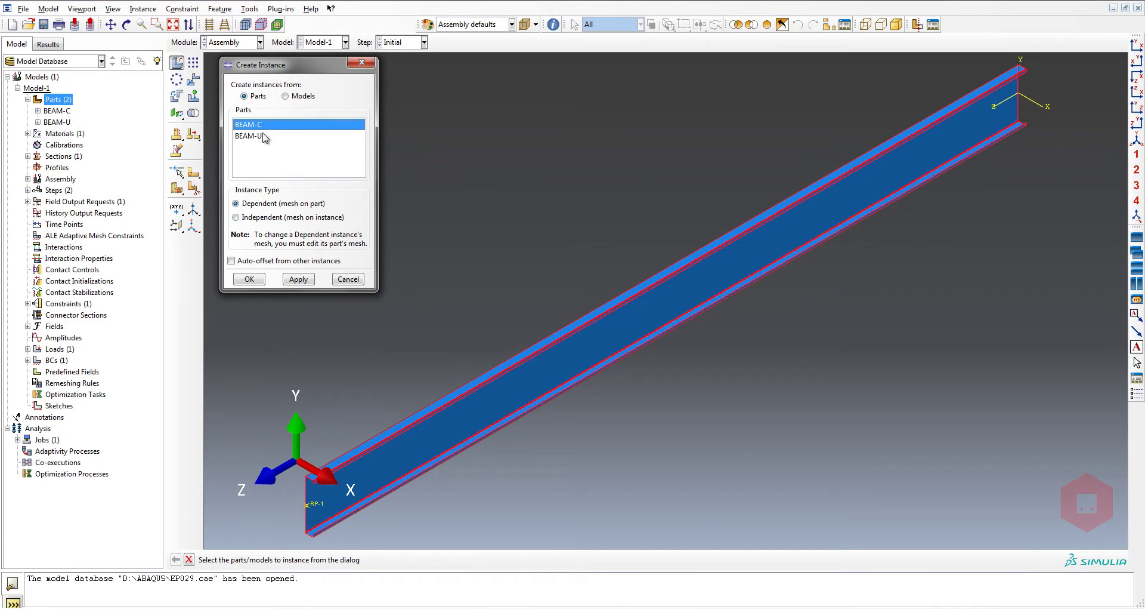
pyautogui.click(251, 217)
pyautogui.click(1137, 46)
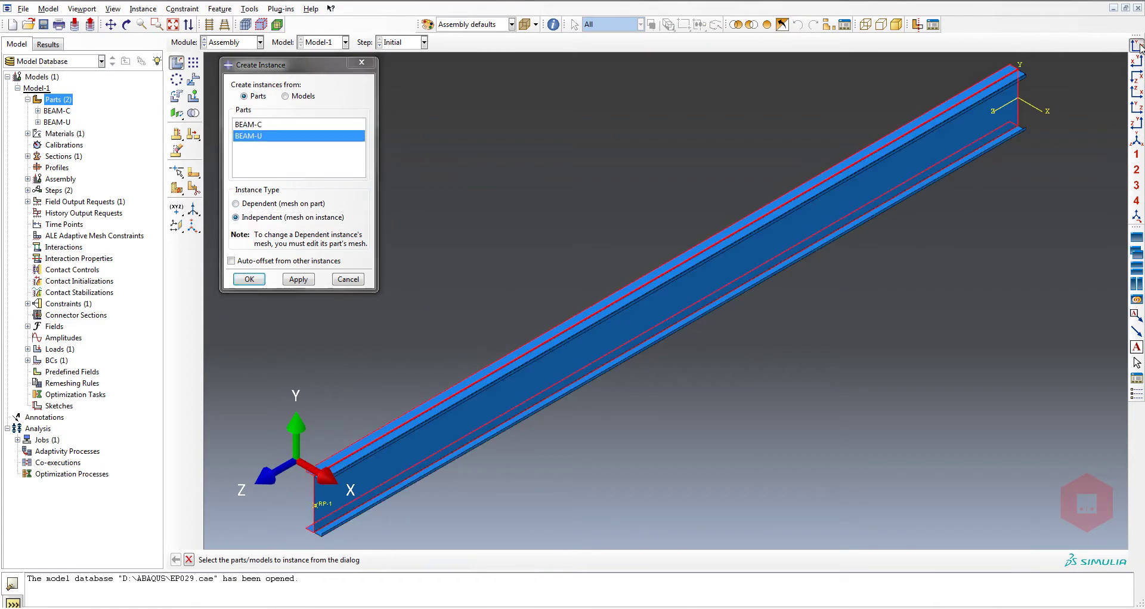
pyautogui.scroll(-1, 654, 431)
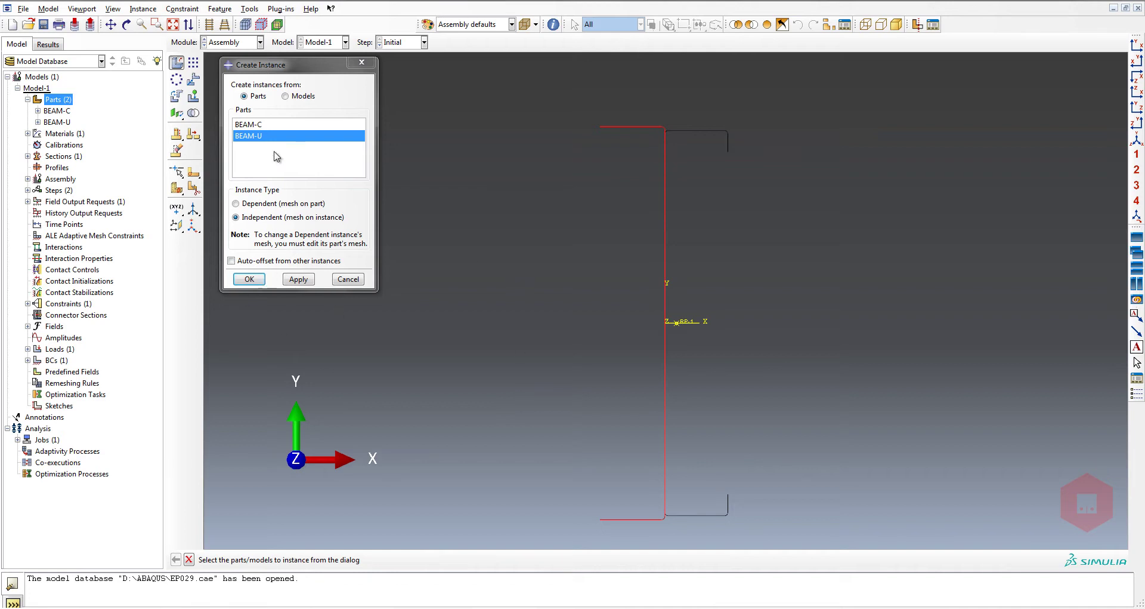
pyautogui.click(249, 280)
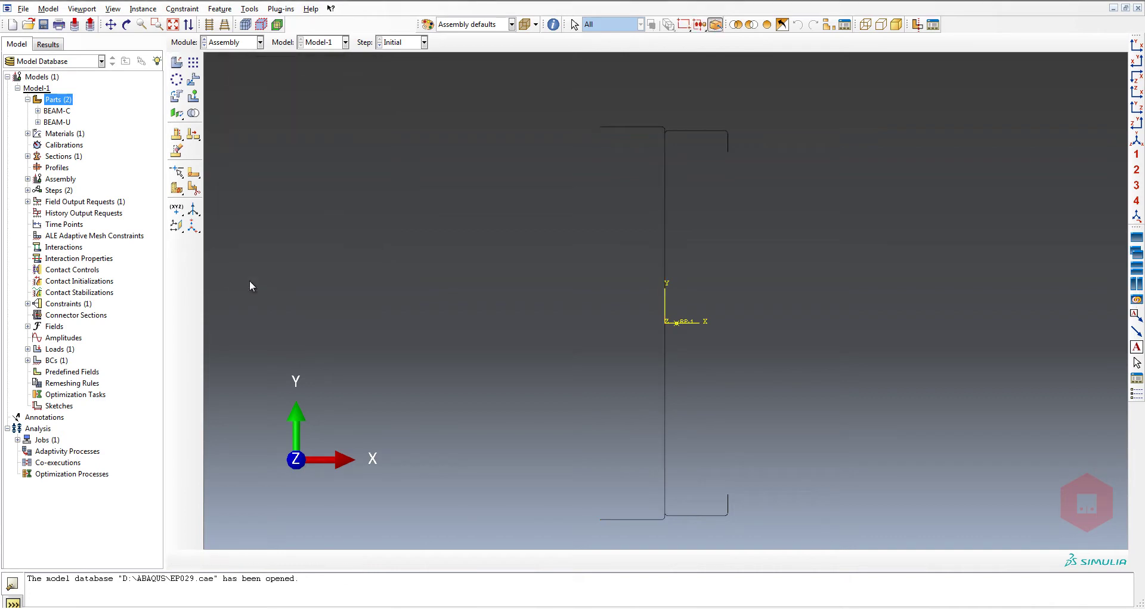
# - Translate the BEAM-U instance from the web end of its upper fillet to the lower end of BEAM-C's upper lip fillet
pyautogui.click(193, 79)
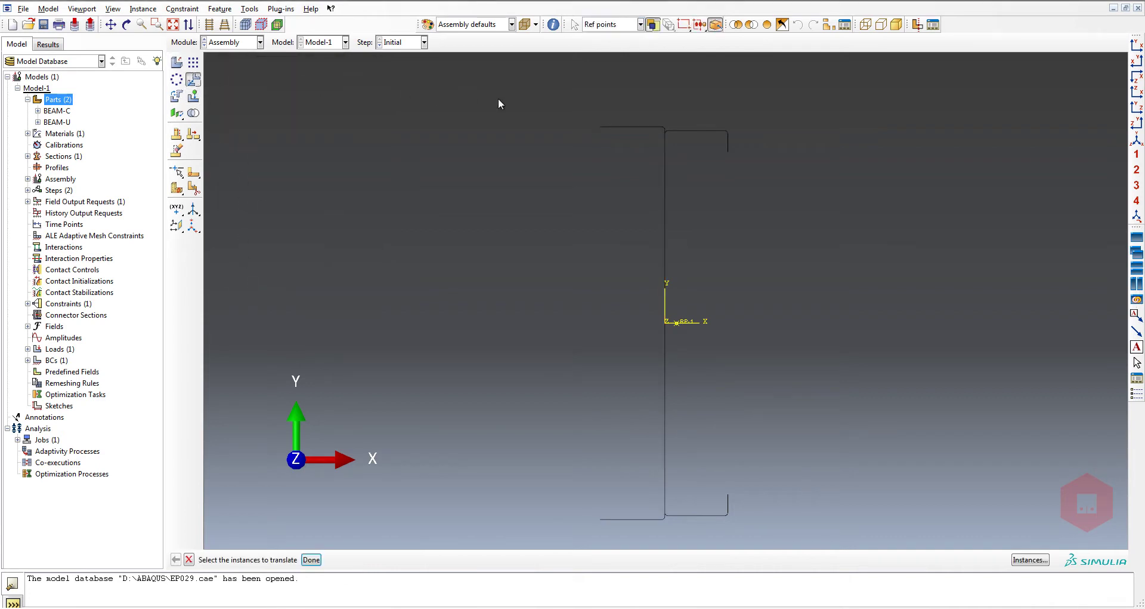
pyautogui.click(643, 127)
pyautogui.middleClick(644, 127)
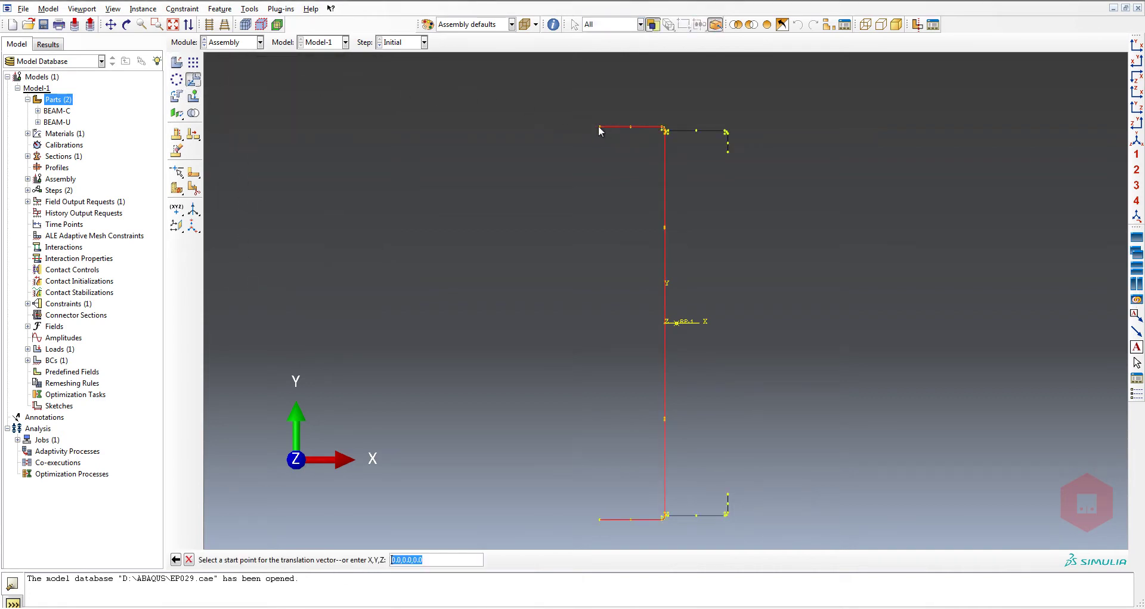
pyautogui.scroll(5, 732, 125)
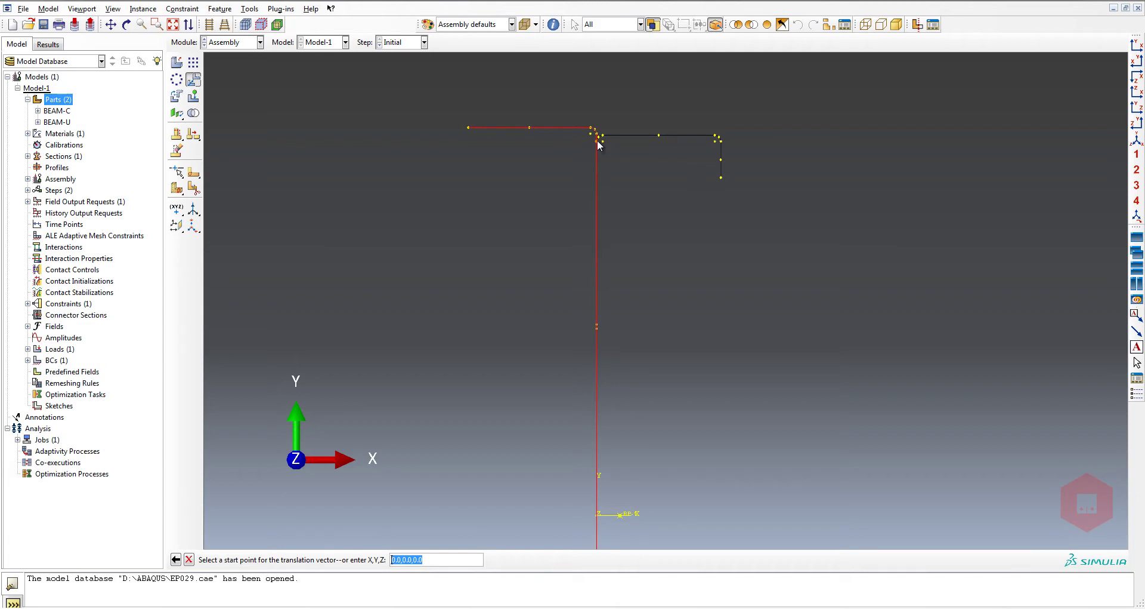
pyautogui.scroll(4, 638, 113)
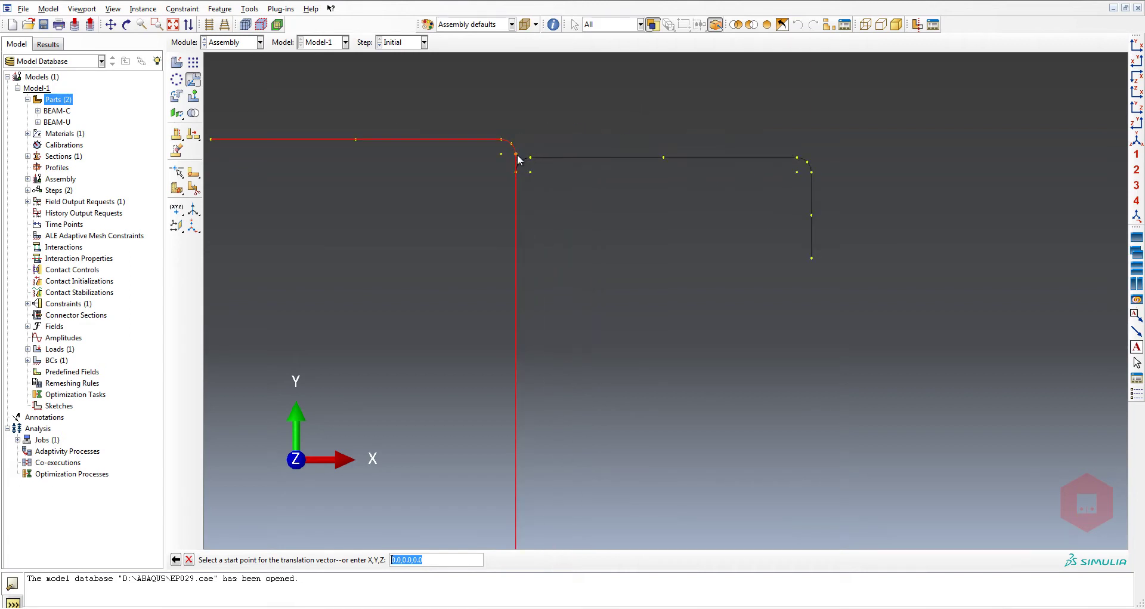
pyautogui.click(517, 155)
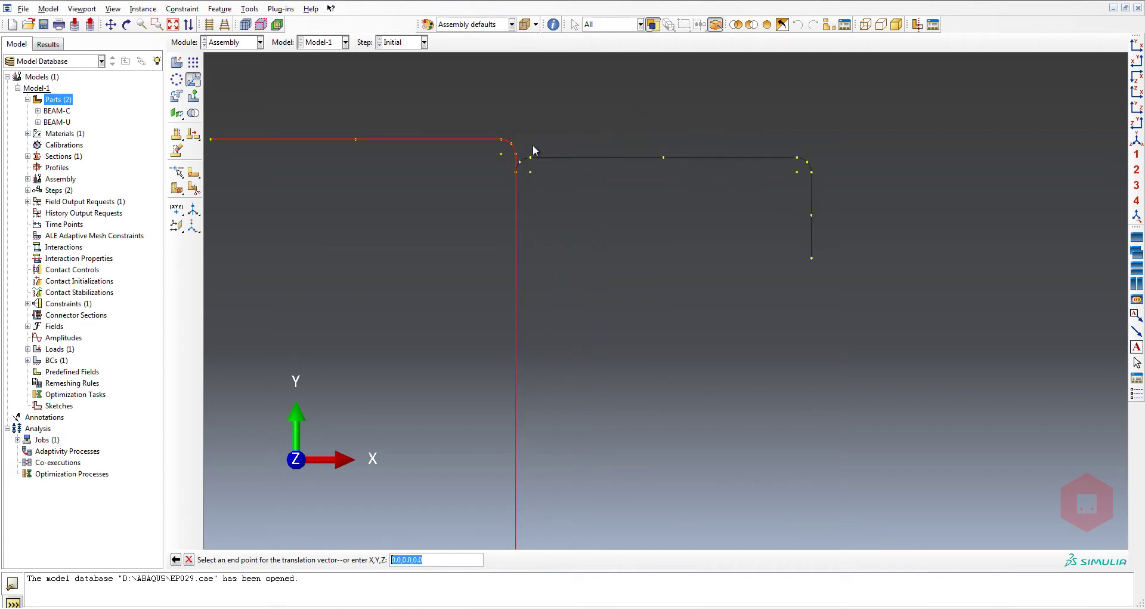
pyautogui.click(812, 172)
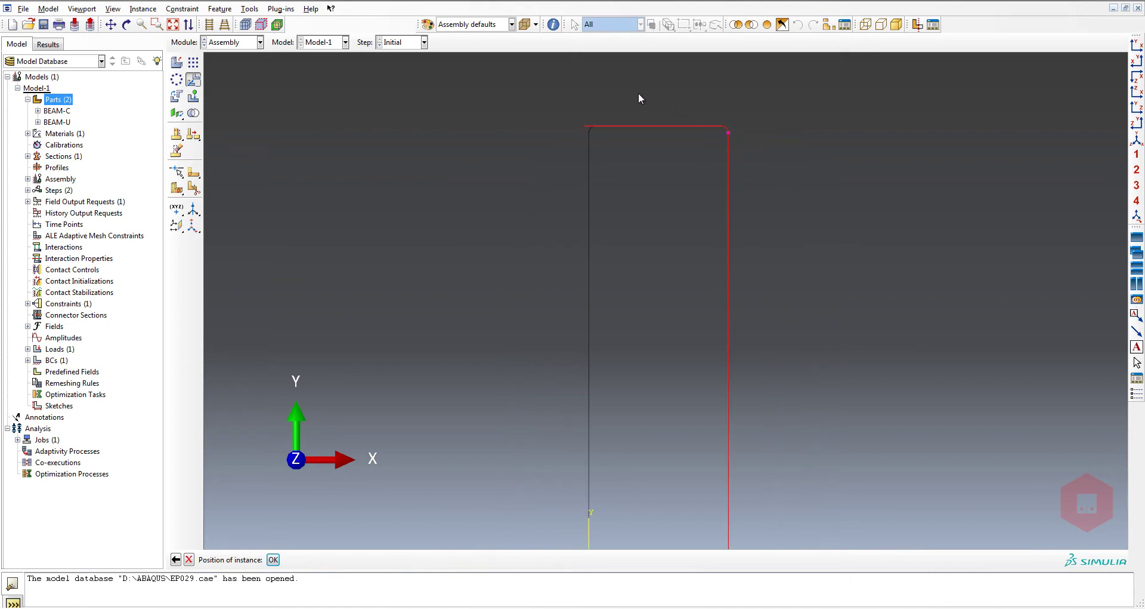
pyautogui.scroll(-5, 638, 92)
pyautogui.scroll(-2, 667, 447)
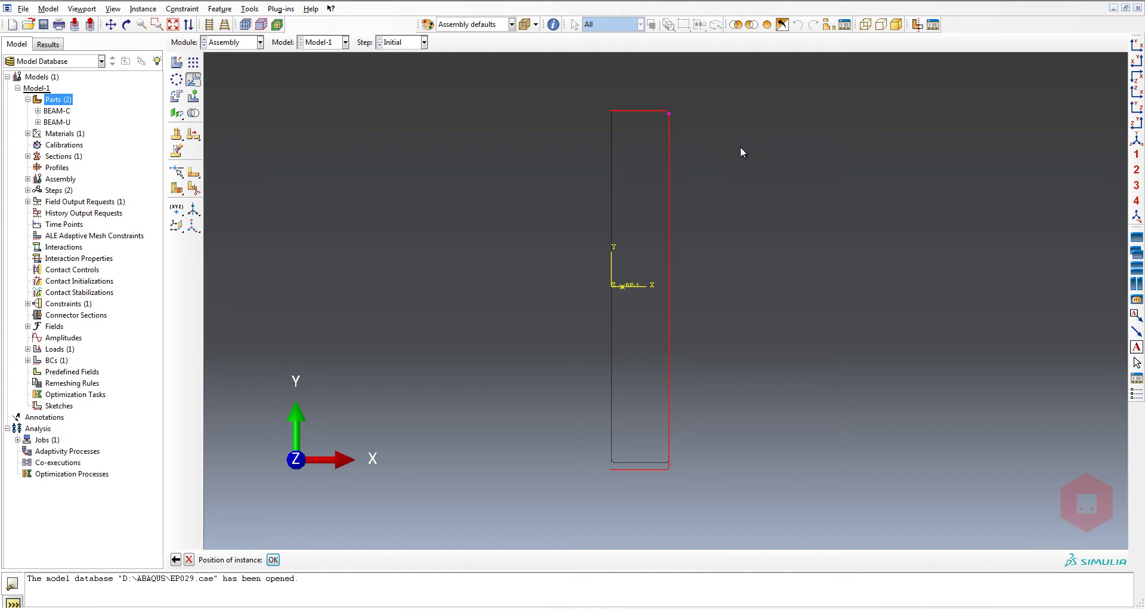
pyautogui.scroll(4, 681, 116)
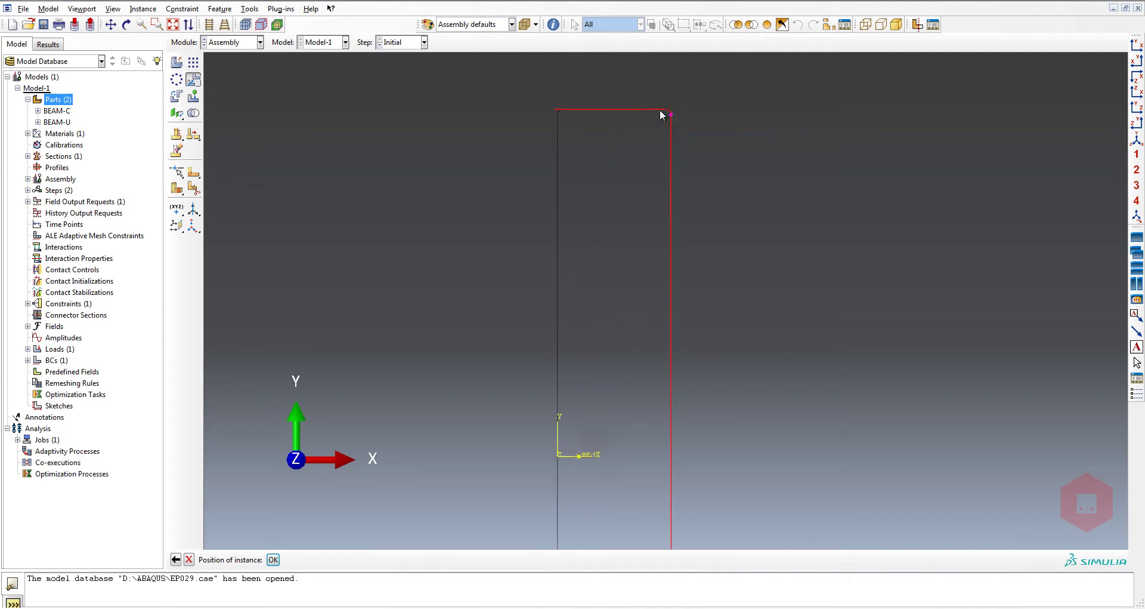
pyautogui.scroll(-2, 626, 85)
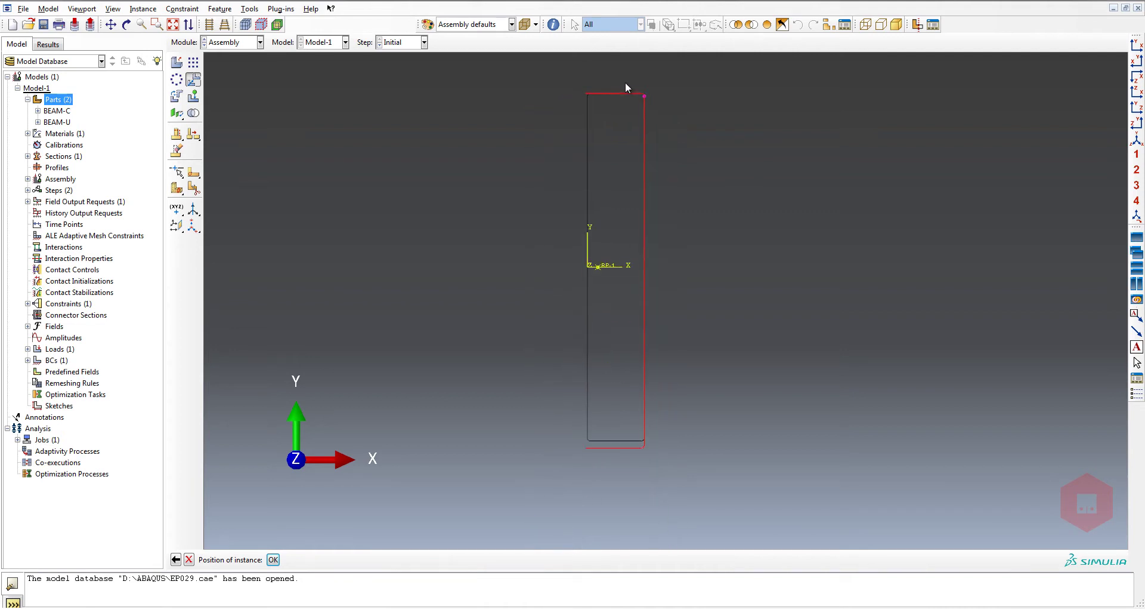
pyautogui.click(274, 560)
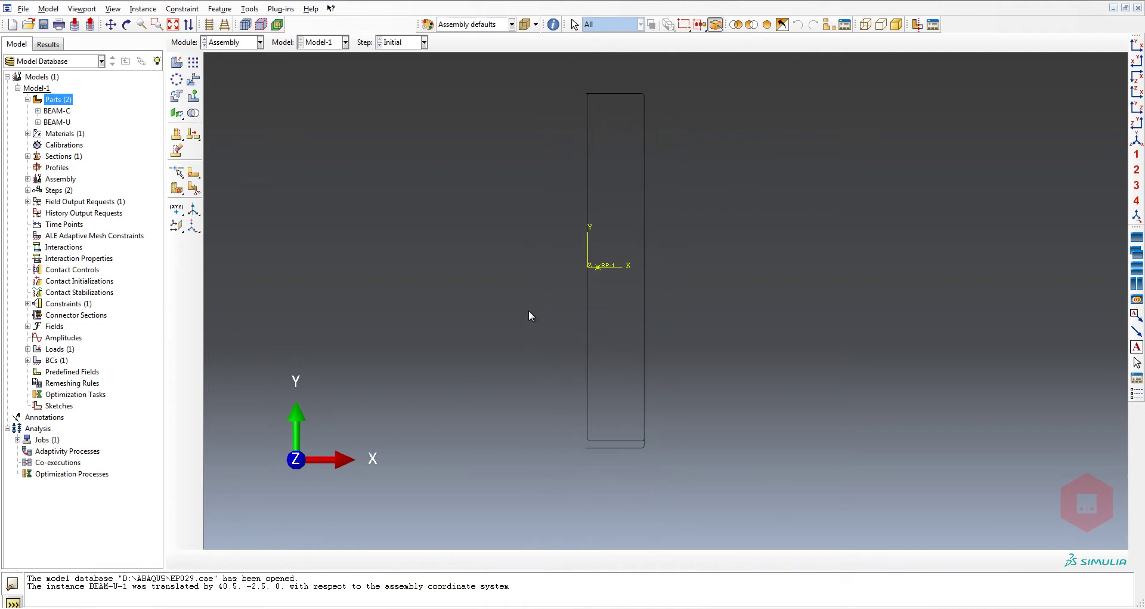
# - Measure the distance between the midpoints of the two lower flanges of BEAM-C and BEAM-U in the assembly
pyautogui.click(554, 24)
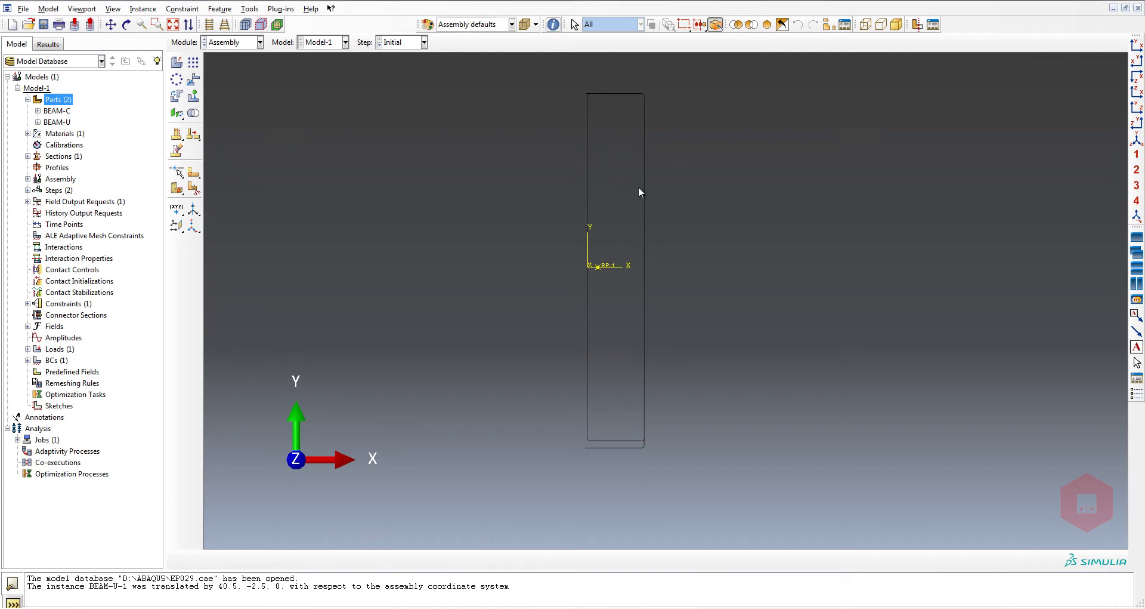
pyautogui.click(1035, 110)
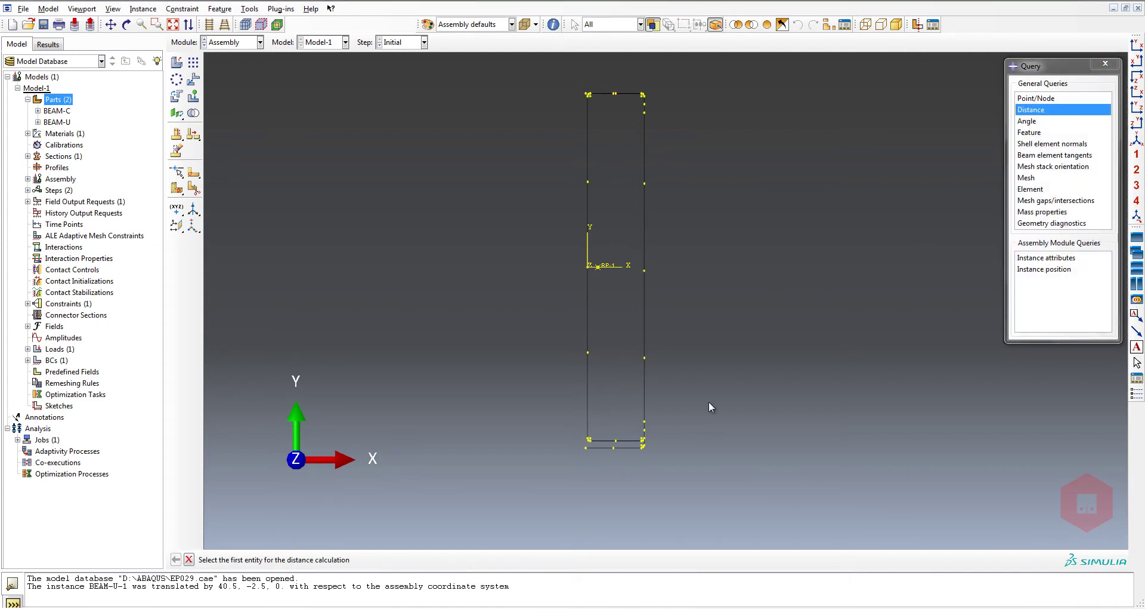
pyautogui.click(615, 445)
pyautogui.click(614, 448)
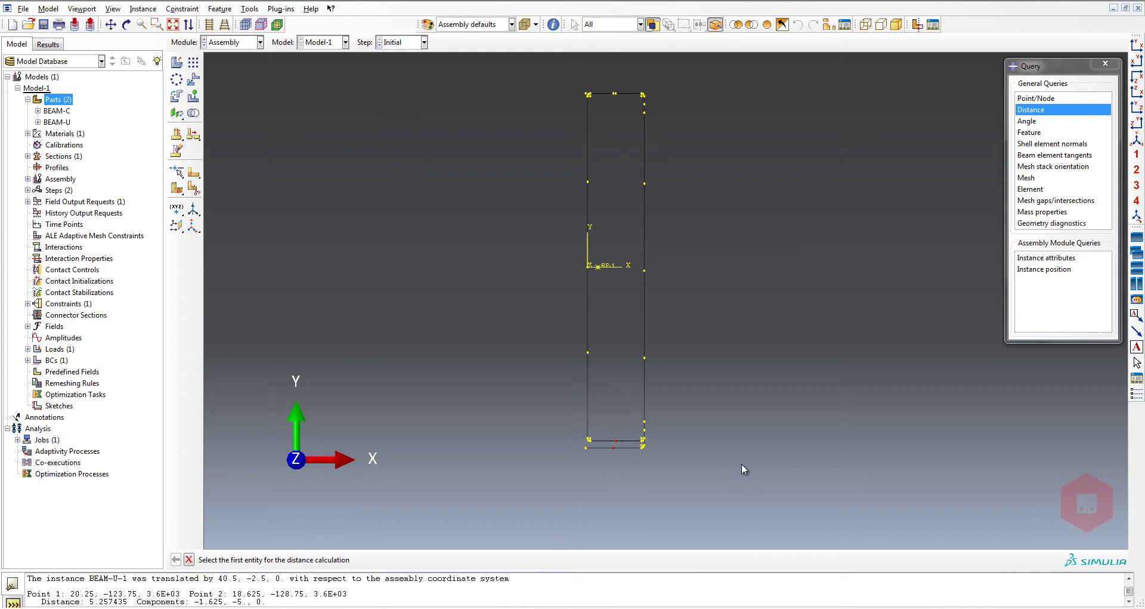
pyautogui.click(1105, 63)
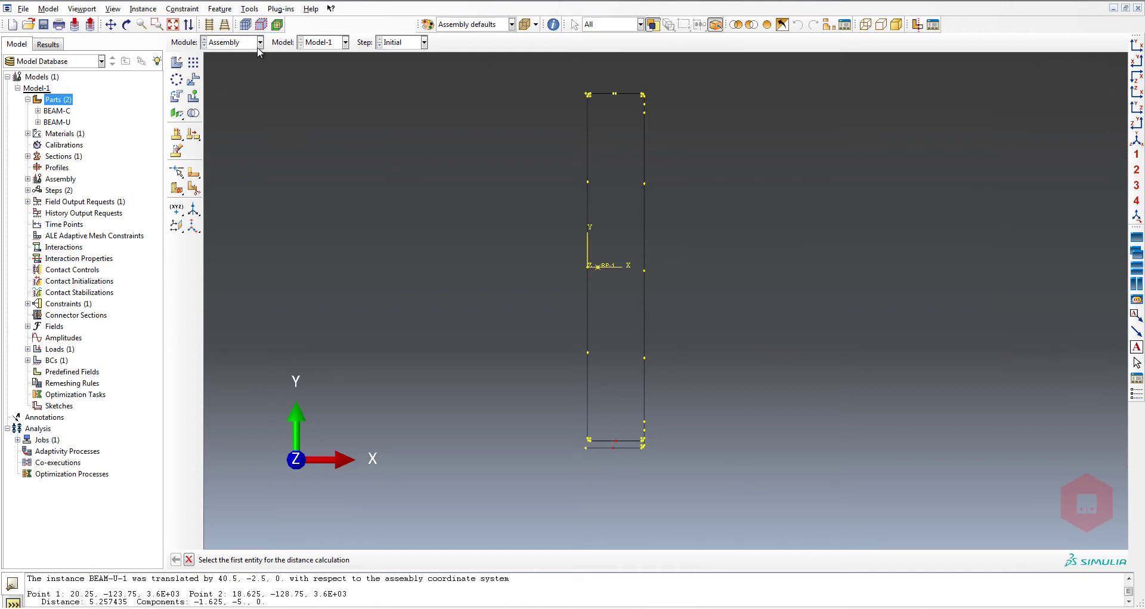
# - In the Part module, open the section sketch of BEAM-U's shell extrusion for editing
pyautogui.click(219, 43)
pyautogui.click(218, 55)
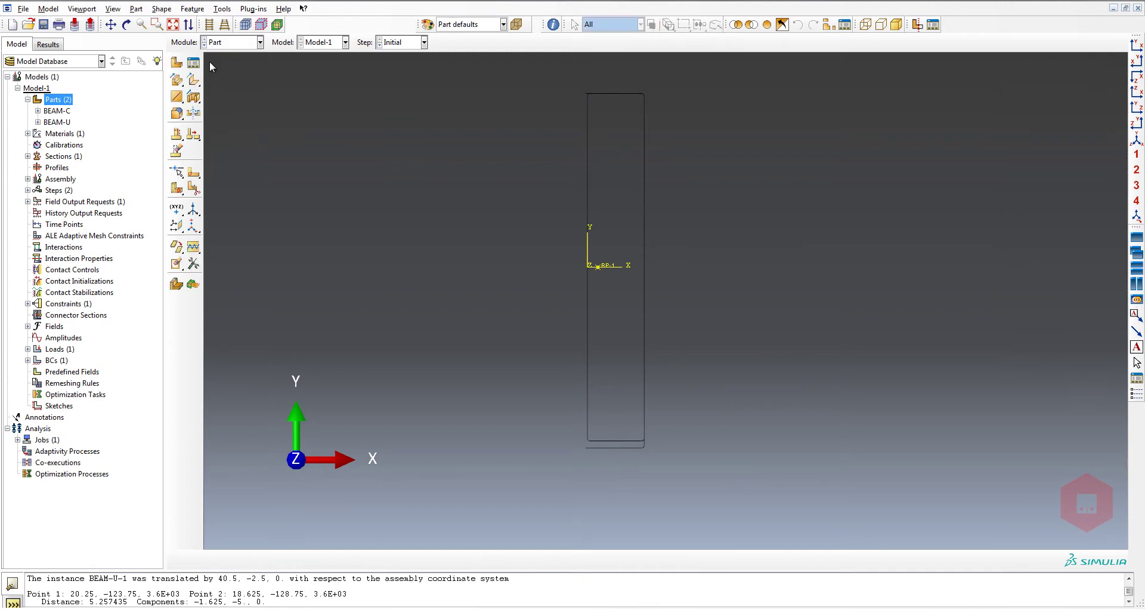
pyautogui.click(38, 121)
pyautogui.click(48, 134)
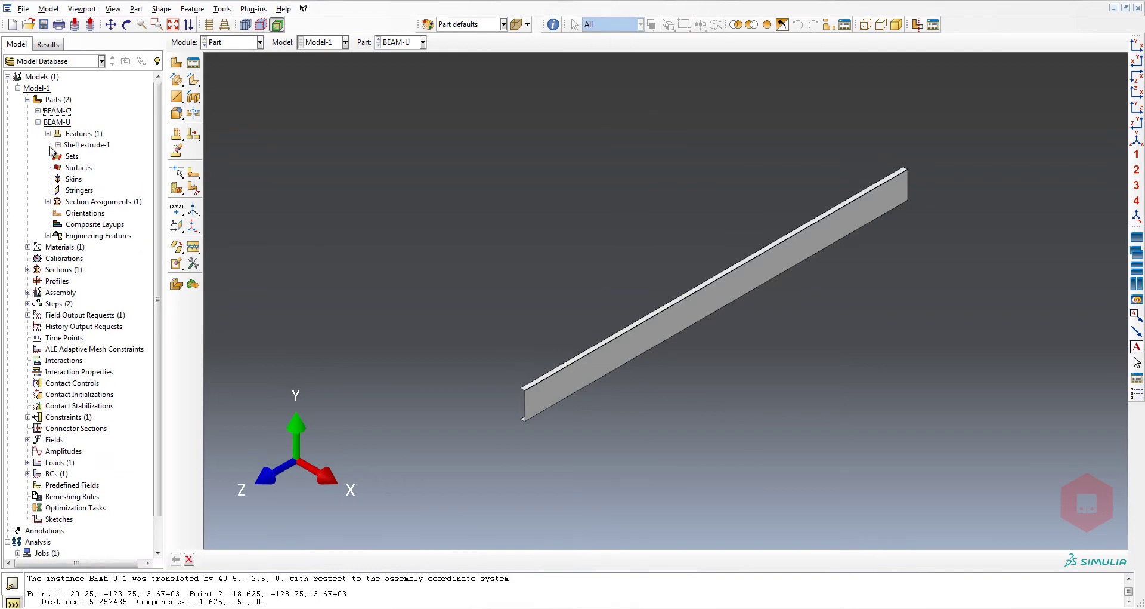
pyautogui.click(58, 145)
pyautogui.doubleClick(96, 156)
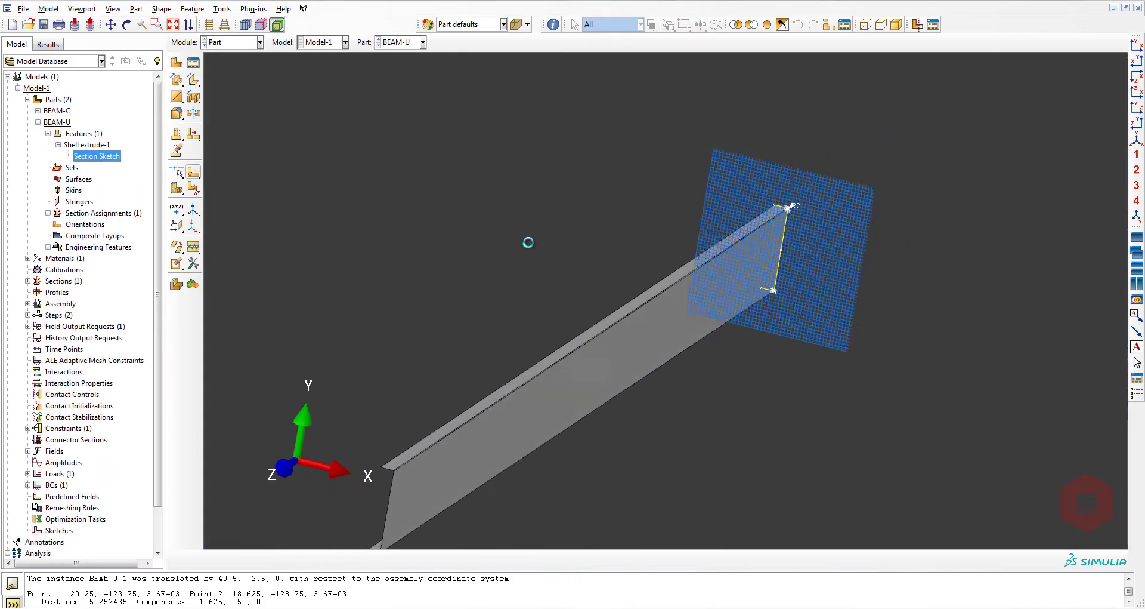
pyautogui.click(192, 238)
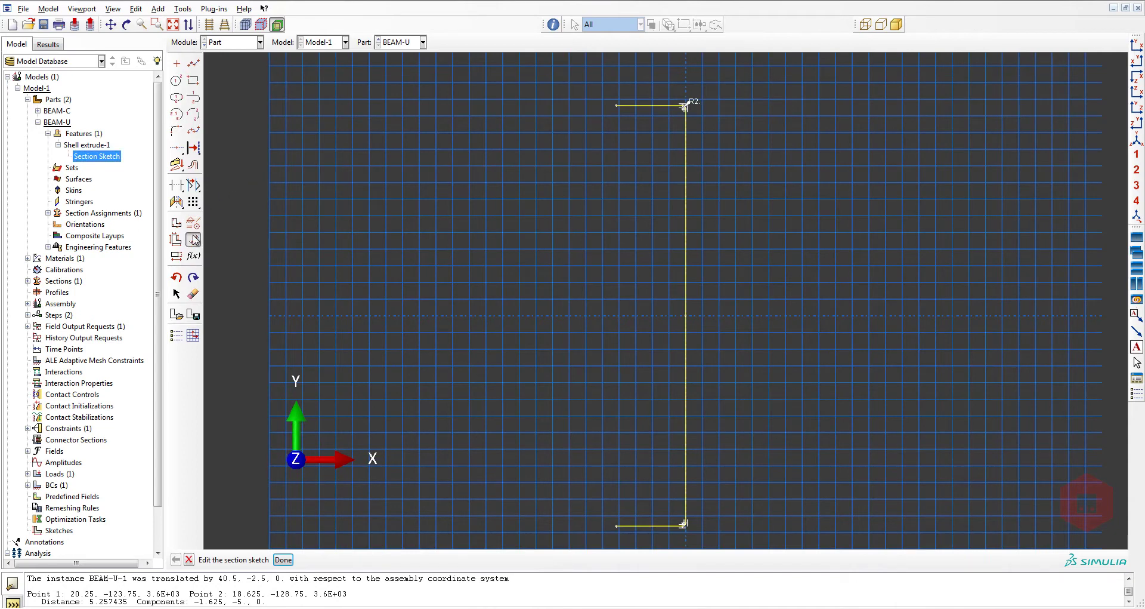
pyautogui.click(684, 192)
pyautogui.click(718, 194)
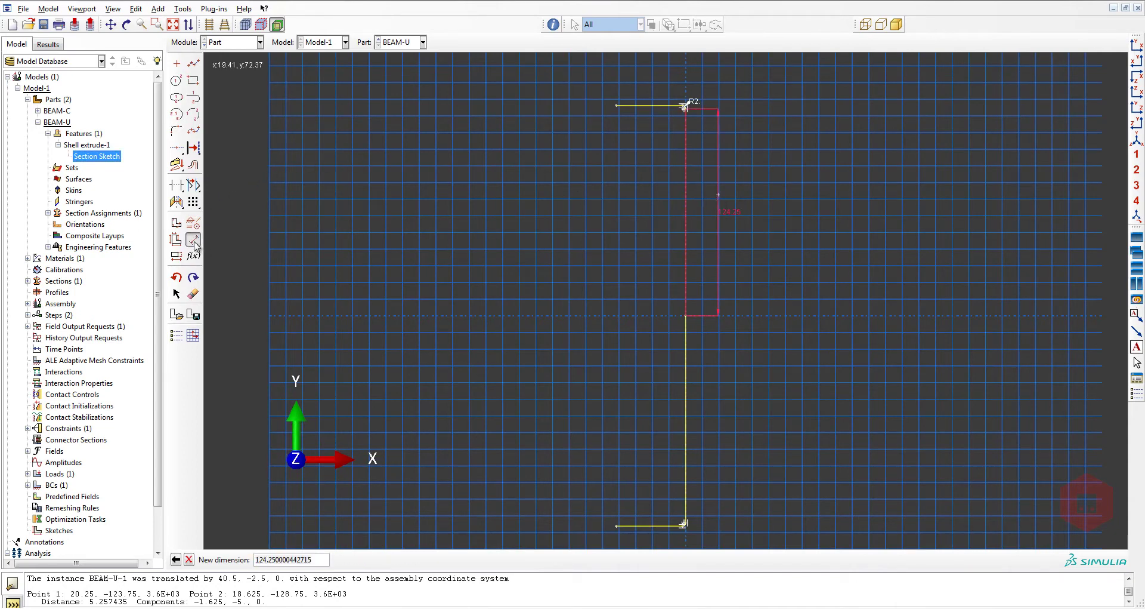
pyautogui.press('Return')
# - Dimension the vertical distance from the upper flange to the web's midpoint and set it to 250/2
pyautogui.click(653, 106)
pyautogui.click(686, 315)
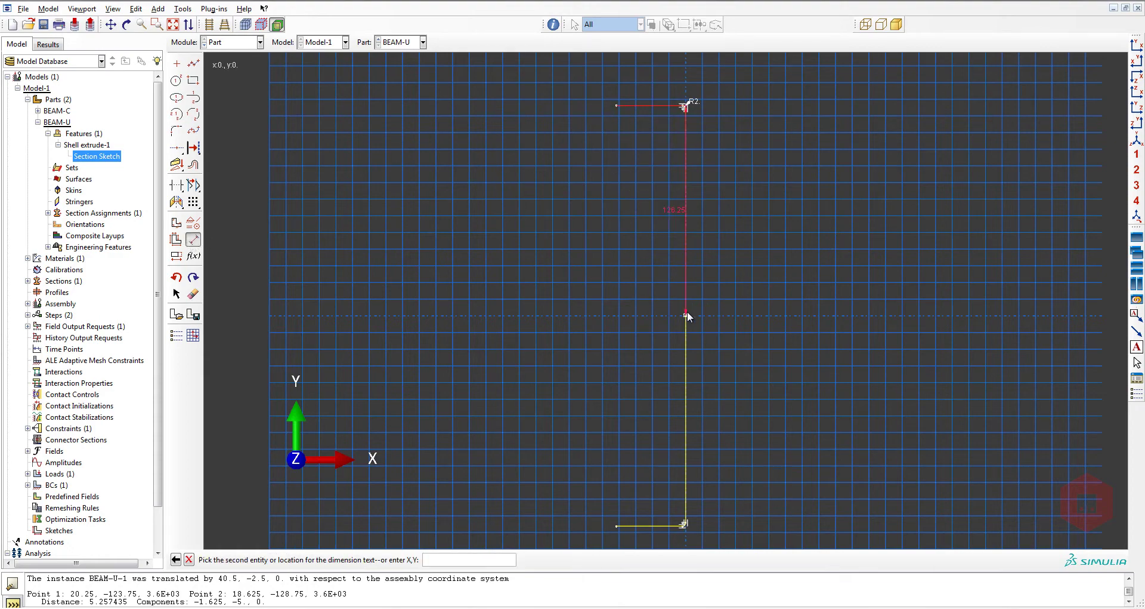
pyautogui.click(761, 255)
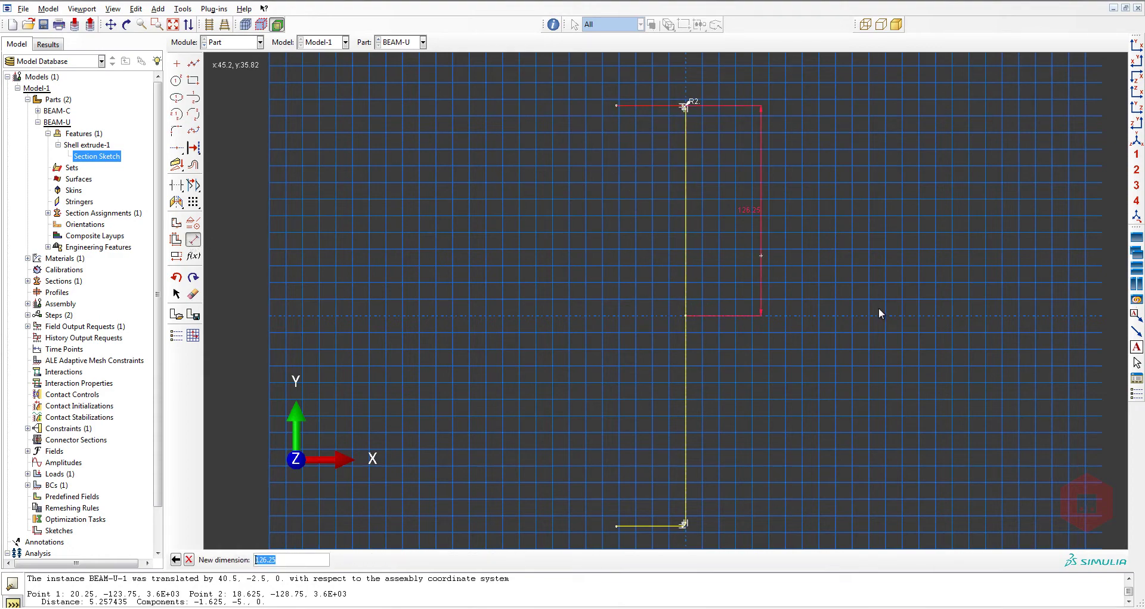
pyautogui.scroll(2, 812, 128)
pyautogui.scroll(-1, 773, 261)
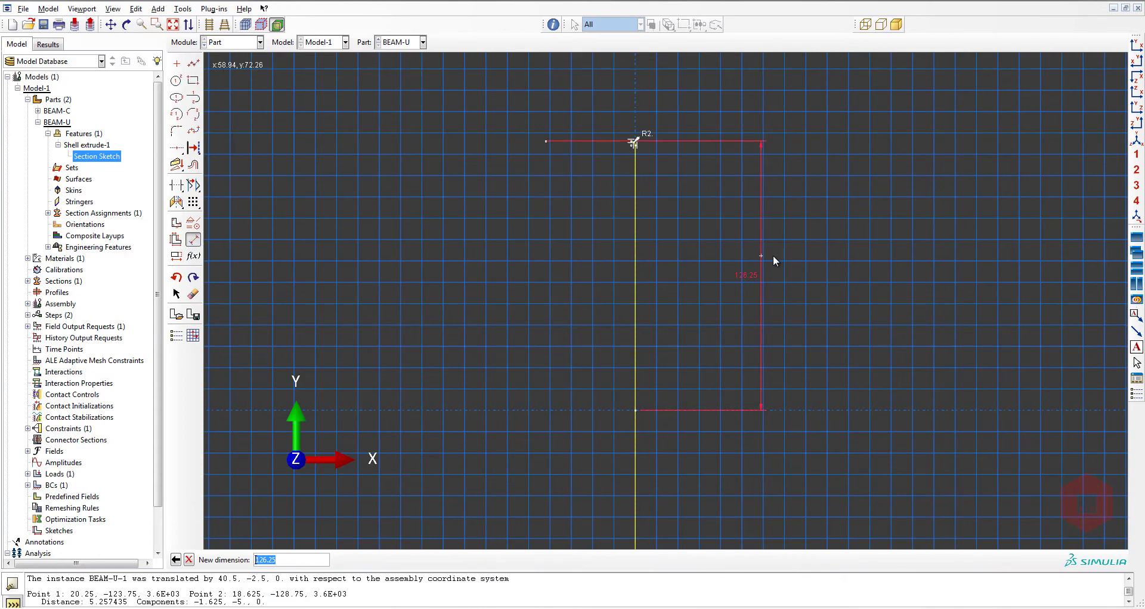
pyautogui.write('250/2')
pyautogui.press('Return')
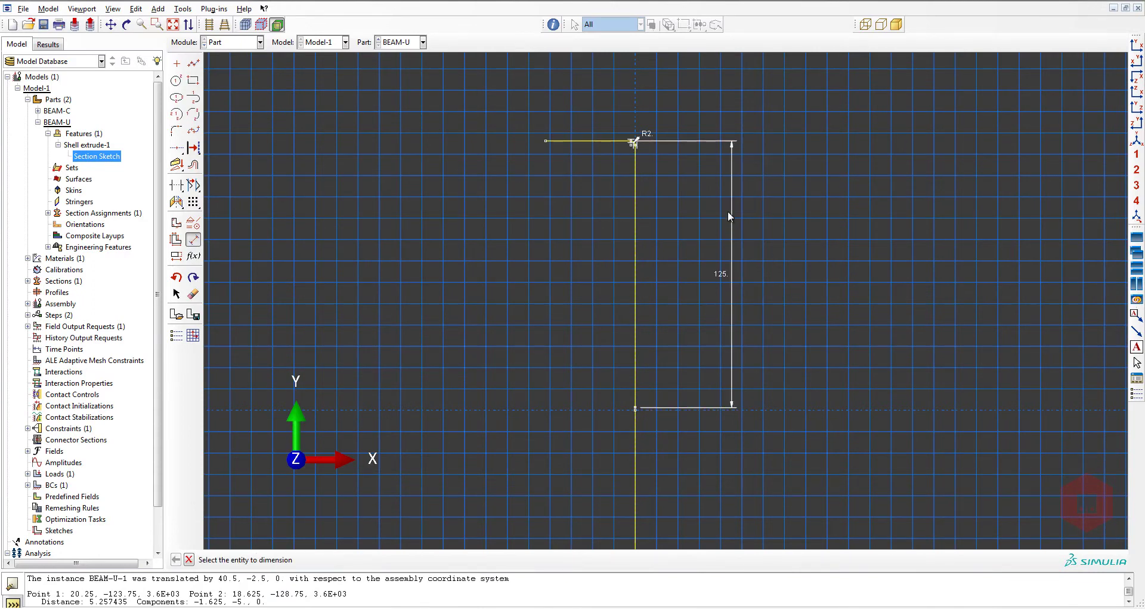
# - Dimension the vertical distance from the lower flange to the web's midpoint and set it to 125
pyautogui.scroll(-1, 728, 210)
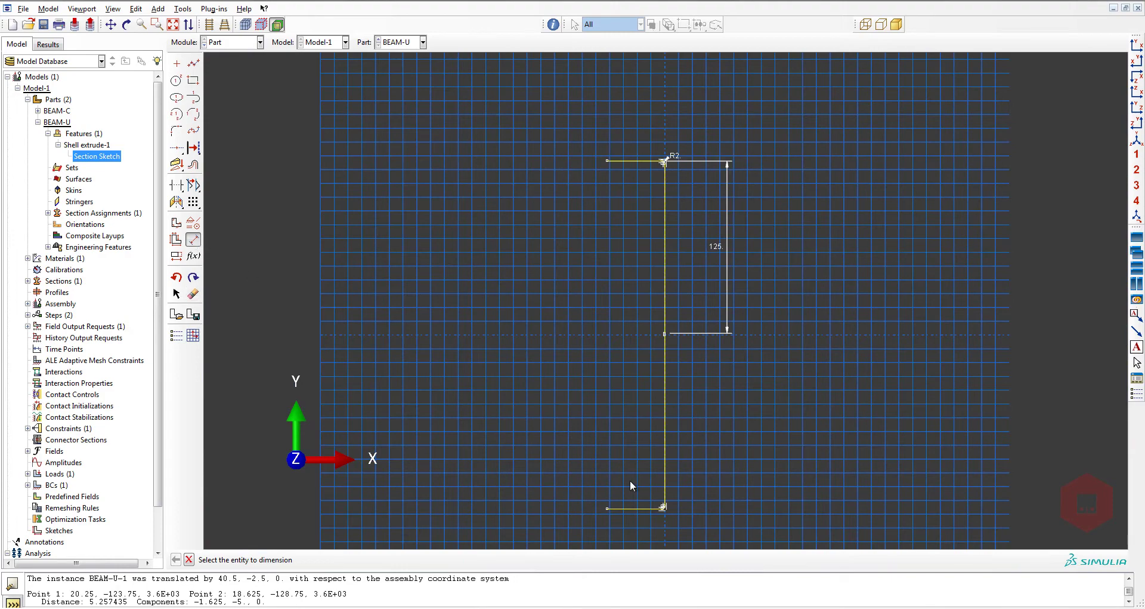
pyautogui.click(630, 508)
pyautogui.scroll(1, 667, 343)
pyautogui.scroll(2, 667, 342)
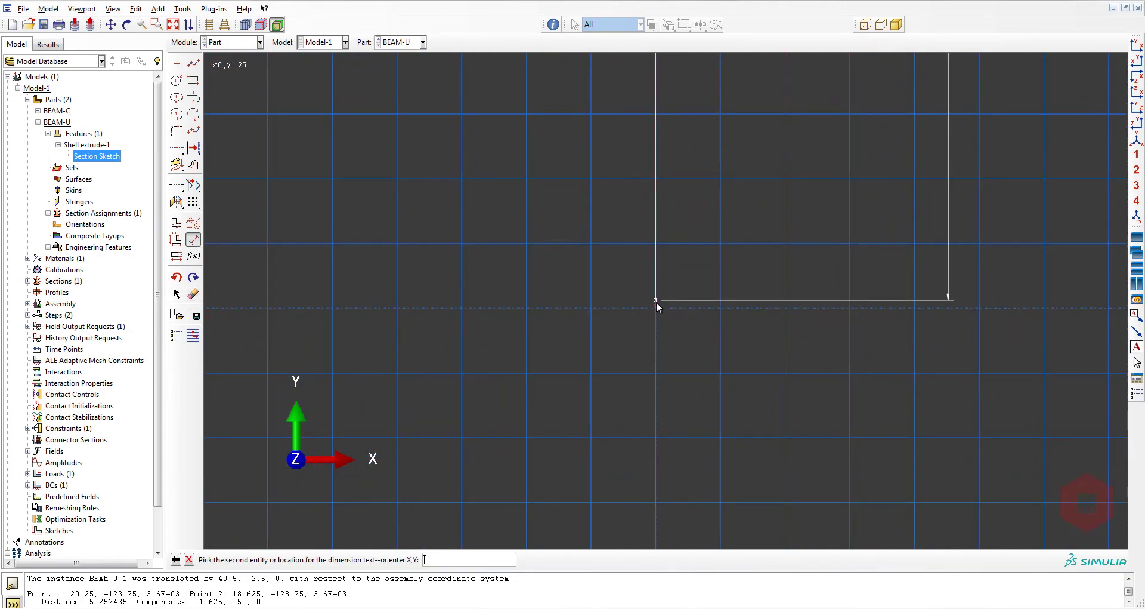
pyautogui.click(656, 300)
pyautogui.click(719, 345)
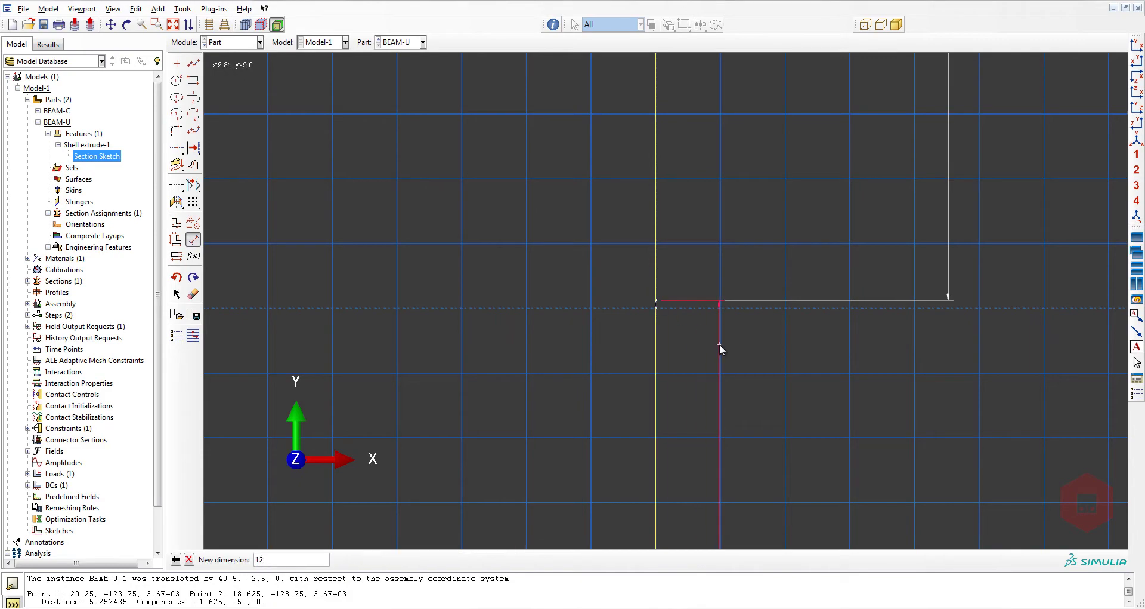
pyautogui.press('Return')
pyautogui.scroll(-2, 652, 202)
pyautogui.scroll(-3, 653, 201)
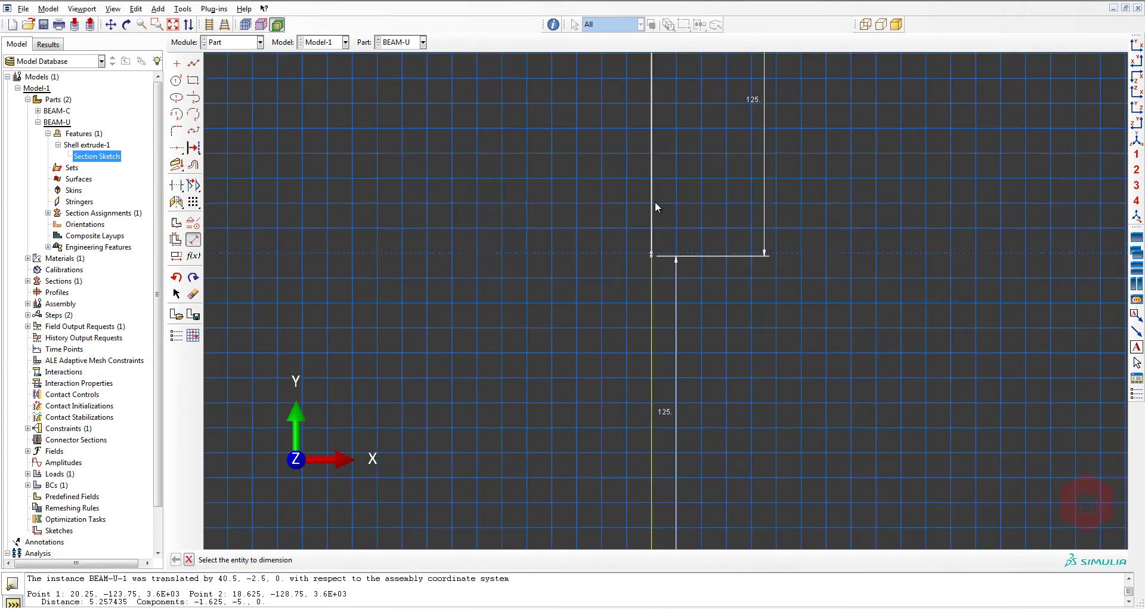
pyautogui.scroll(2, 670, 453)
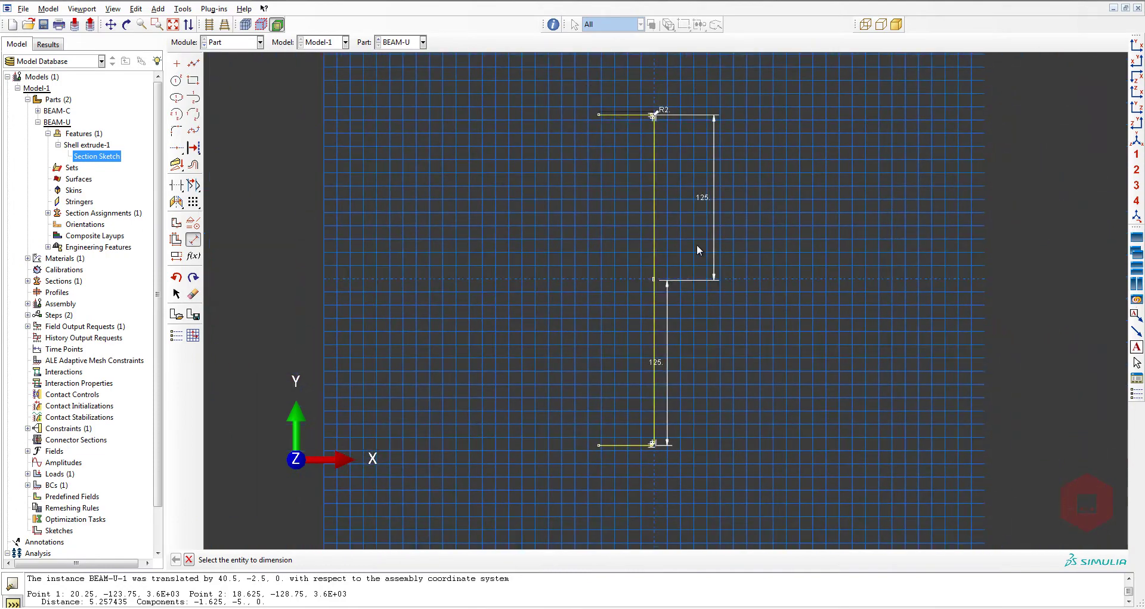
pyautogui.press('Escape')
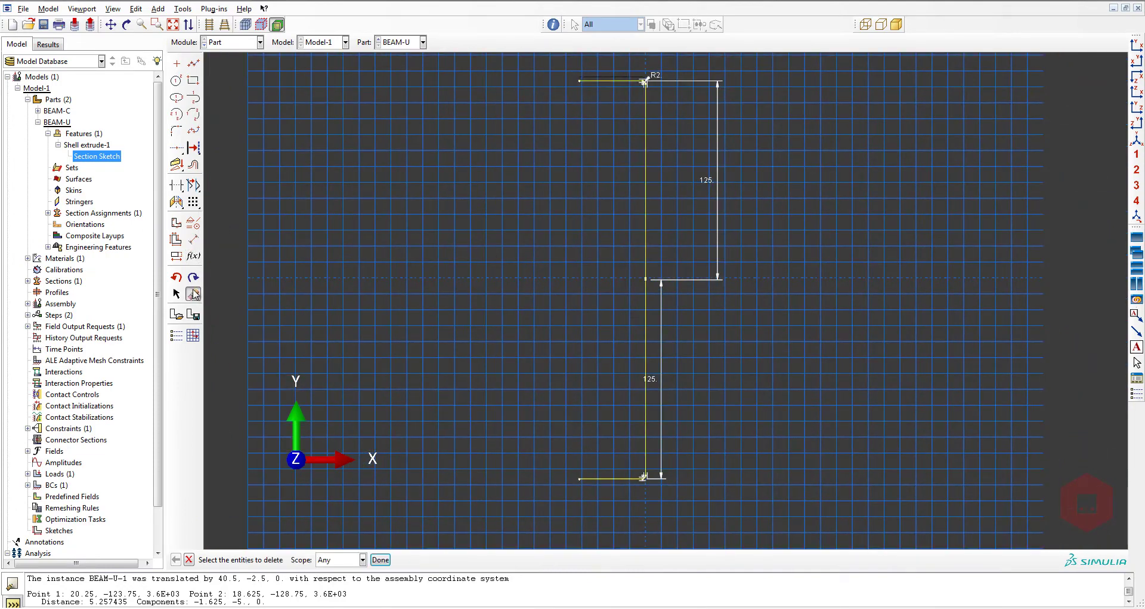
# - Delete the two web line segments between the upper and lower fillets
pyautogui.click(193, 294)
pyautogui.click(648, 288)
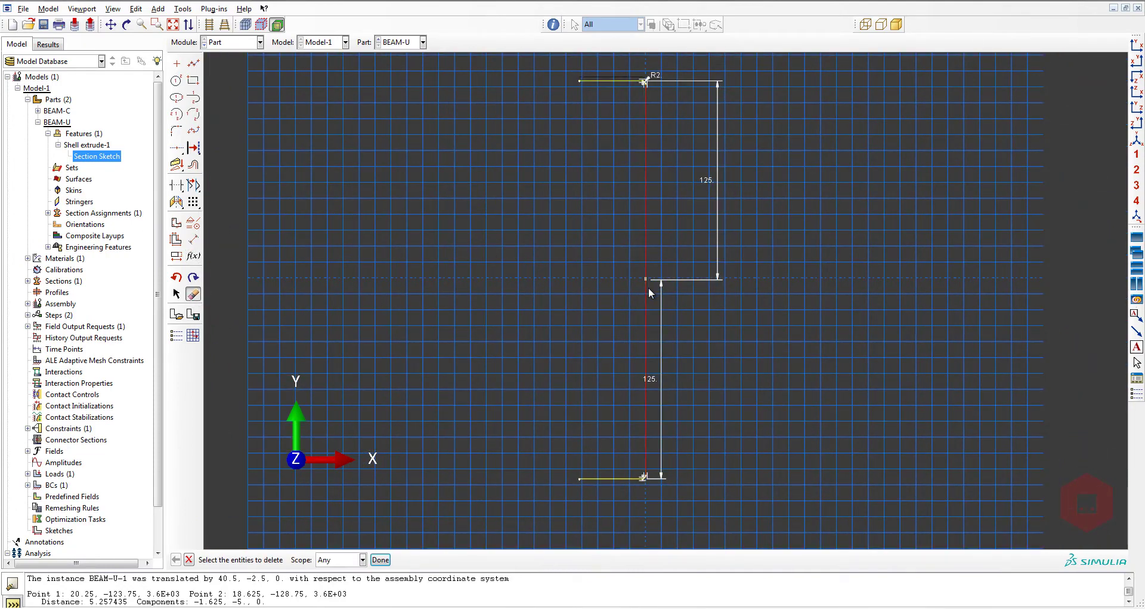
pyautogui.middleClick(650, 287)
# - Draw a single vertical web line from the upper fillet's end to the lower fillet's end and finish the section sketch
pyautogui.click(193, 64)
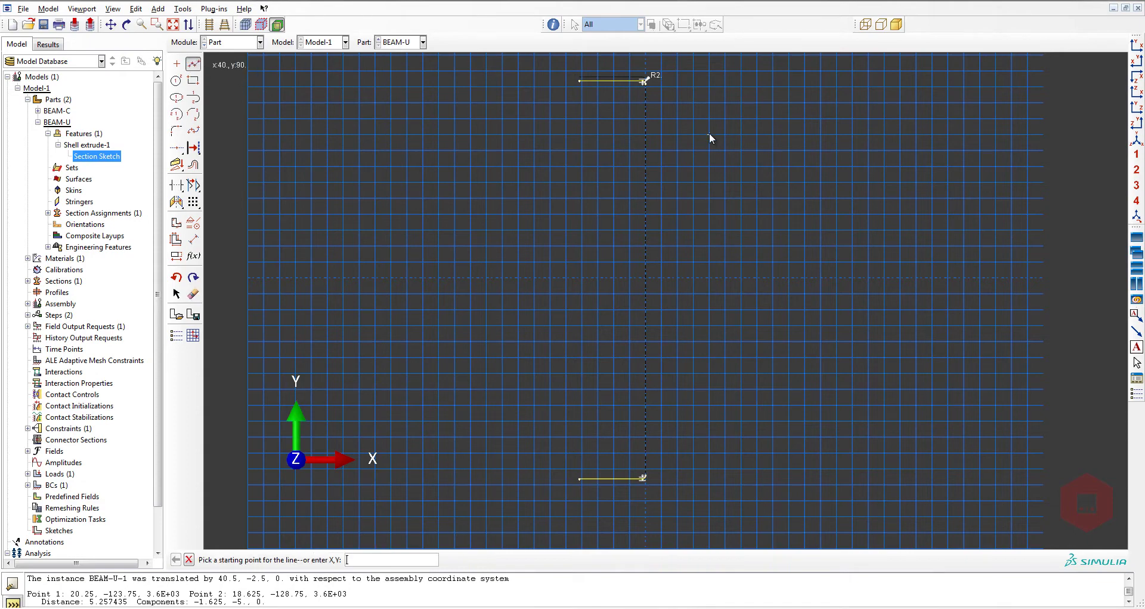
pyautogui.scroll(3, 652, 95)
pyautogui.click(621, 69)
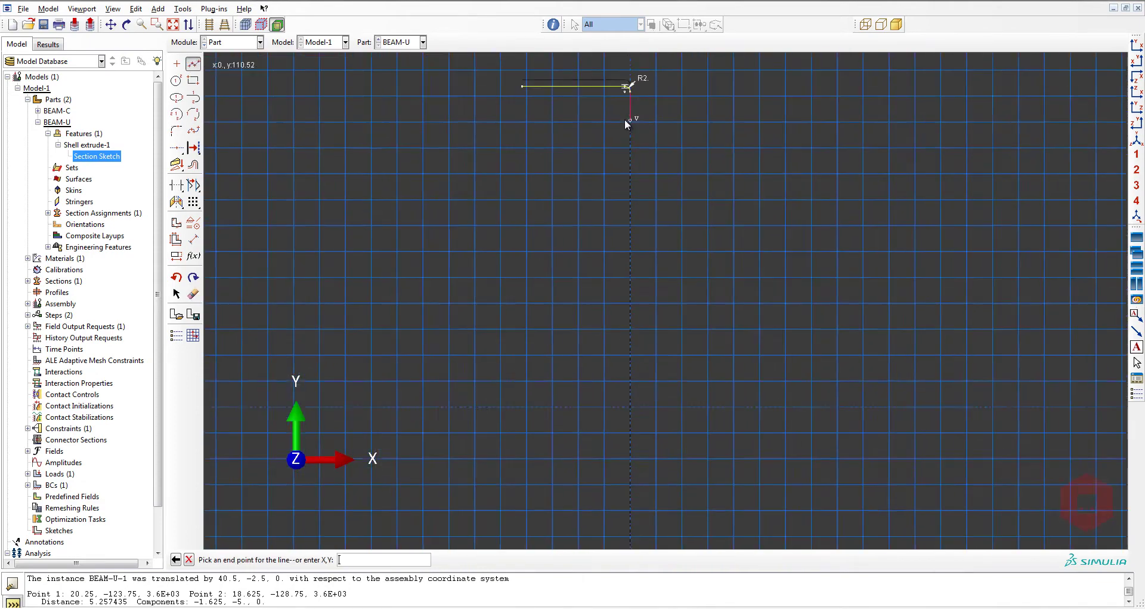
pyautogui.scroll(-3, 624, 119)
pyautogui.scroll(3, 614, 353)
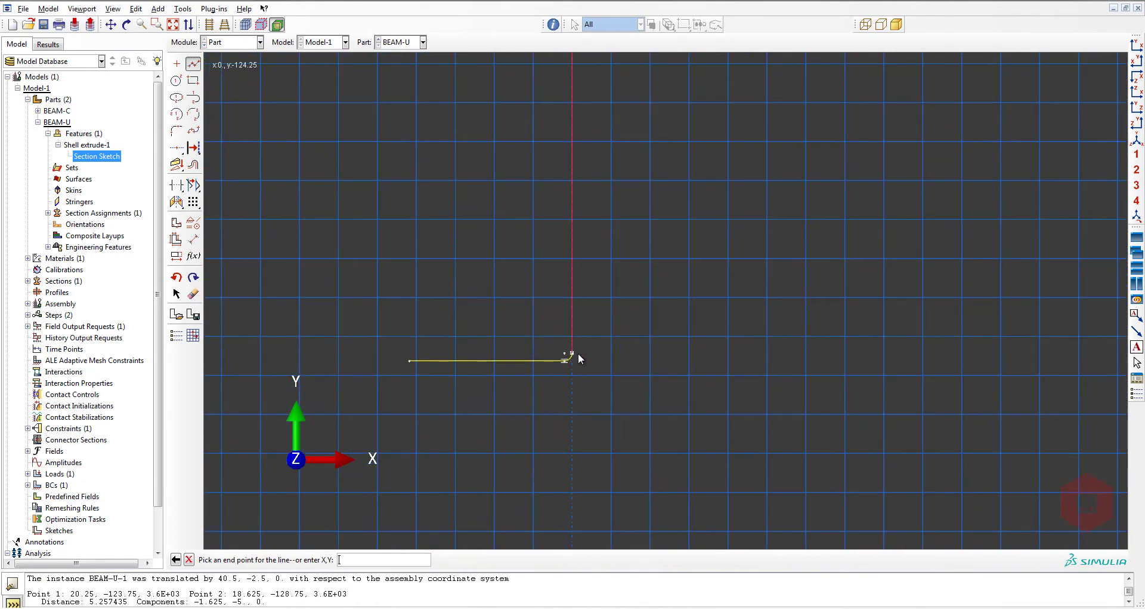
pyautogui.click(573, 353)
pyautogui.click(189, 559)
pyautogui.click(282, 559)
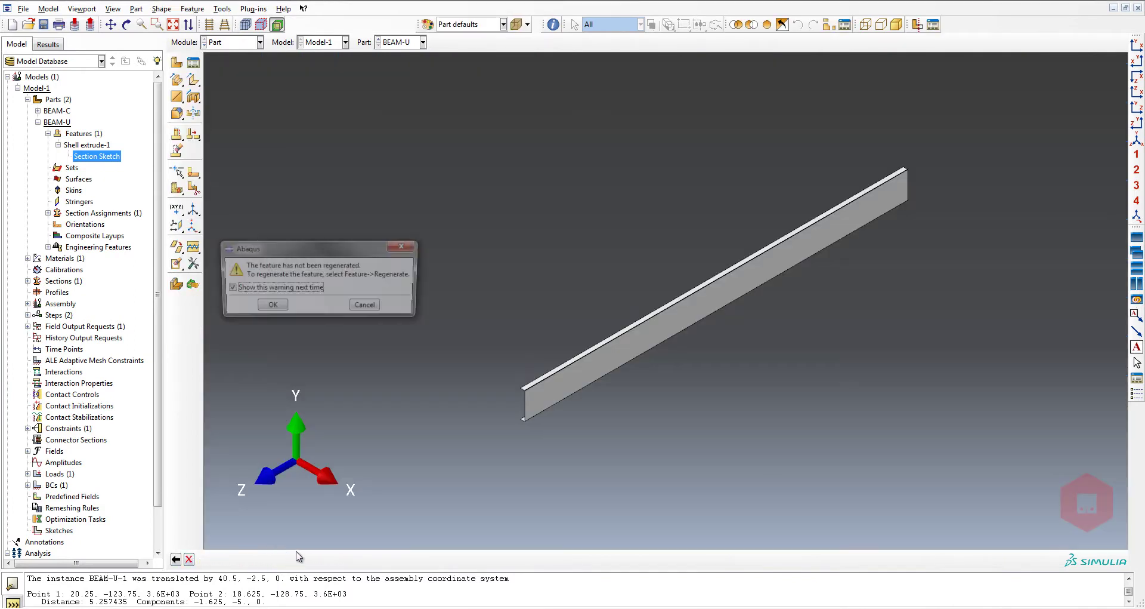
pyautogui.click(276, 309)
# - Reopen BEAM-U's section sketch, try to apply a Fixed constraint to the web line, and close the sketch
pyautogui.click(231, 43)
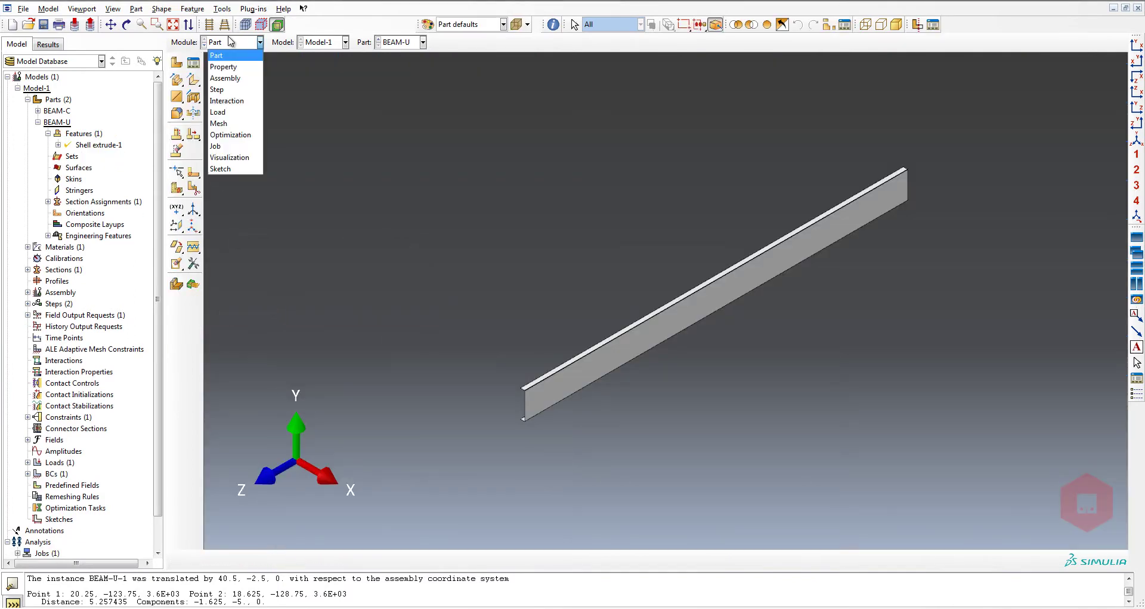
pyautogui.click(58, 144)
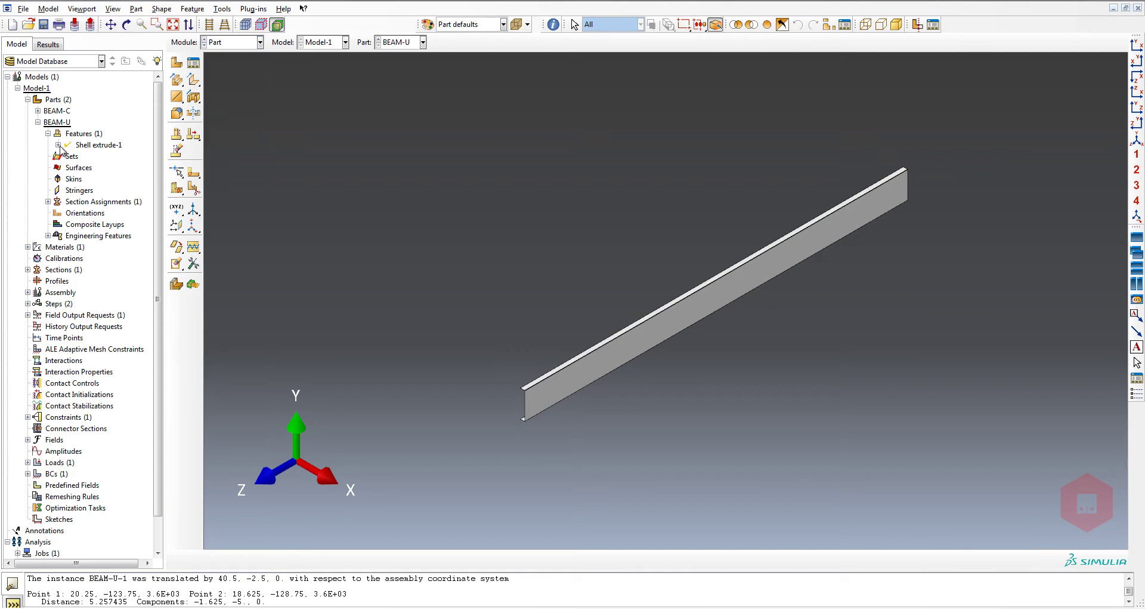
pyautogui.click(57, 145)
pyautogui.click(97, 156)
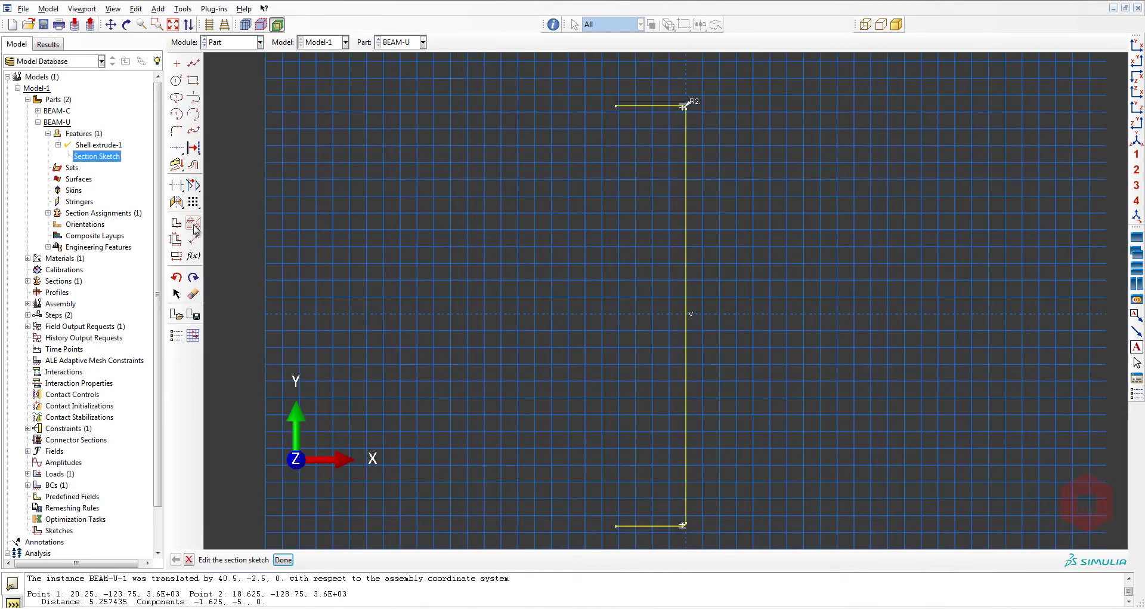
pyautogui.click(194, 225)
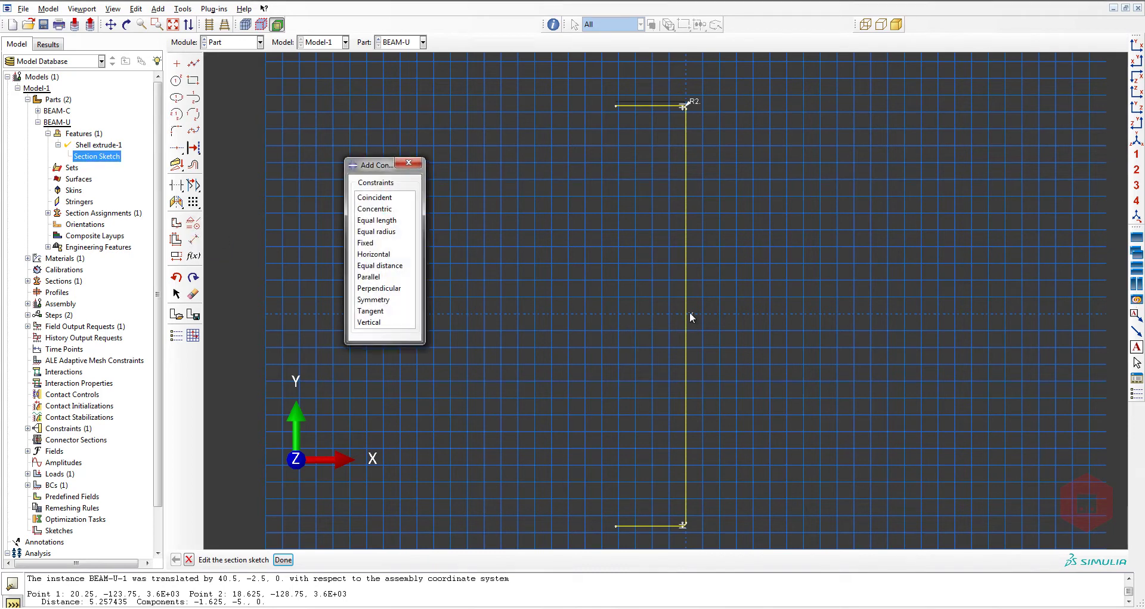
pyautogui.click(366, 243)
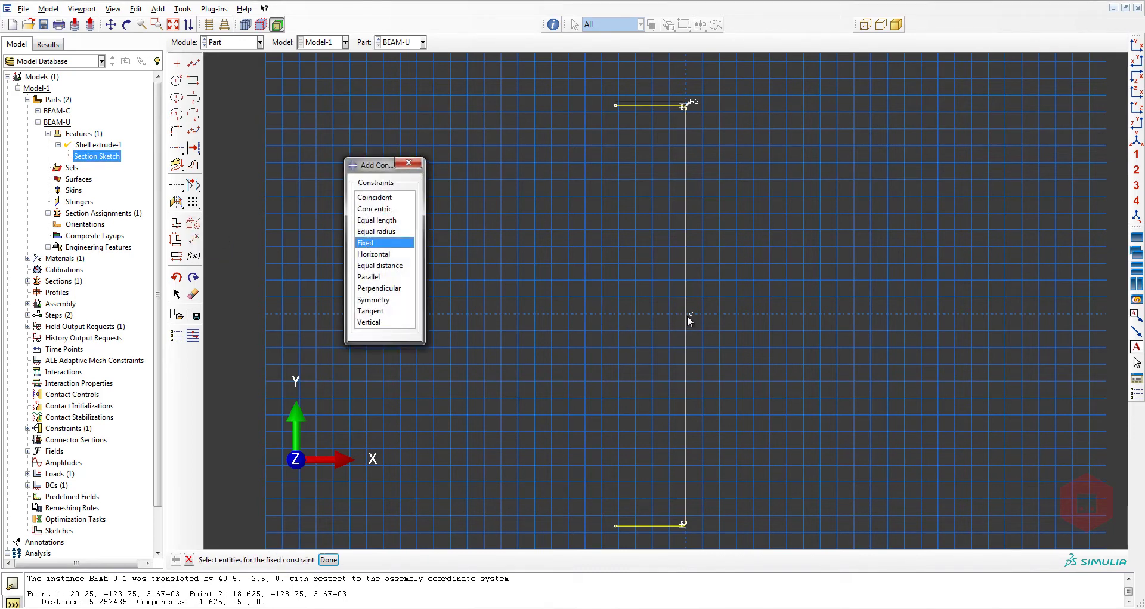
pyautogui.click(410, 162)
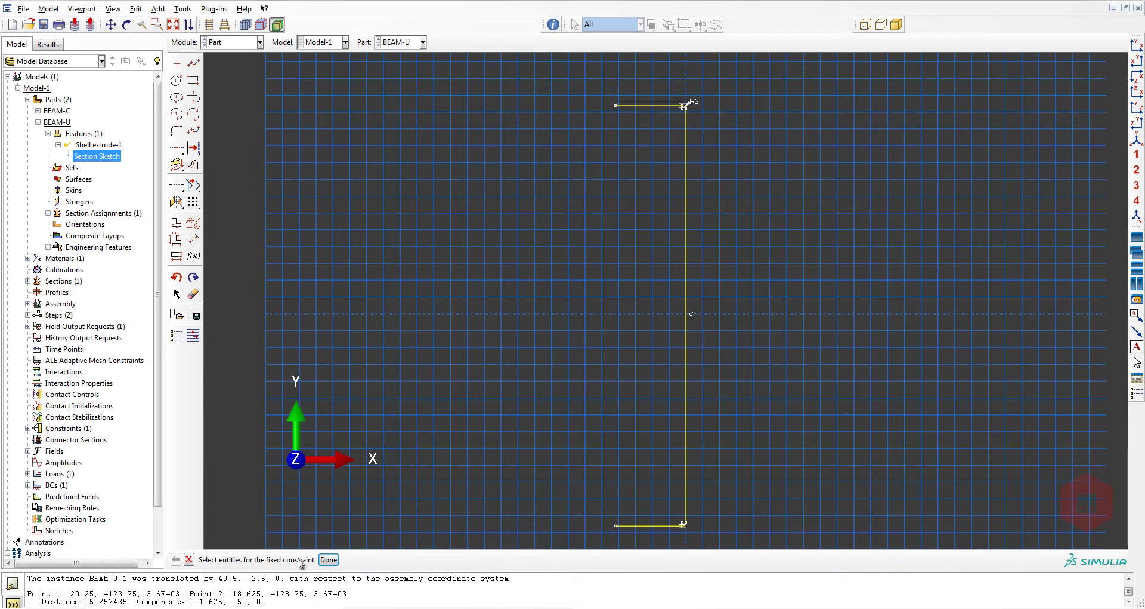
pyautogui.click(329, 559)
pyautogui.click(288, 559)
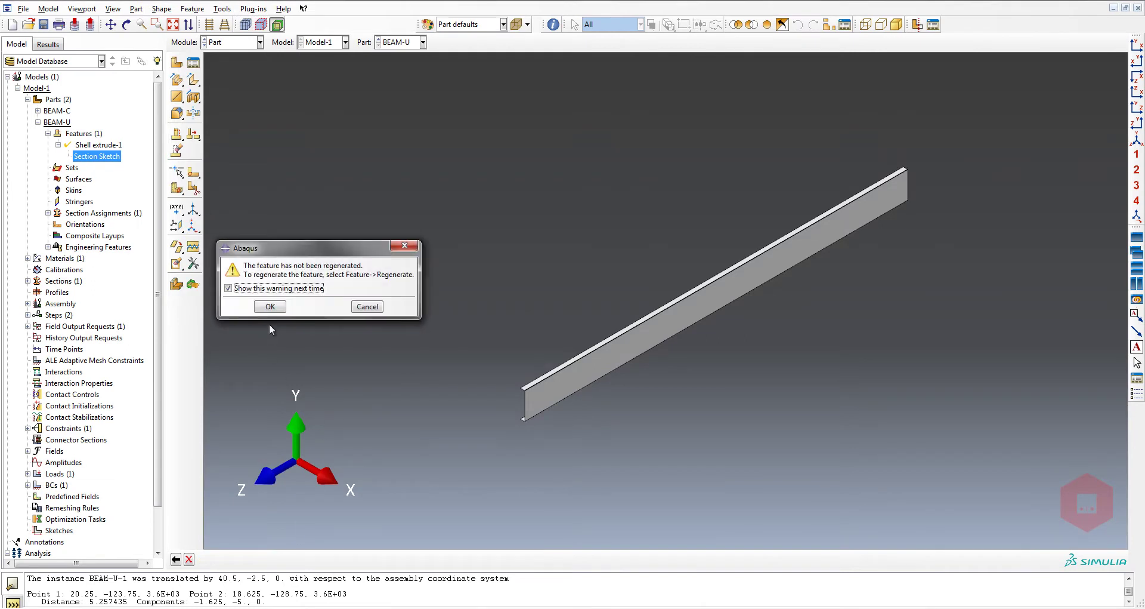
pyautogui.click(273, 305)
# - Regenerate the features of the BEAM-U part
pyautogui.rightClick(89, 136)
pyautogui.click(129, 157)
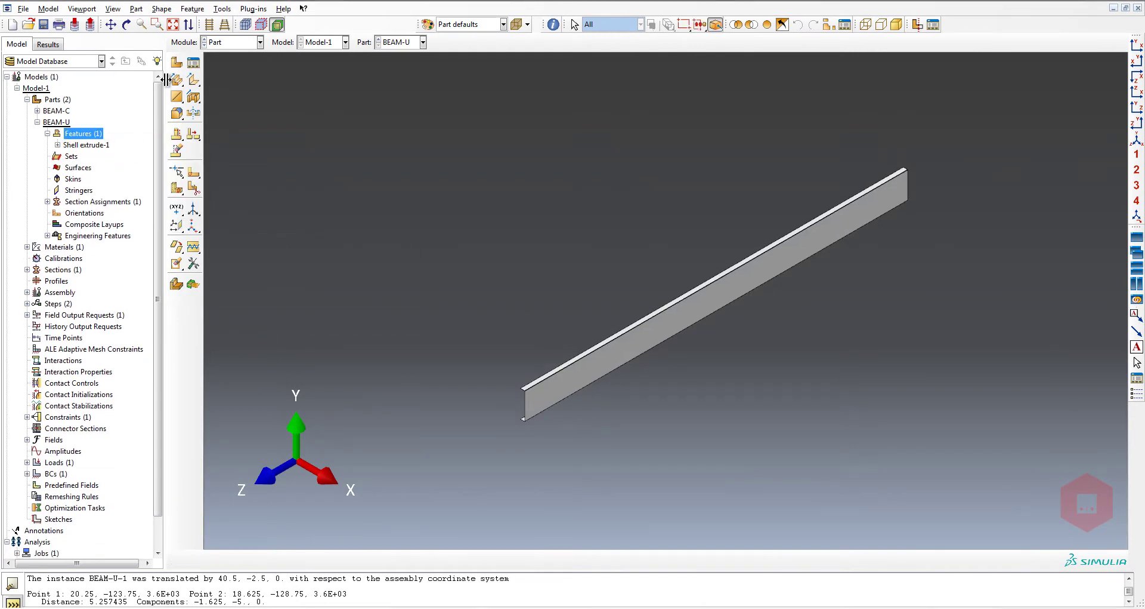
# - In the assembly, translate the BEAM-U instance from its upper flange's fillet end to the matching point on BEAM-C's upper flange
pyautogui.click(260, 42)
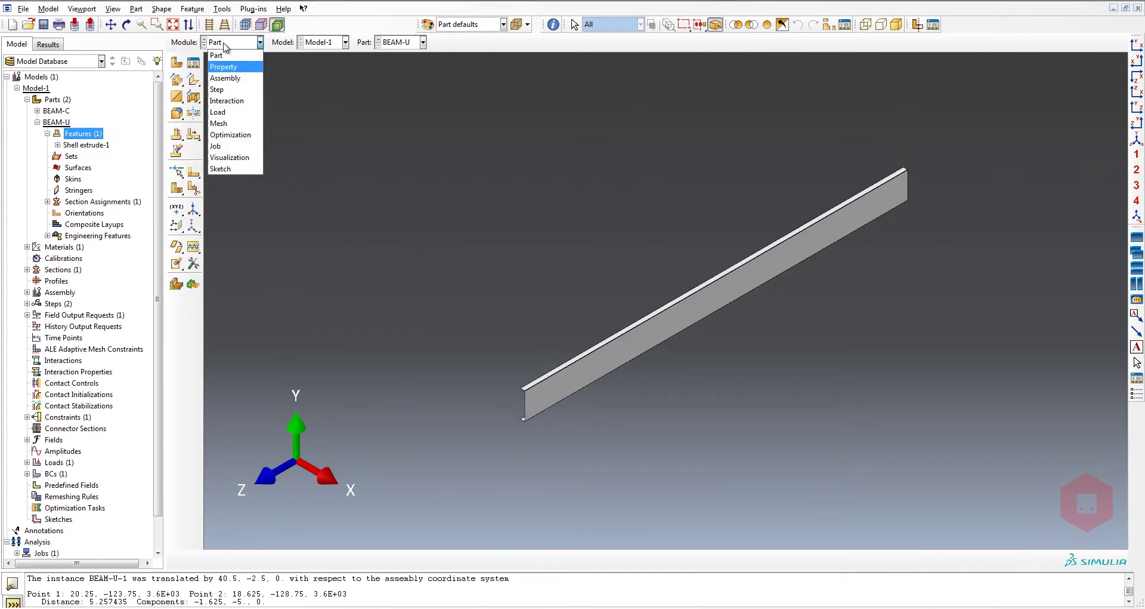
pyautogui.click(227, 78)
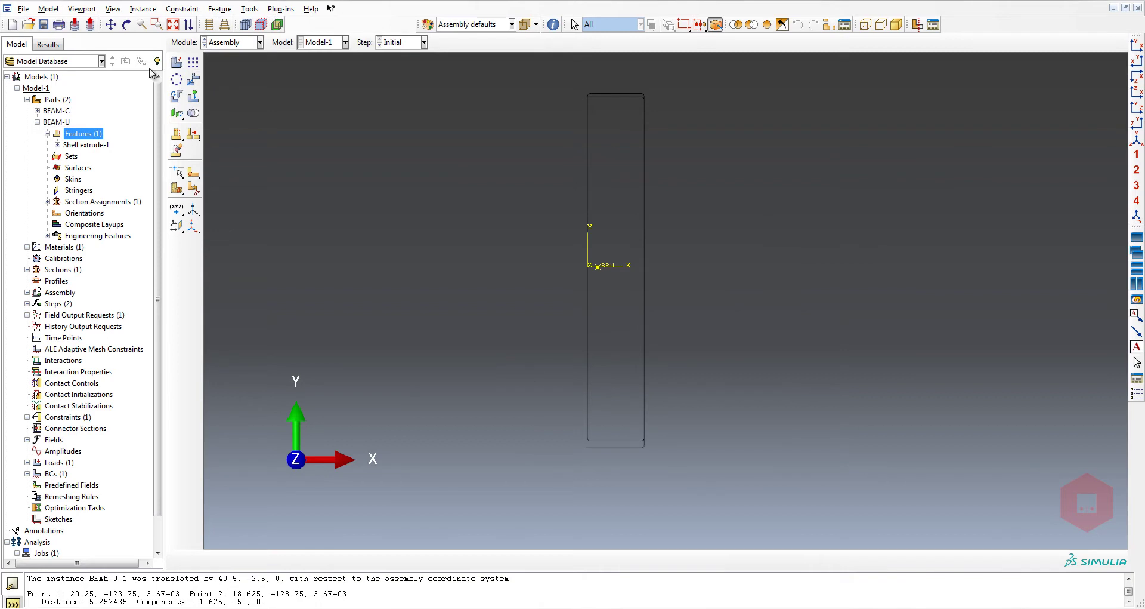
pyautogui.click(192, 78)
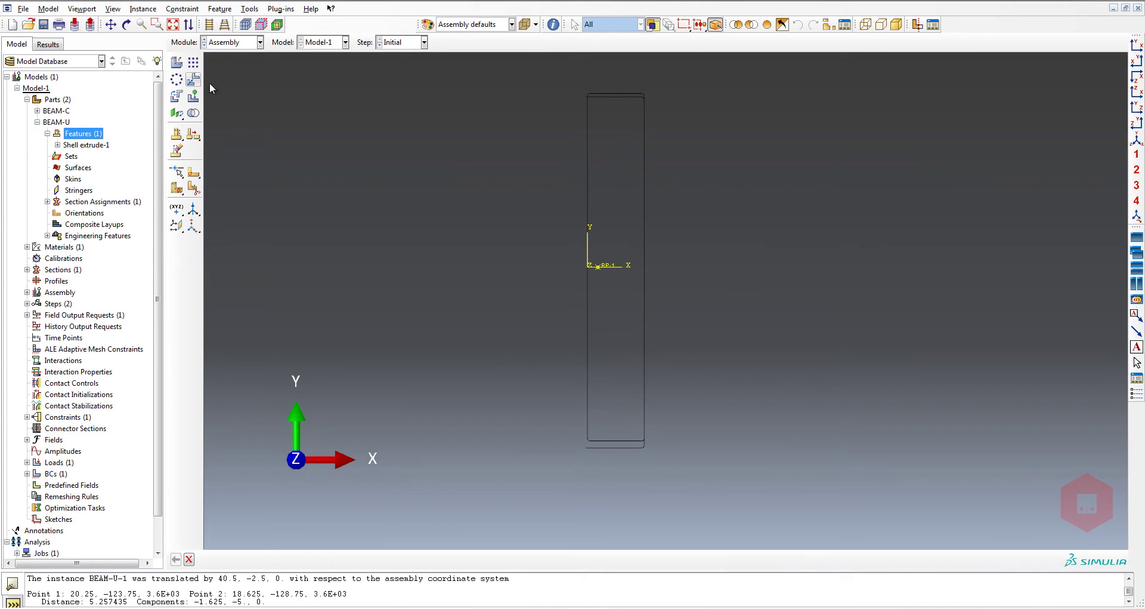
pyautogui.click(628, 97)
pyautogui.middleClick(628, 96)
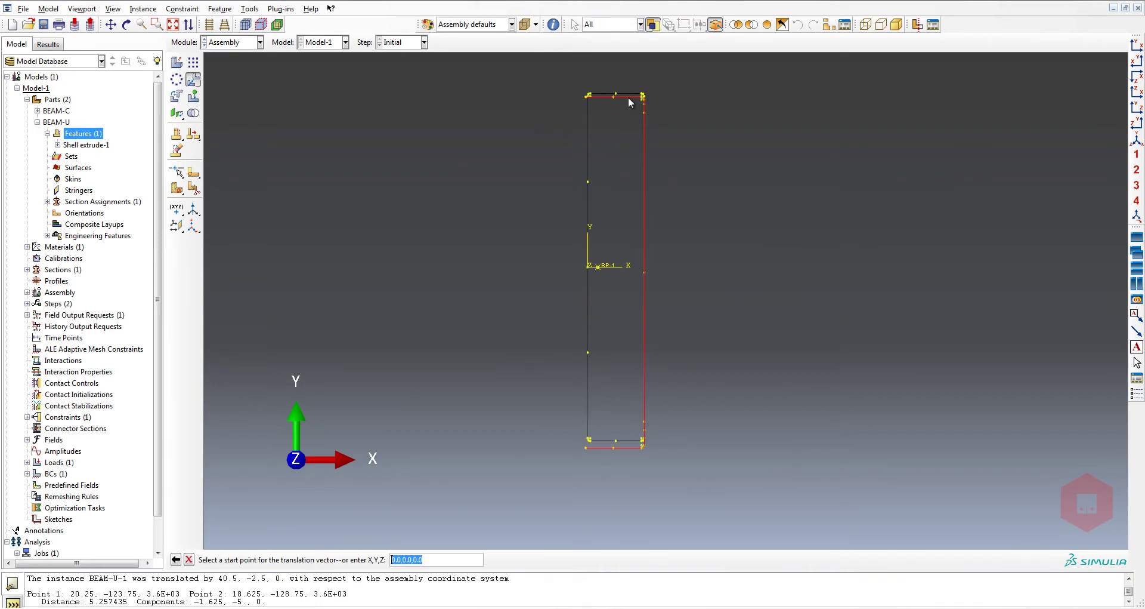
pyautogui.scroll(-5, 641, 95)
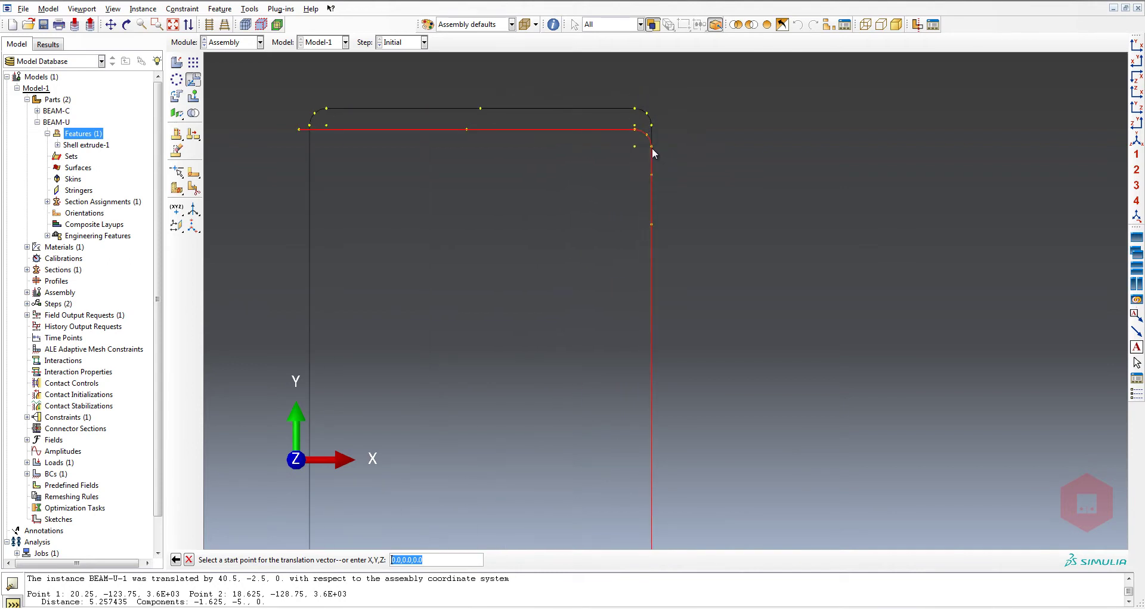
pyautogui.click(635, 130)
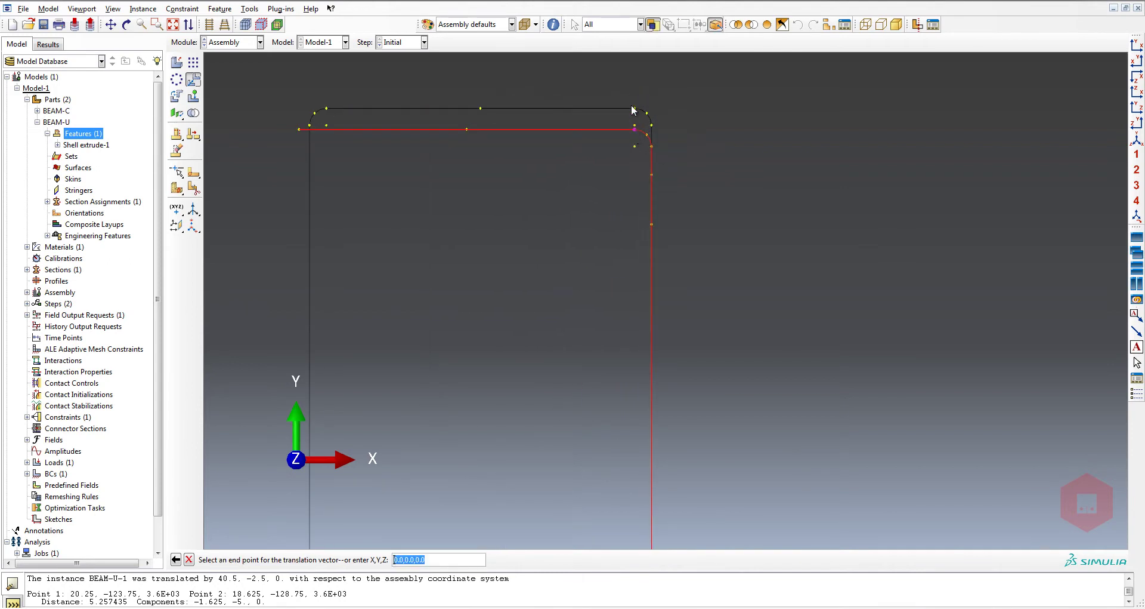
pyautogui.click(636, 110)
pyautogui.scroll(5, 653, 121)
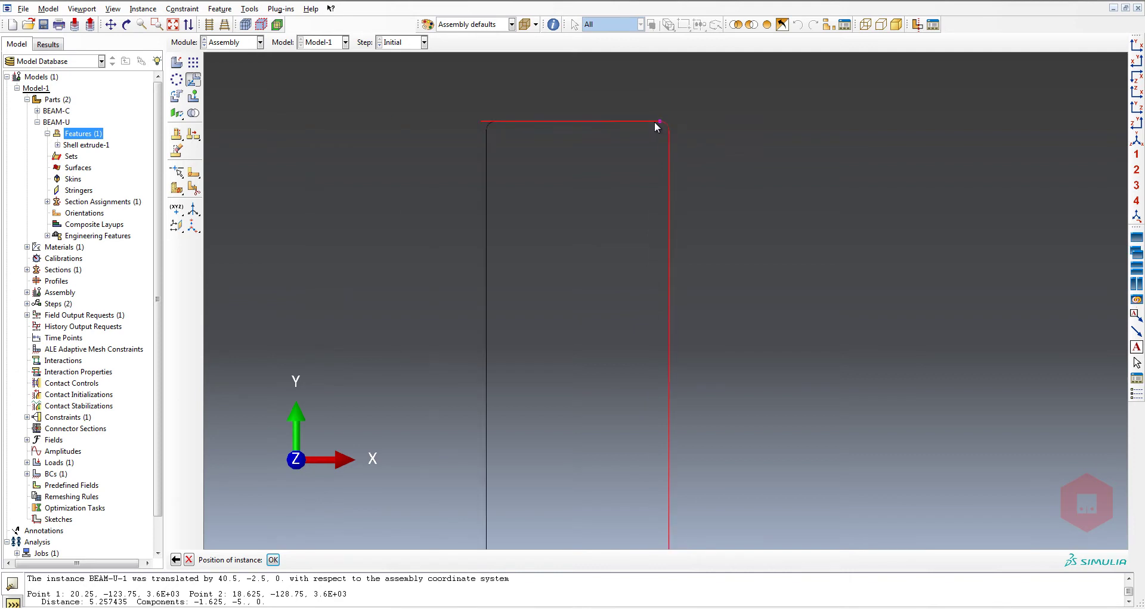
pyautogui.scroll(-5, 659, 471)
pyautogui.scroll(4, 570, 254)
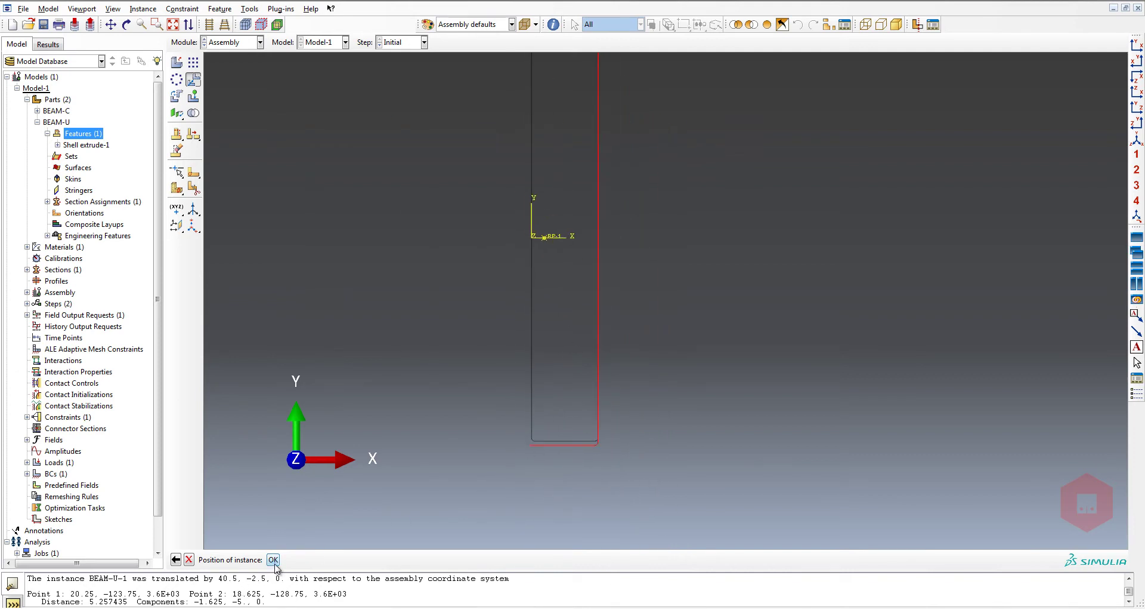
pyautogui.scroll(3, 650, 346)
pyautogui.scroll(-2, 654, 337)
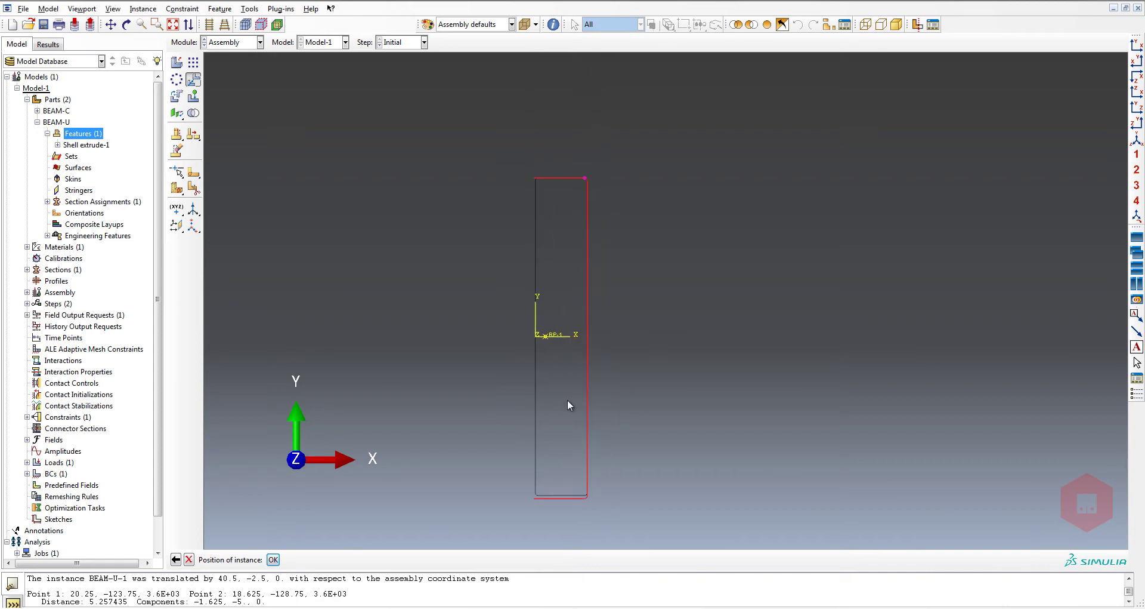
pyautogui.click(274, 560)
# - Measure the distance between the midpoints of BEAM-U's and BEAM-C's lower flanges
pyautogui.scroll(-3, 603, 500)
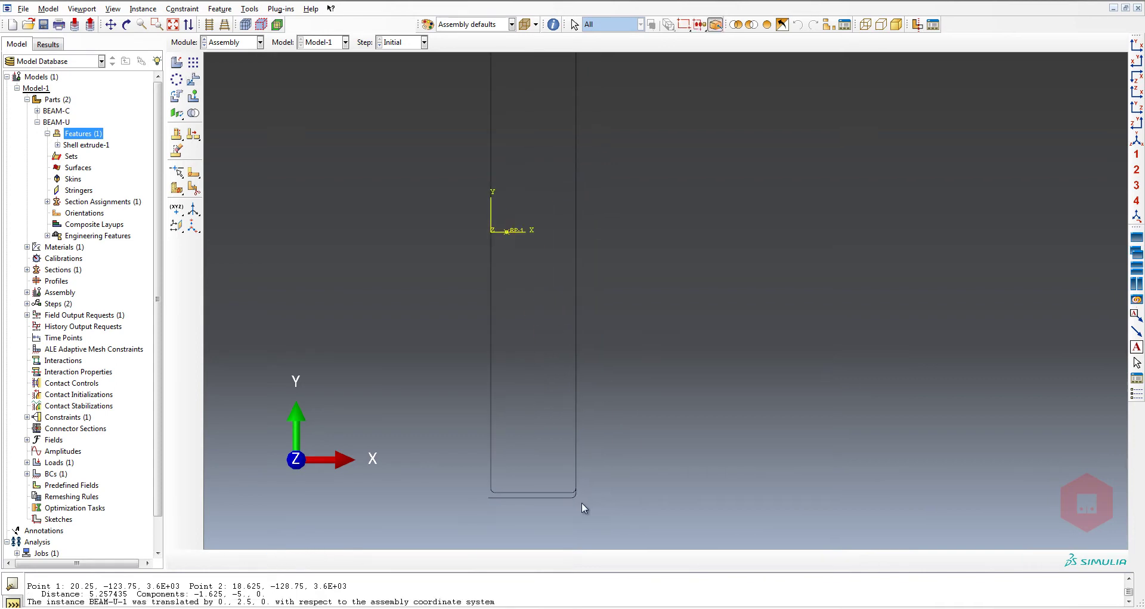
pyautogui.scroll(3, 576, 503)
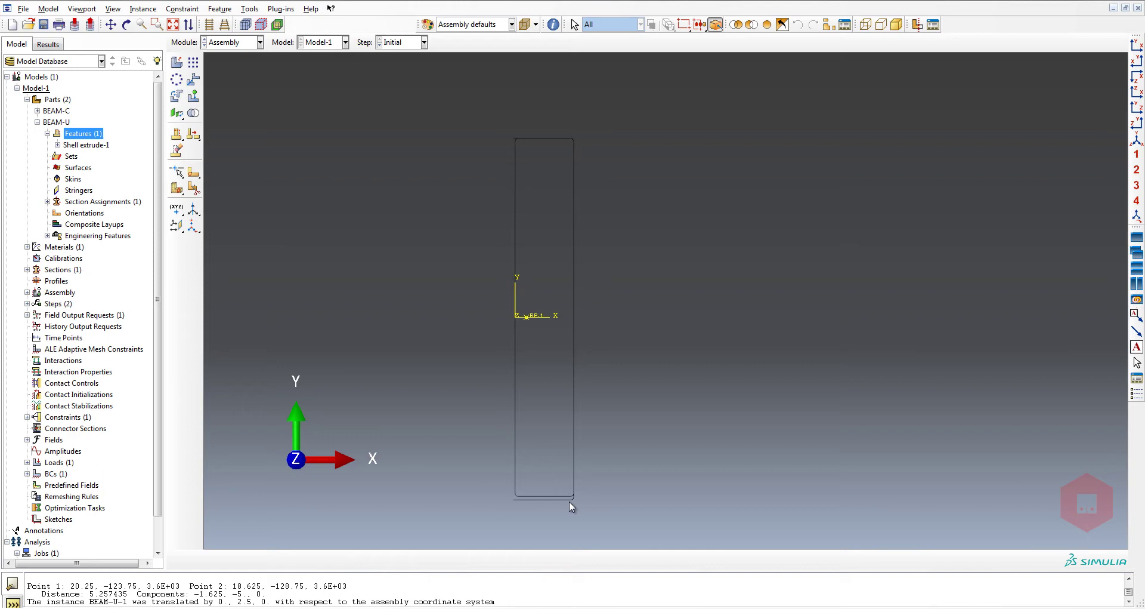
pyautogui.scroll(1, 719, 435)
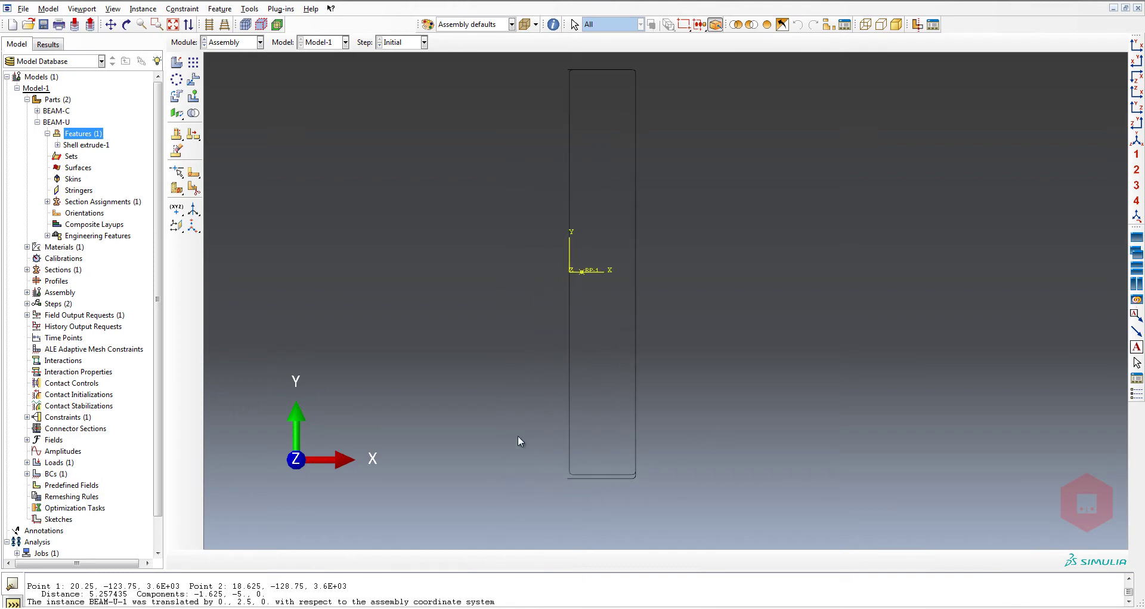
pyautogui.click(553, 24)
pyautogui.click(1031, 110)
pyautogui.scroll(3, 600, 478)
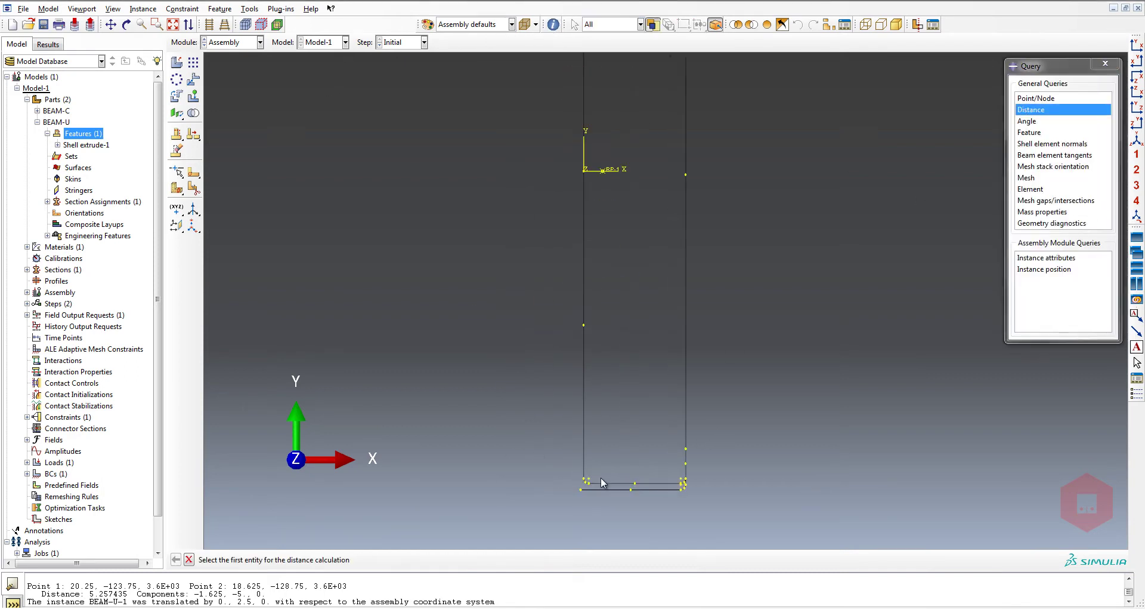
pyautogui.click(631, 489)
pyautogui.click(638, 478)
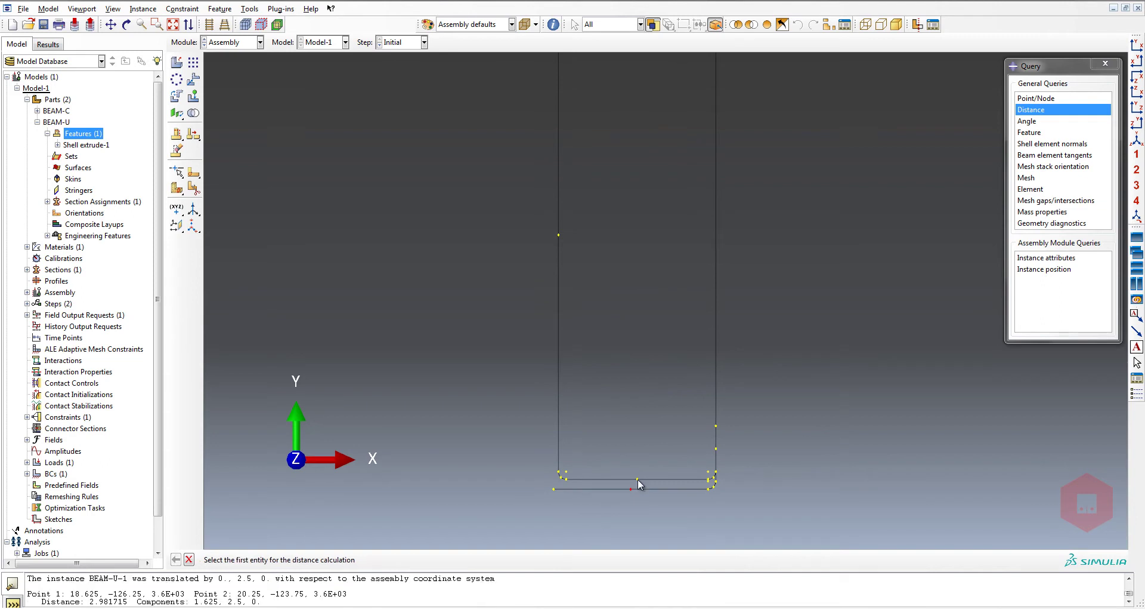
pyautogui.click(1105, 63)
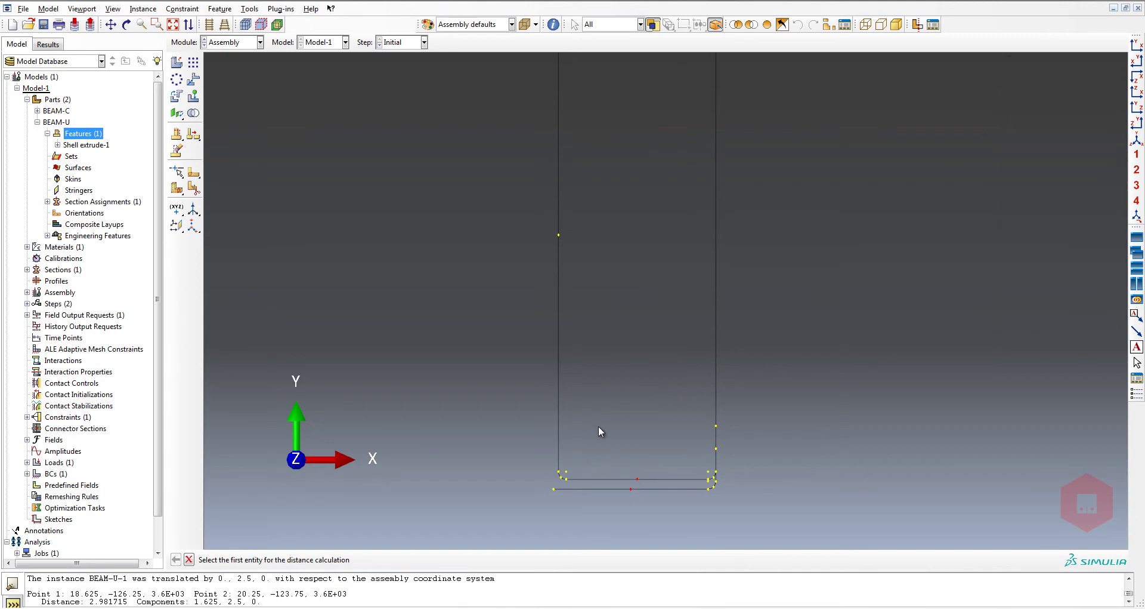
pyautogui.scroll(-3, 599, 424)
pyautogui.scroll(-2, 602, 534)
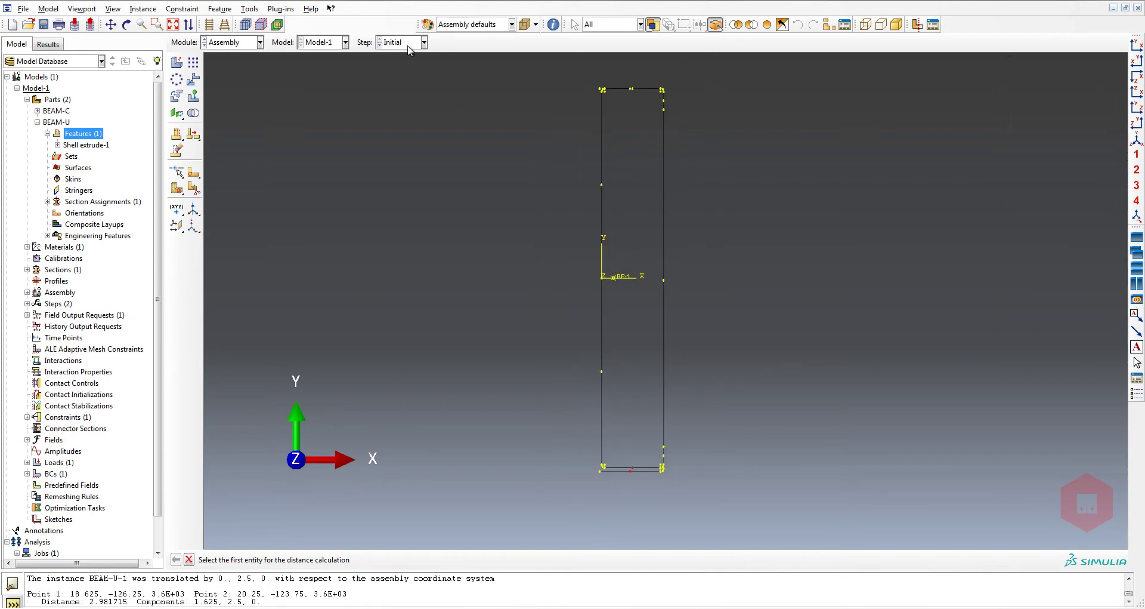
# - Reopen BEAM-U's section sketch and dimension the vertical distance between its upper and lower flanges as 247.5
pyautogui.click(240, 43)
pyautogui.click(238, 53)
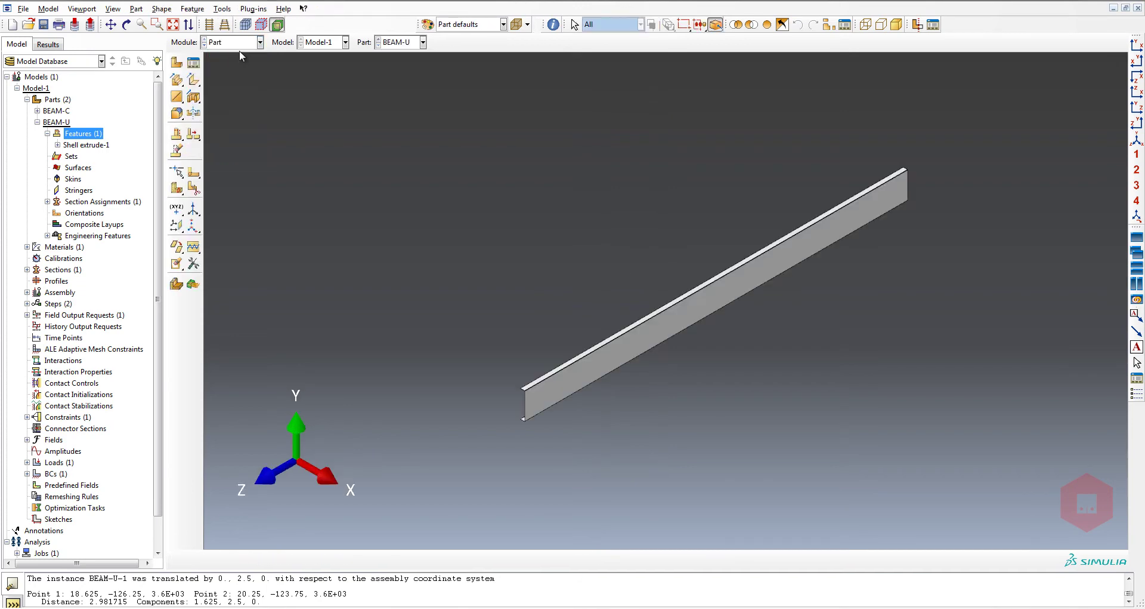
pyautogui.click(58, 144)
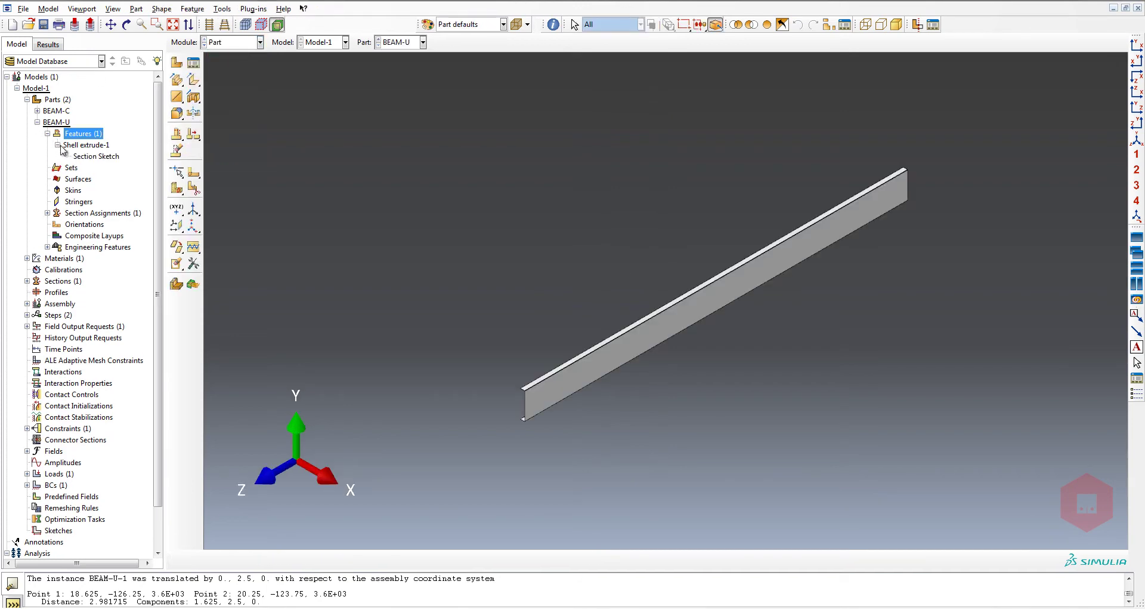
pyautogui.click(96, 156)
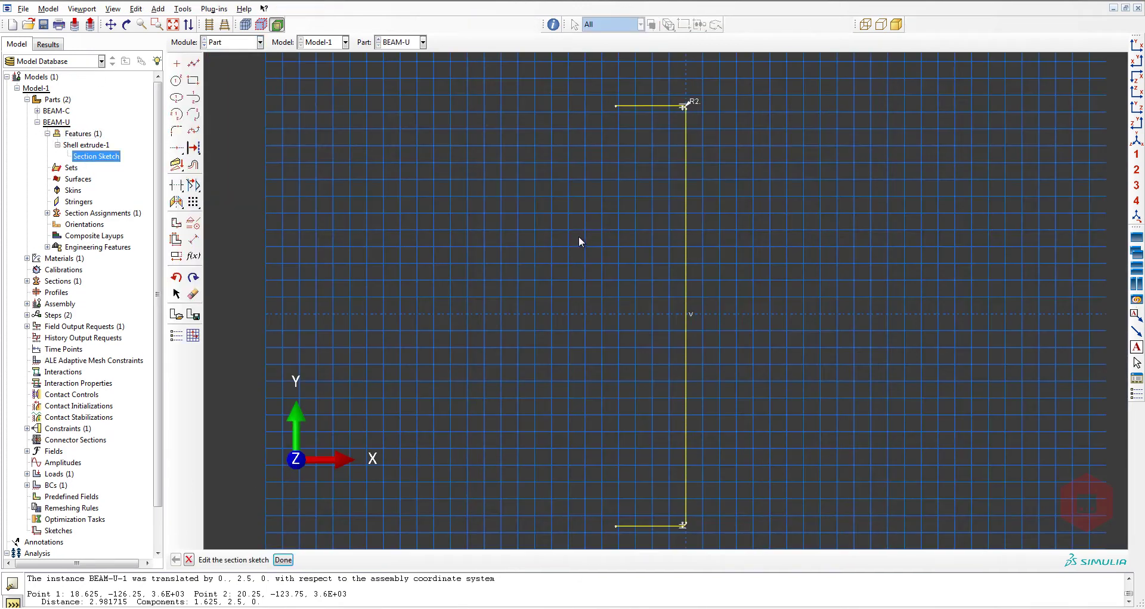
pyautogui.click(193, 240)
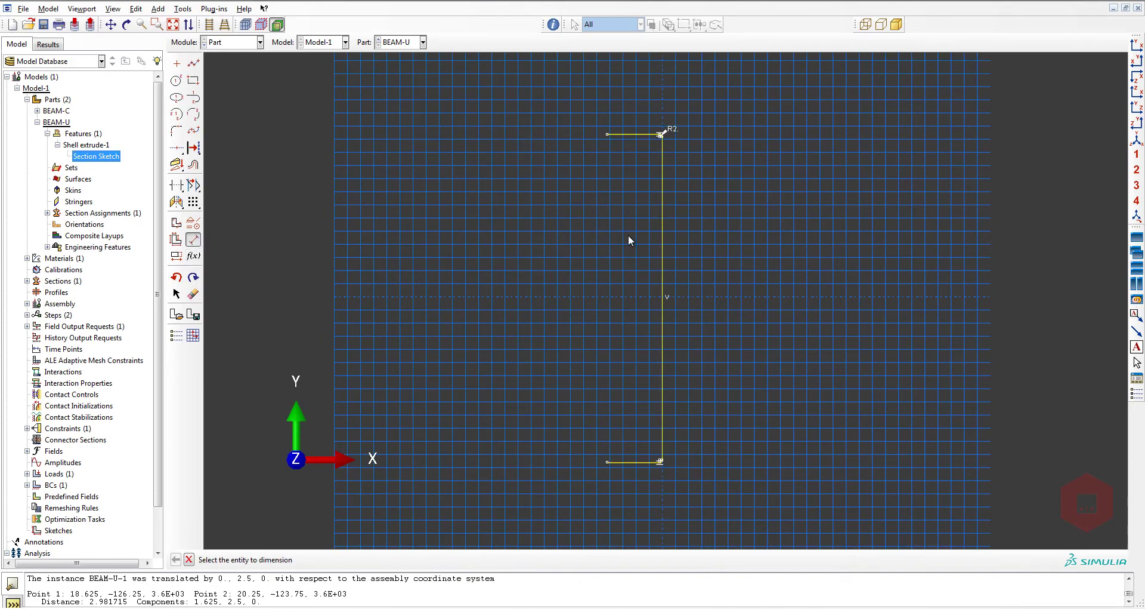
pyautogui.click(641, 133)
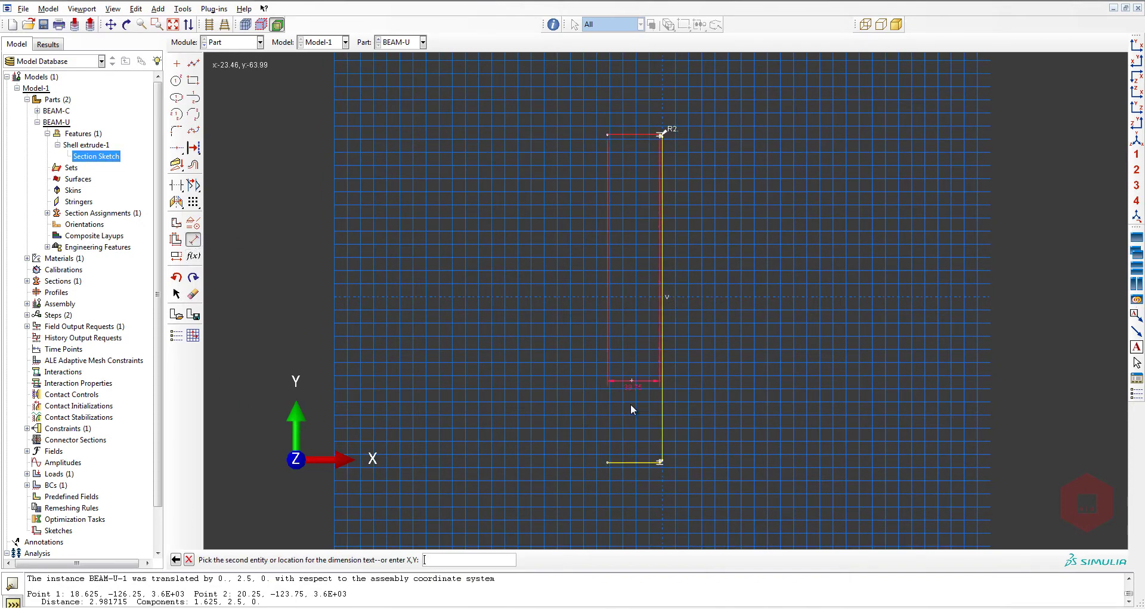
pyautogui.click(634, 462)
pyautogui.click(733, 307)
pyautogui.write('247.5')
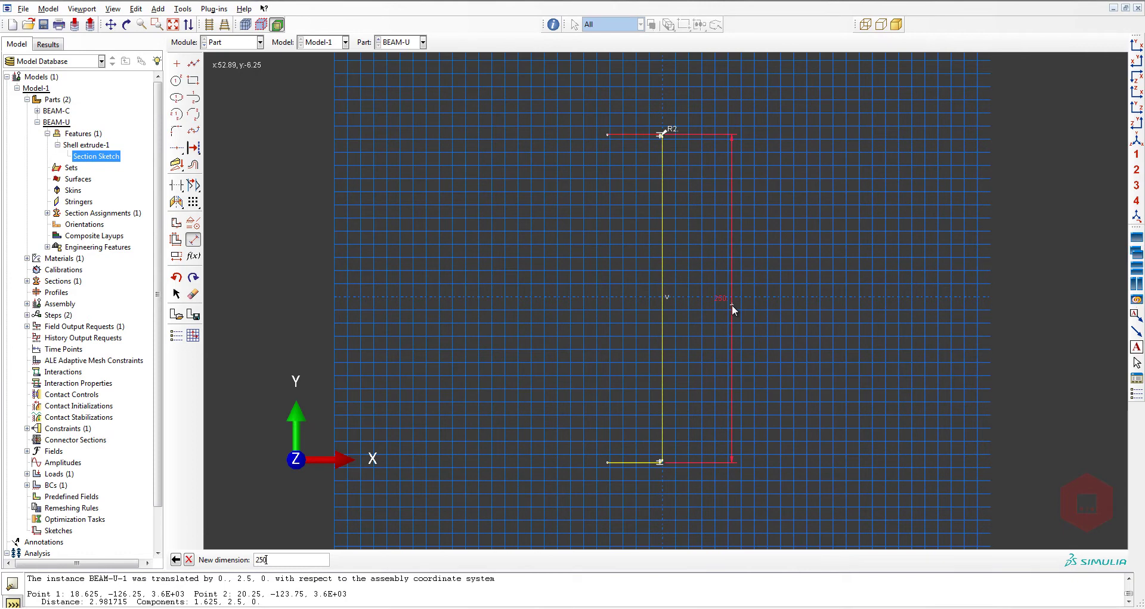
pyautogui.press('Return')
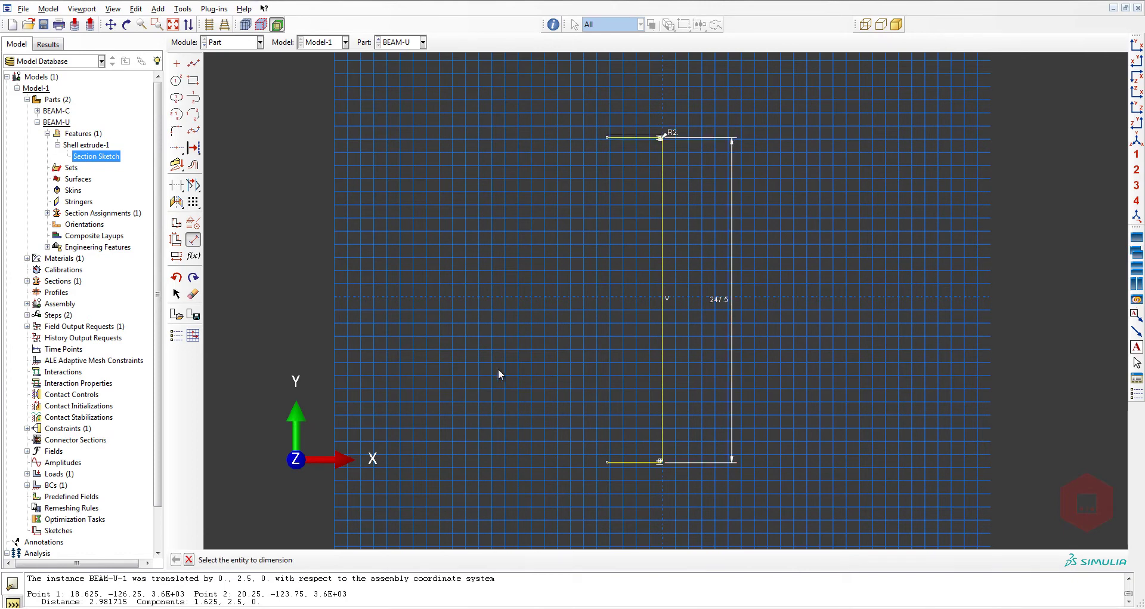
# - Add a horizontal construction line through the web's midpoint and move the whole section sketch from that midpoint to the sketch origin
pyautogui.click(177, 147)
pyautogui.click(665, 297)
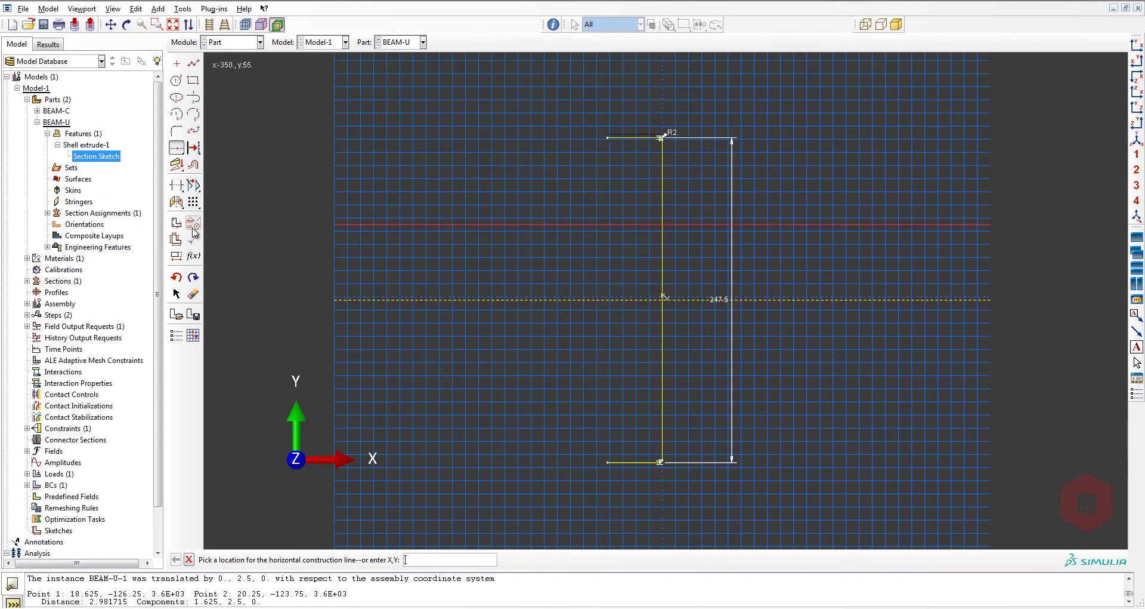
pyautogui.moveTo(186, 203)
pyautogui.mouseDown()
pyautogui.moveTo(227, 206)
pyautogui.moveTo(206, 210)
pyautogui.mouseUp()
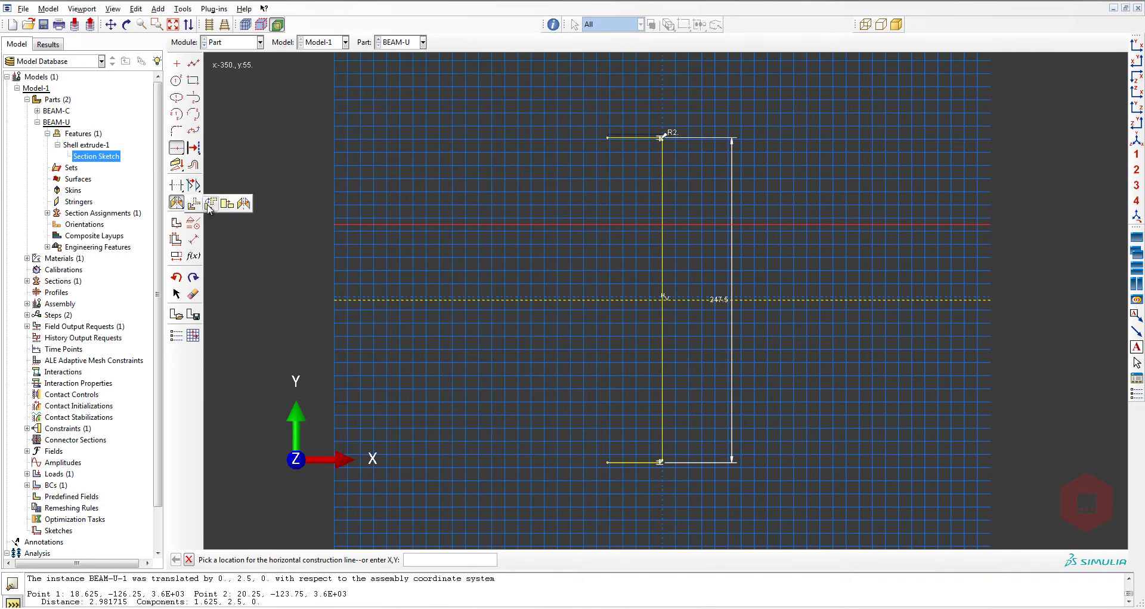
pyautogui.click(210, 204)
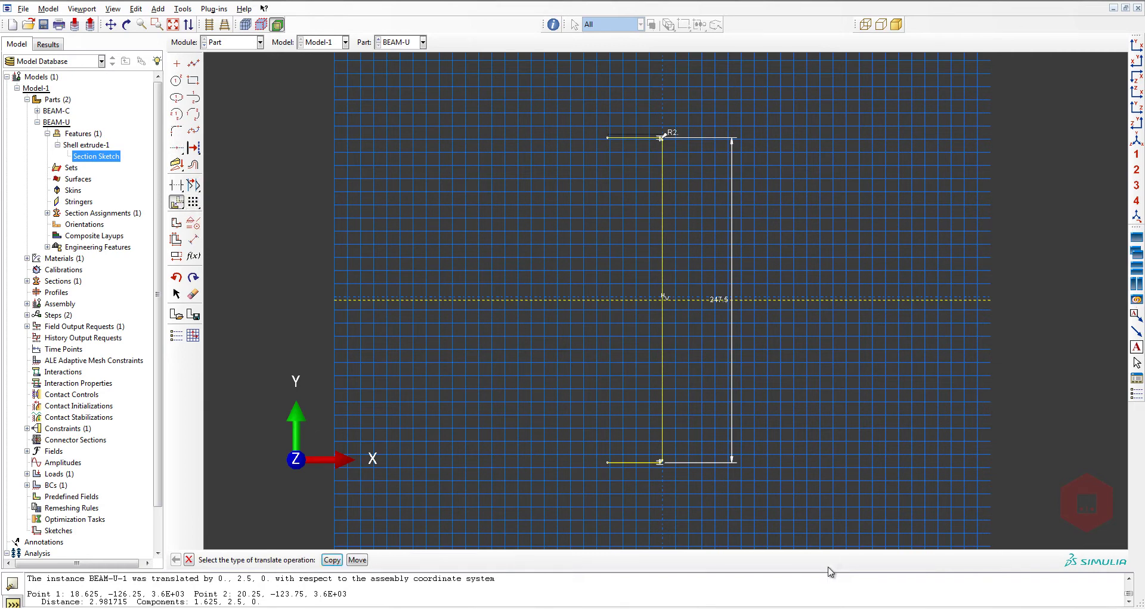
pyautogui.click(333, 559)
pyautogui.moveTo(547, 102)
pyautogui.mouseDown()
pyautogui.moveTo(713, 332)
pyautogui.moveTo(836, 546)
pyautogui.mouseUp()
pyautogui.middleClick(664, 374)
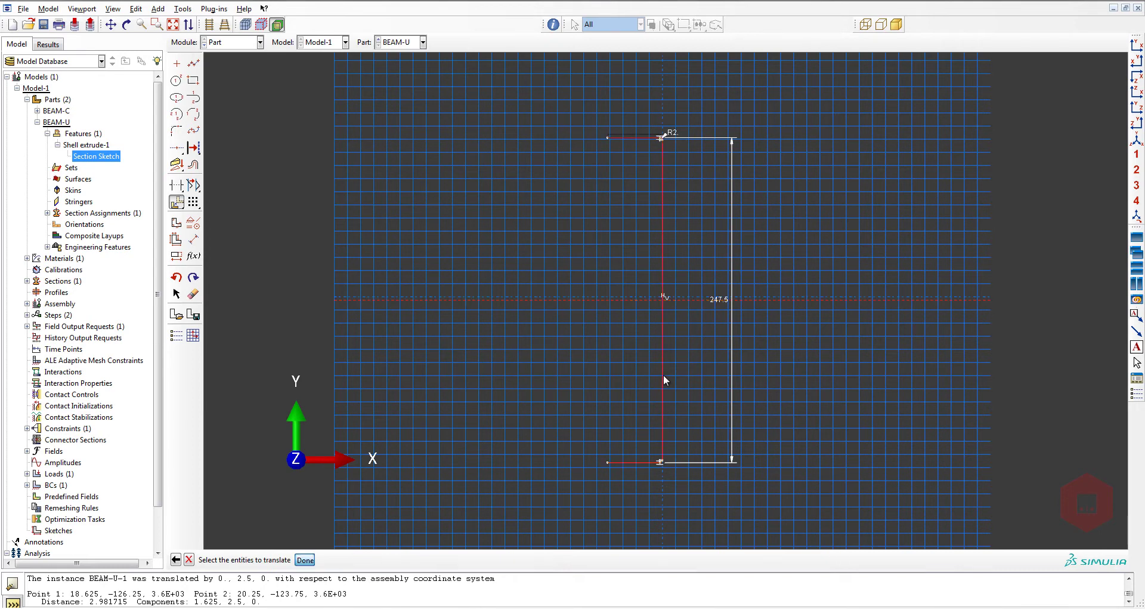
pyautogui.click(665, 302)
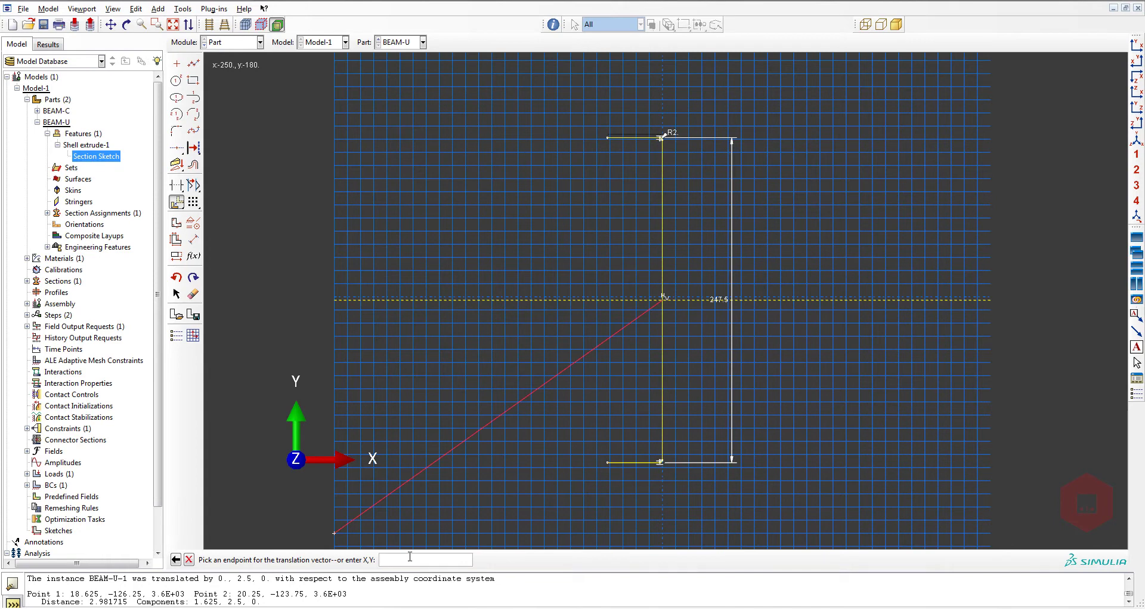
pyautogui.press('Return')
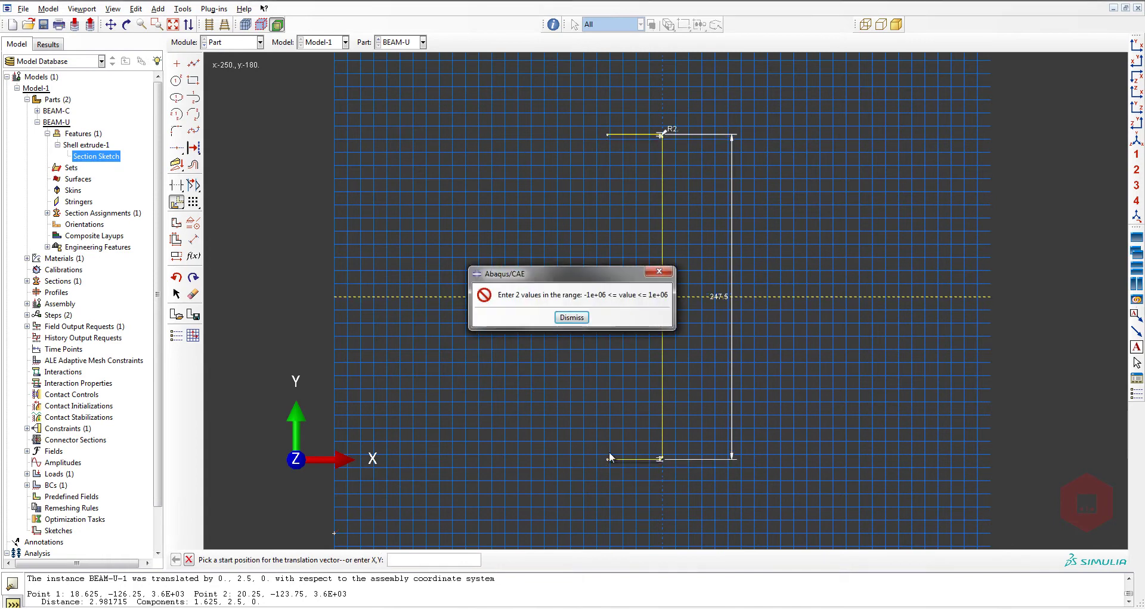
pyautogui.click(581, 318)
pyautogui.click(188, 559)
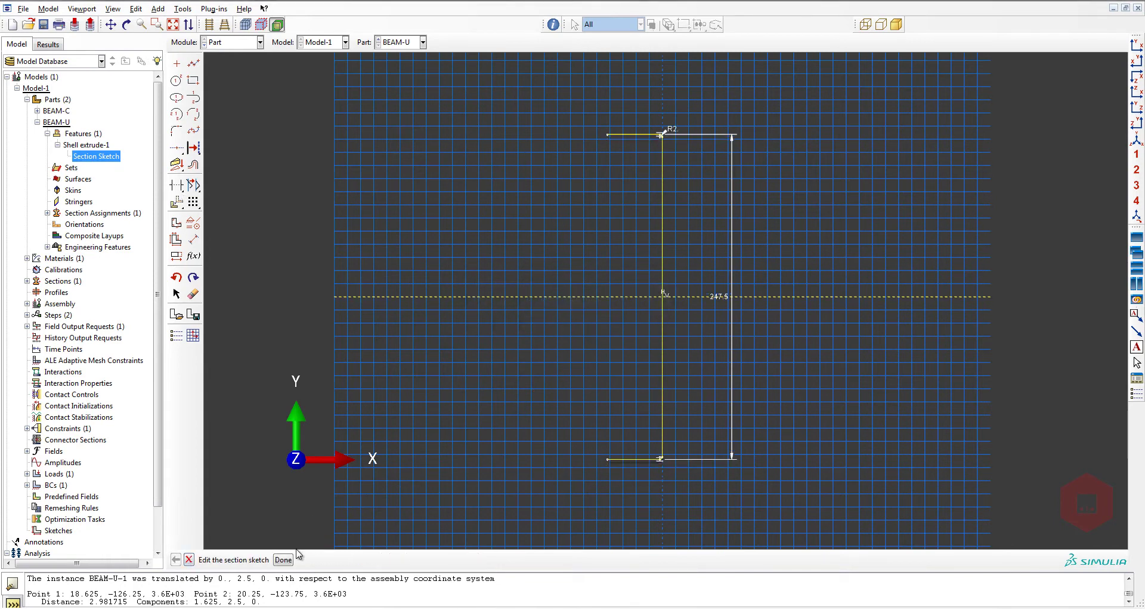
# - Finish BEAM-U's section sketch and regenerate the part's features
pyautogui.click(284, 559)
pyautogui.click(270, 307)
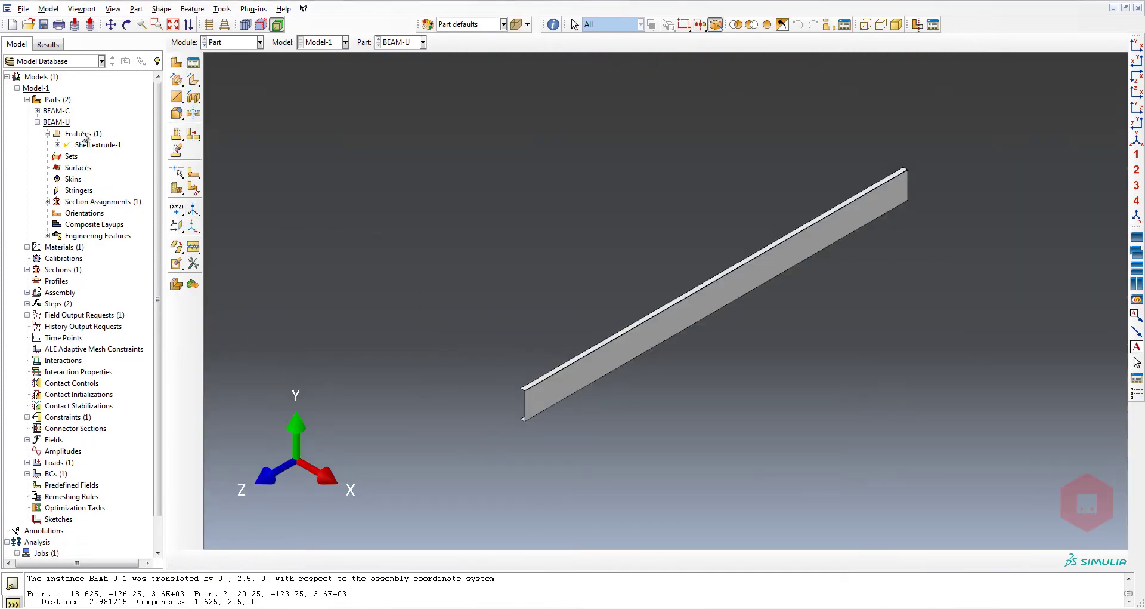
pyautogui.rightClick(83, 133)
pyautogui.press('Escape')
# - Return to the assembly and examine how the BEAM-U and BEAM-C flanges align at the lower and upper ends, finishing in the XY view
pyautogui.click(232, 42)
pyautogui.click(221, 77)
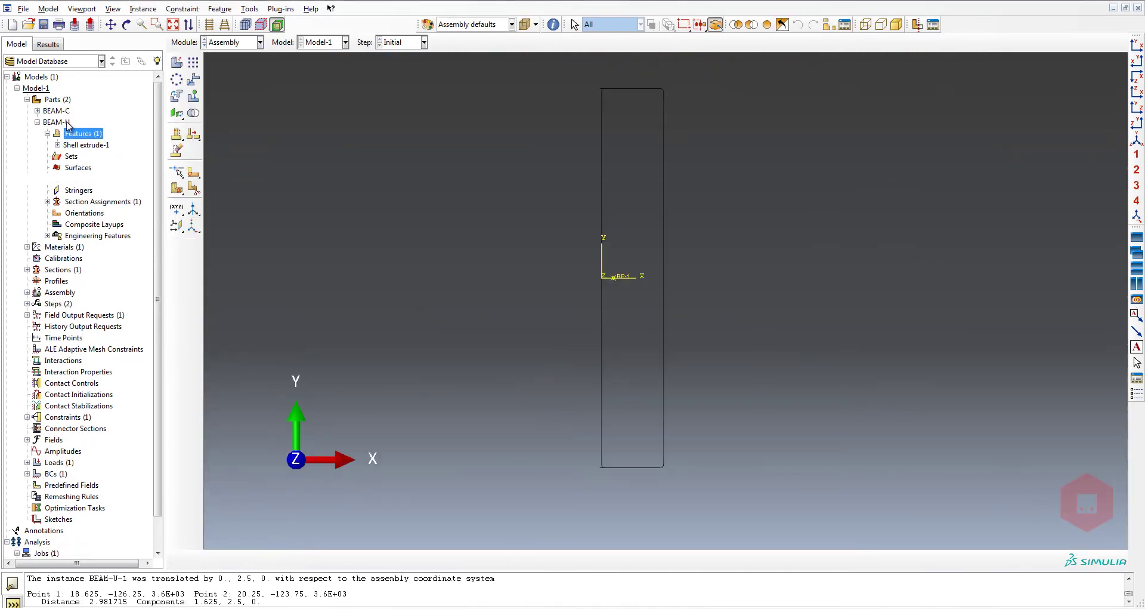
pyautogui.keyDown('ctrl'); pyautogui.keyDown('alt'); pyautogui.moveTo(291, 203); pyautogui.dragTo(619, 473); pyautogui.keyUp('alt'); pyautogui.keyUp('ctrl')
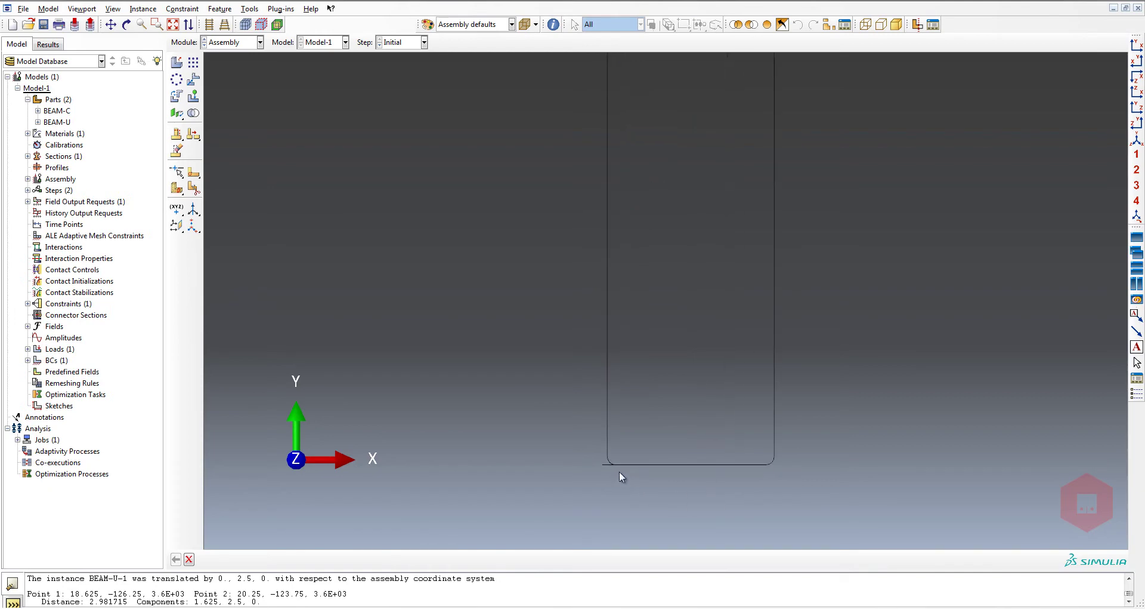
pyautogui.keyDown('ctrl'); pyautogui.keyDown('alt'); pyautogui.moveTo(739, 396); pyautogui.dragTo(734, 298); pyautogui.keyUp('alt'); pyautogui.keyUp('ctrl')
pyautogui.keyDown('ctrl'); pyautogui.keyDown('alt'); pyautogui.moveTo(748, 116); pyautogui.dragTo(711, 152); pyautogui.keyUp('alt'); pyautogui.keyUp('ctrl')
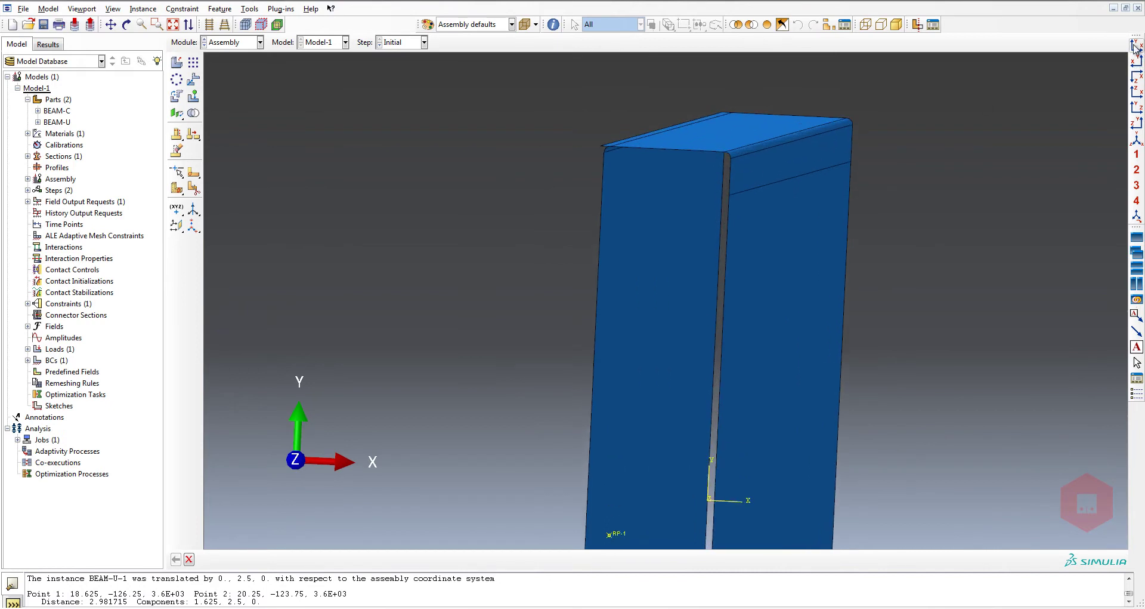
pyautogui.click(1137, 46)
pyautogui.scroll(-1, 625, 301)
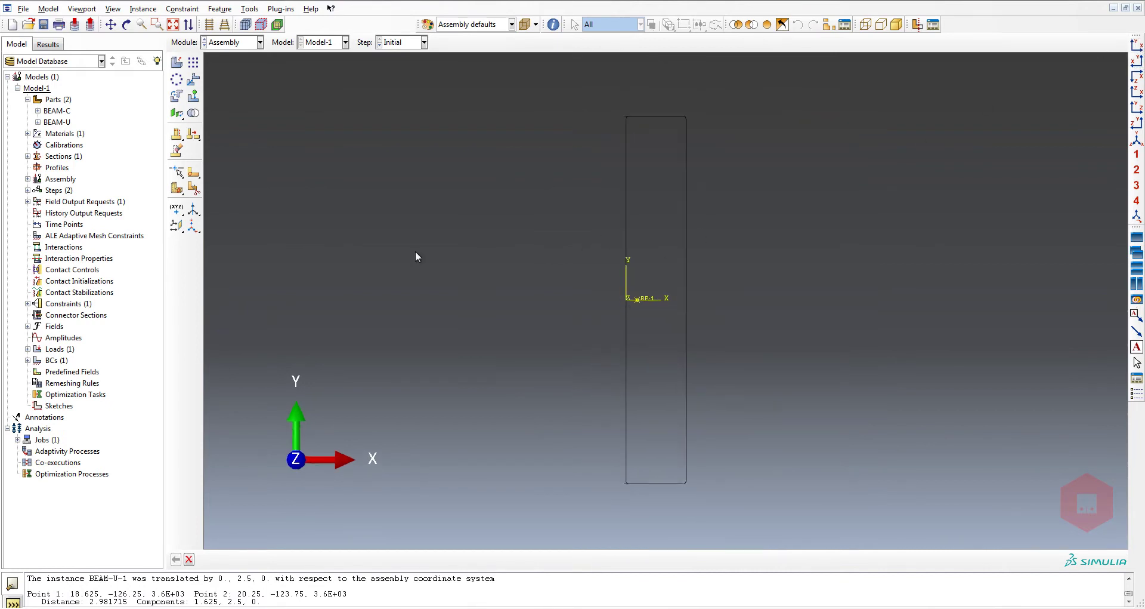
# - Switch to the Interaction module and review the existing MPC Beam constraint at the beam end in the constraint manager
pyautogui.click(241, 46)
pyautogui.click(240, 92)
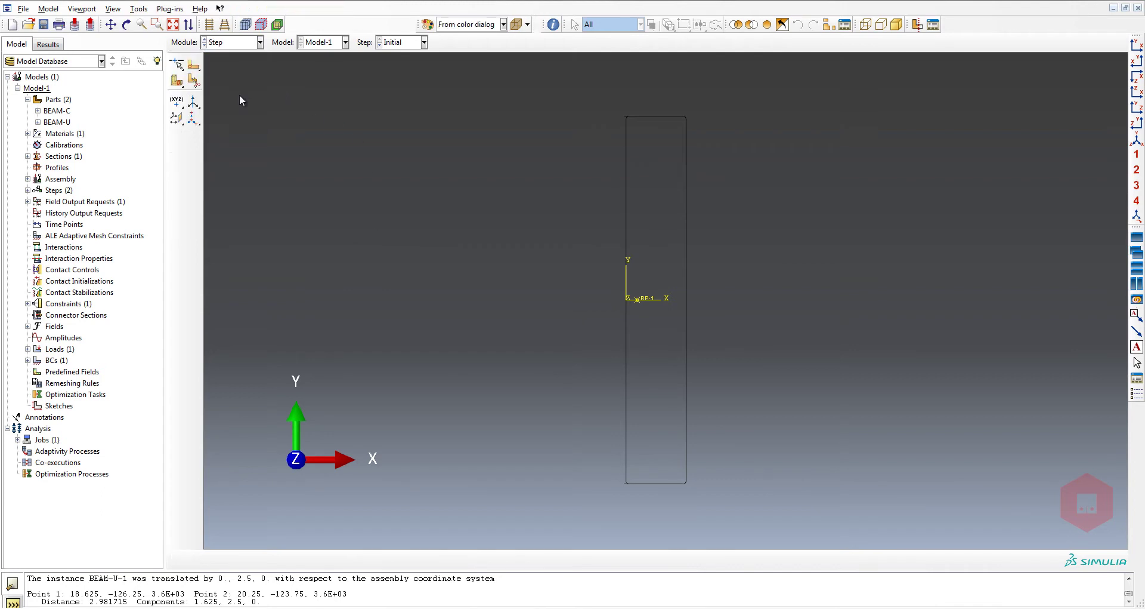
pyautogui.click(236, 47)
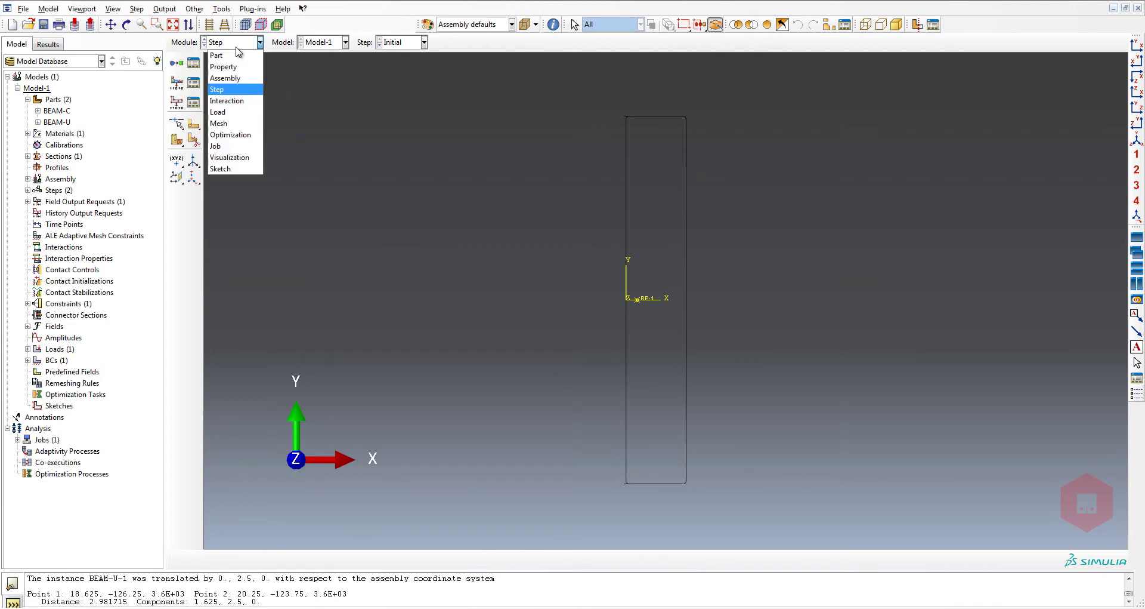
pyautogui.click(230, 101)
pyautogui.keyDown('ctrl'); pyautogui.keyDown('alt'); pyautogui.moveTo(782, 307); pyautogui.dragTo(274, 188); pyautogui.keyUp('alt'); pyautogui.keyUp('ctrl')
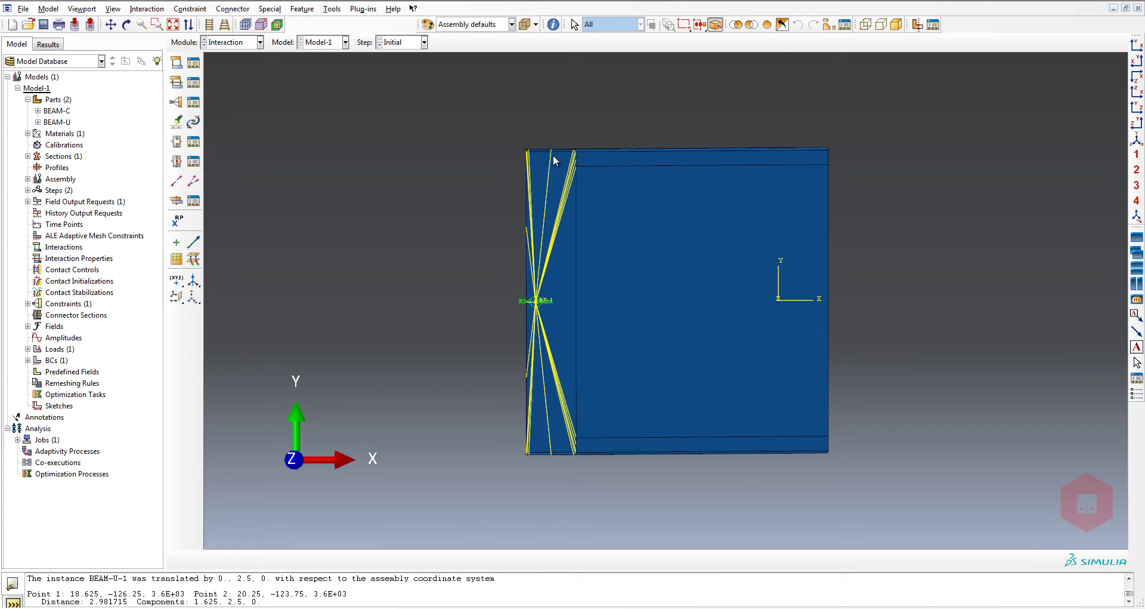
pyautogui.scroll(3, 555, 149)
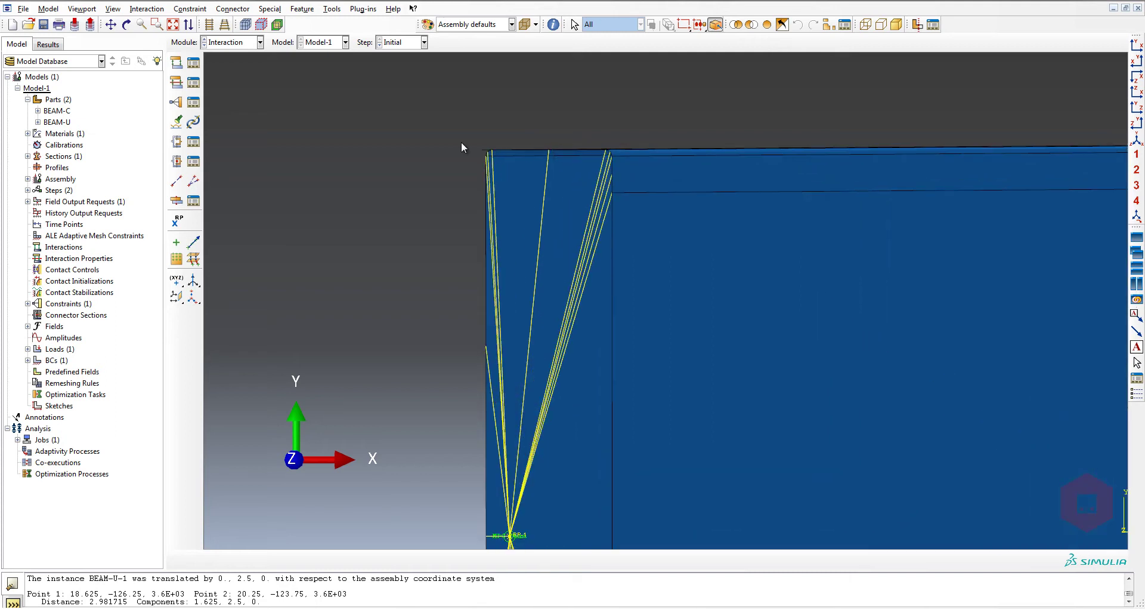
pyautogui.click(193, 102)
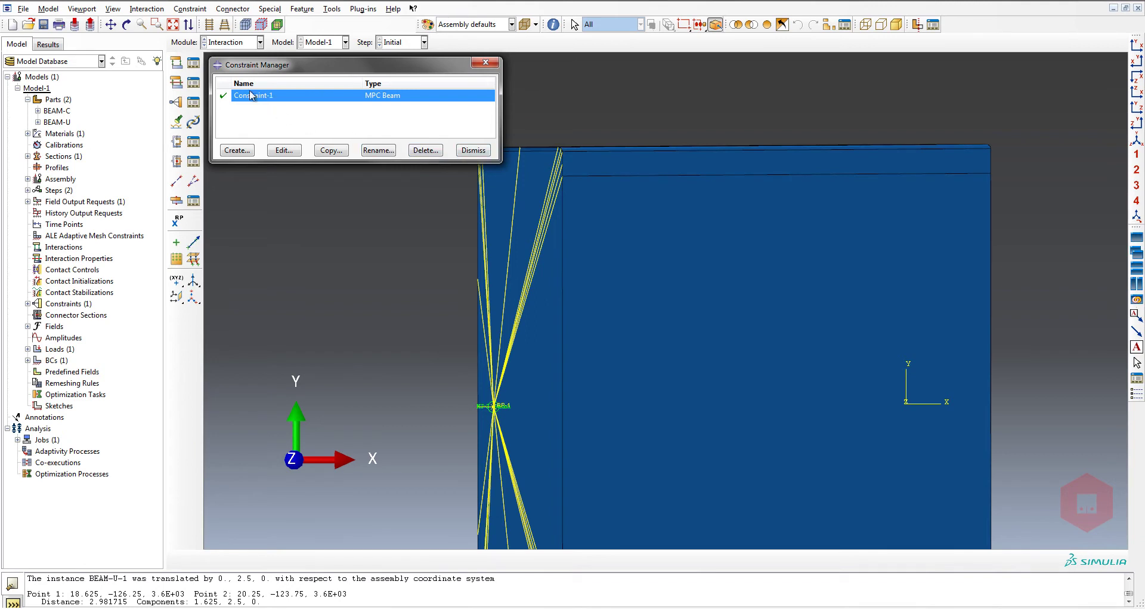
# - Set a rotation center on the beams and examine the near end of the assembly in an oblique view
pyautogui.keyDown('ctrl'); pyautogui.keyDown('alt'); pyautogui.moveTo(549, 137); pyautogui.dragTo(572, 190); pyautogui.keyUp('alt'); pyautogui.keyUp('ctrl')
pyautogui.rightClick(648, 238)
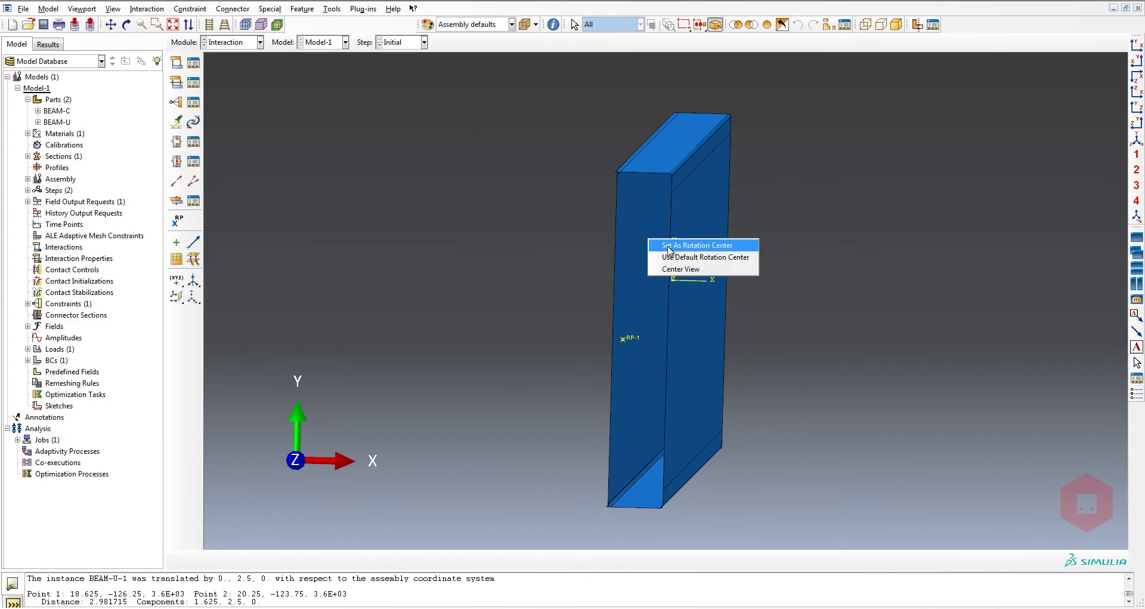
pyautogui.click(669, 245)
pyautogui.moveTo(668, 251); pyautogui.dragTo(762, 242)
pyautogui.moveTo(683, 260); pyautogui.dragTo(683, 273)
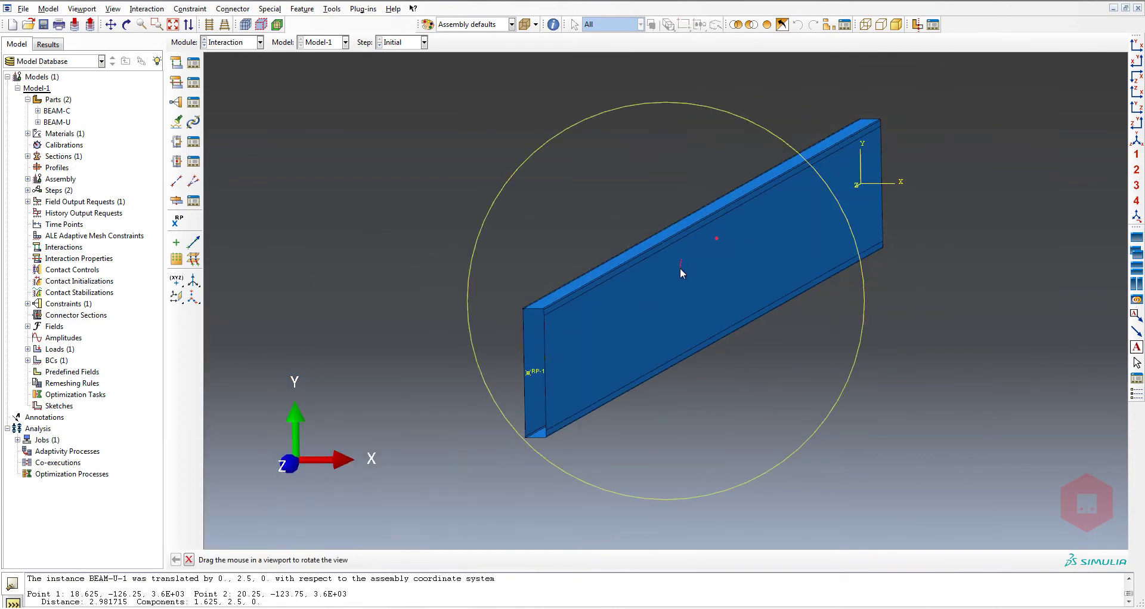
pyautogui.scroll(8, 545, 256)
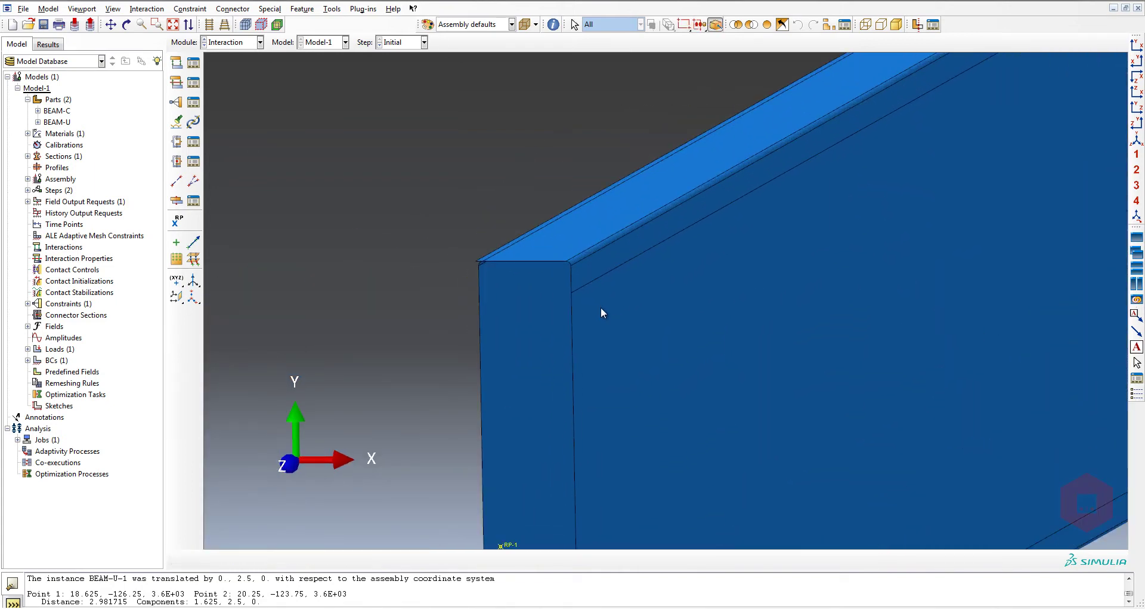
# - Switch to the Mesh module and pick BEAM-U's web face for assigning mesh controls
pyautogui.click(232, 41)
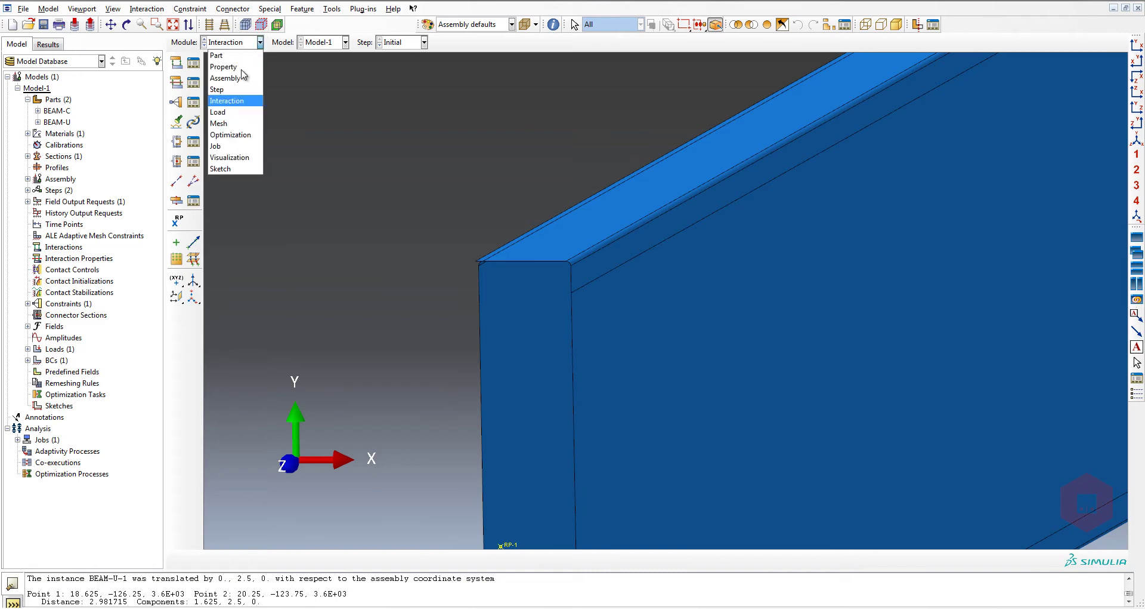
pyautogui.click(227, 126)
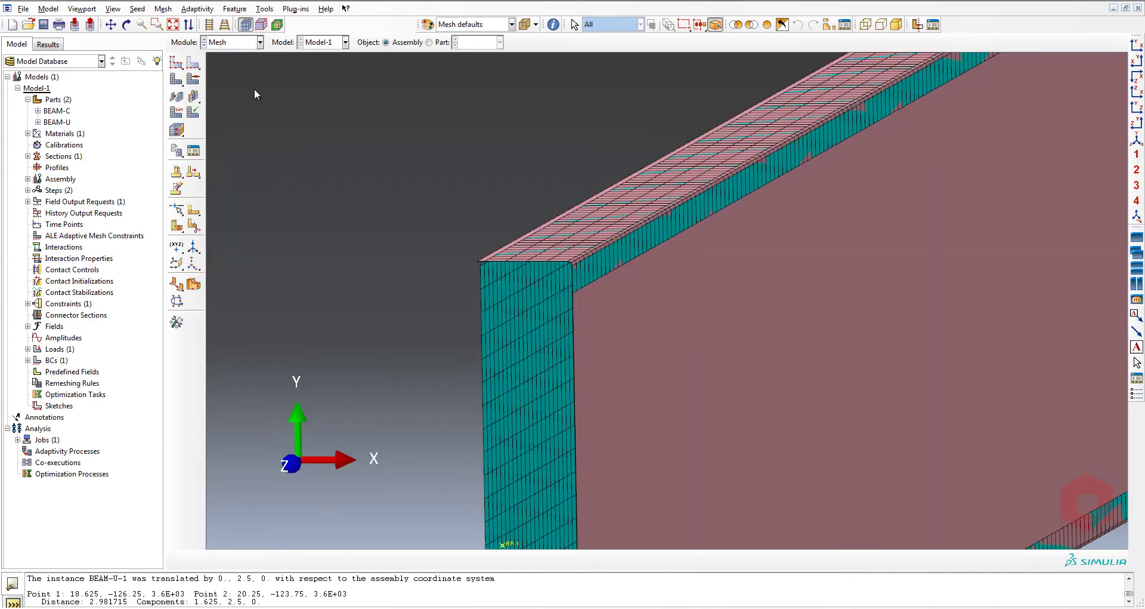
pyautogui.click(193, 78)
pyautogui.click(676, 391)
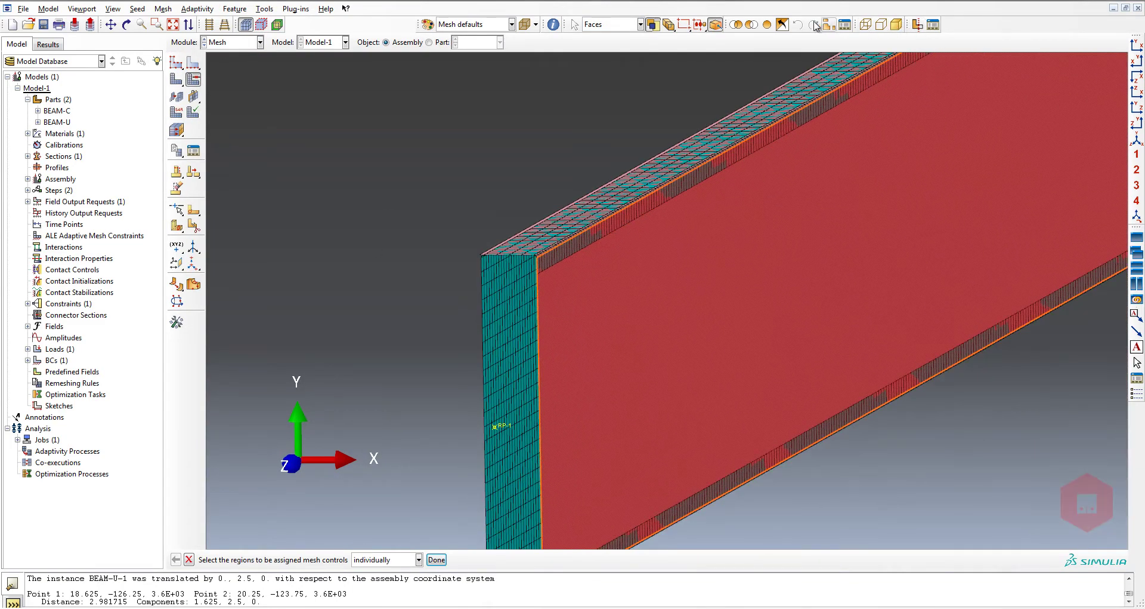
# - Use a display group on part instances to show only BEAM-U-1 in the viewport
pyautogui.click(917, 25)
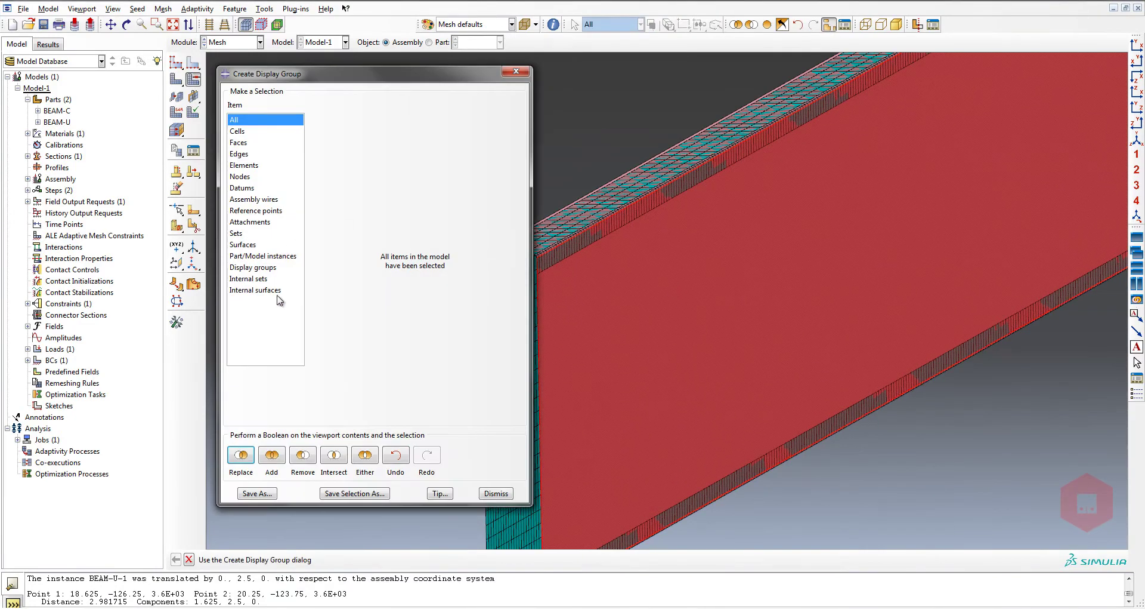
pyautogui.click(268, 256)
pyautogui.click(349, 136)
pyautogui.click(304, 456)
pyautogui.click(334, 457)
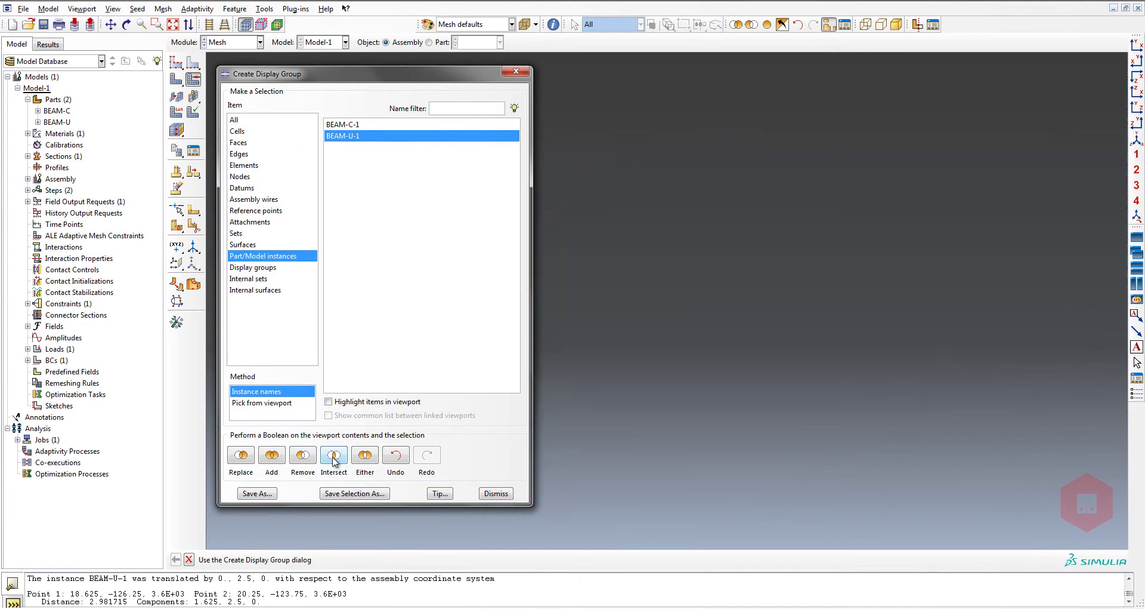
pyautogui.click(396, 457)
pyautogui.click(396, 456)
pyautogui.click(305, 457)
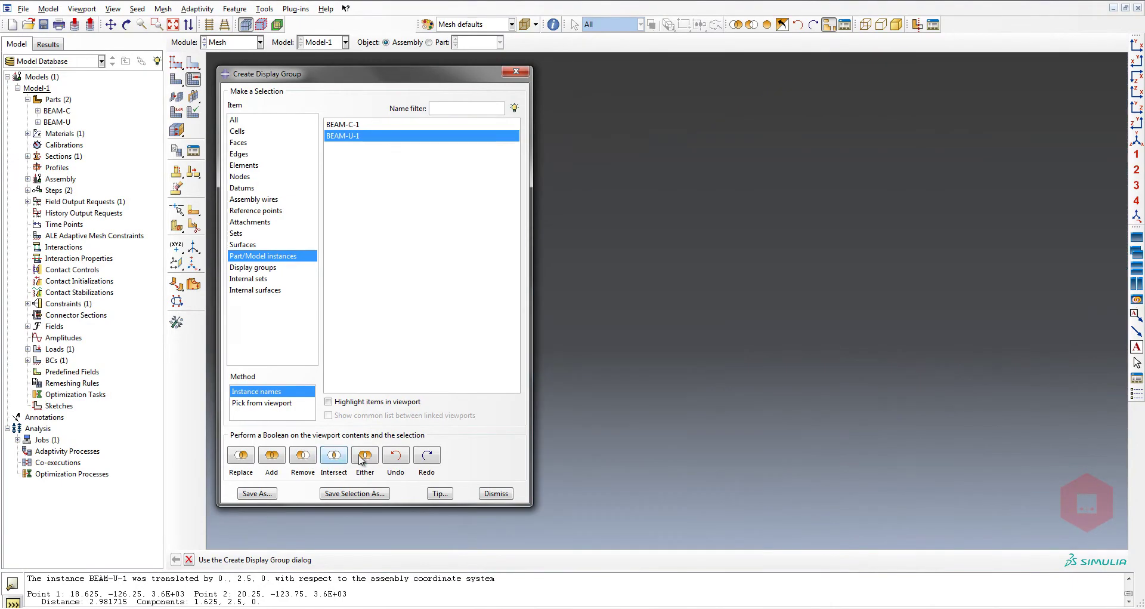
pyautogui.click(396, 457)
pyautogui.click(334, 456)
pyautogui.click(272, 456)
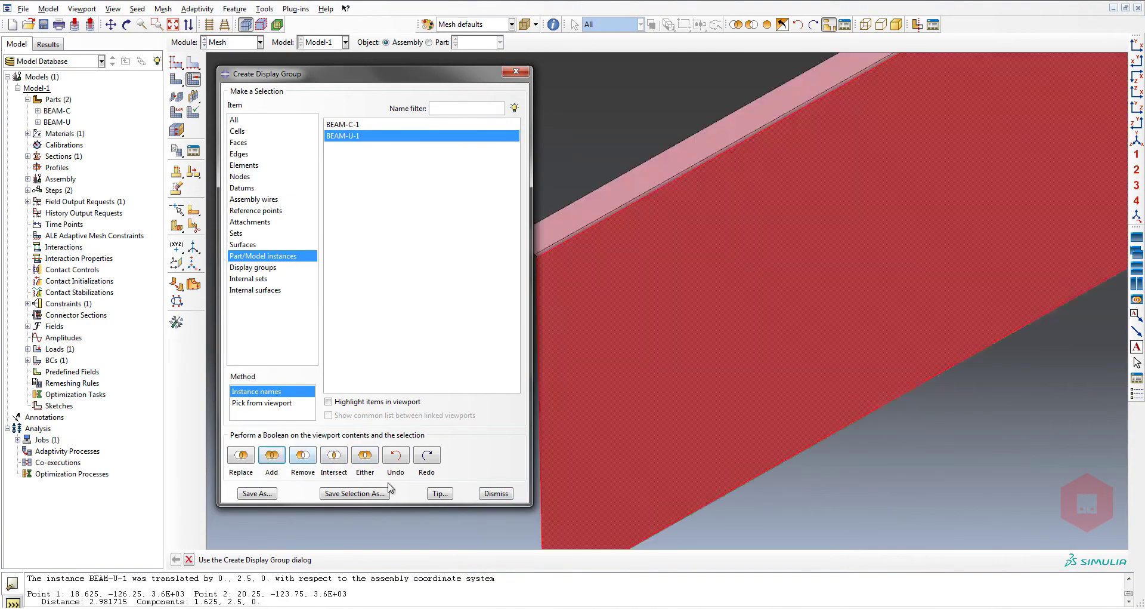
pyautogui.click(489, 494)
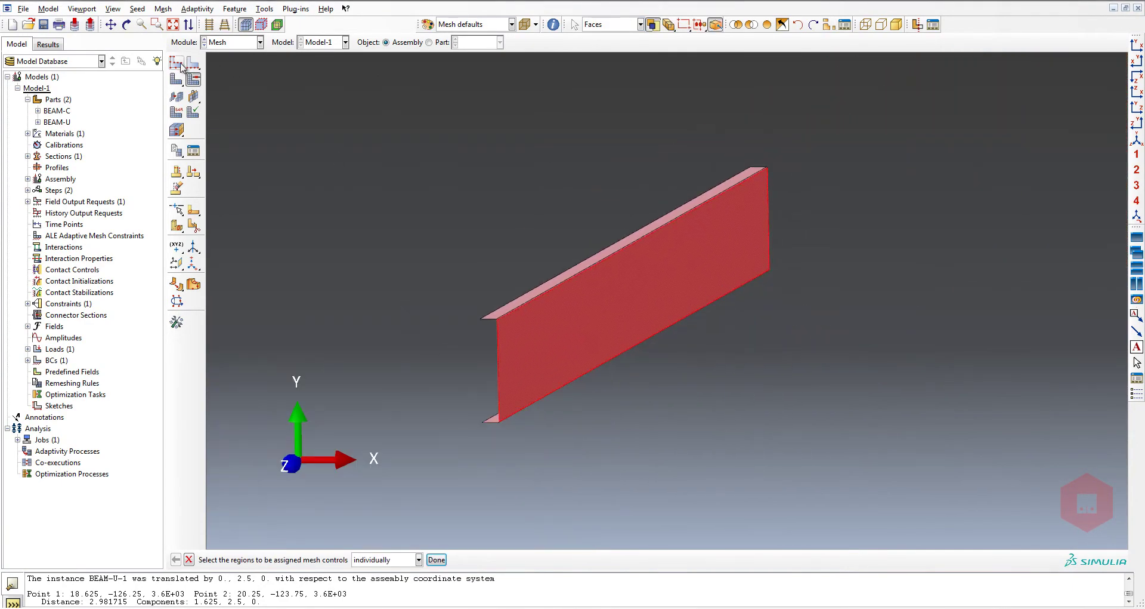
# - Assign global seeds to the BEAM-U-1 instance with an approximate global size of 10
pyautogui.click(181, 65)
pyautogui.middleClick(840, 505)
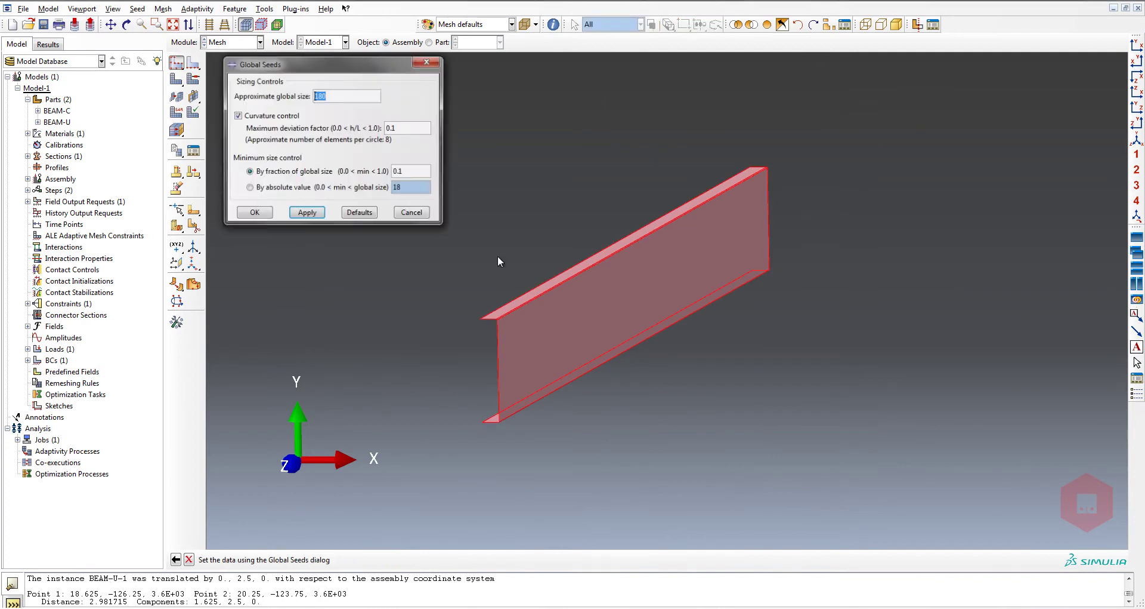
pyautogui.write('10')
pyautogui.click(319, 212)
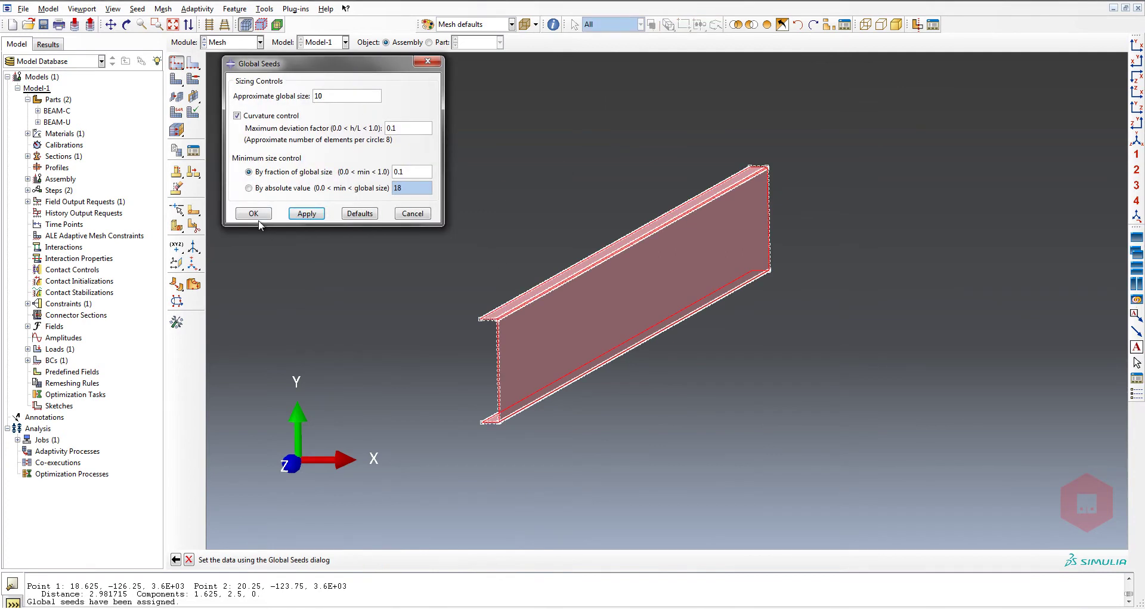
pyautogui.click(257, 216)
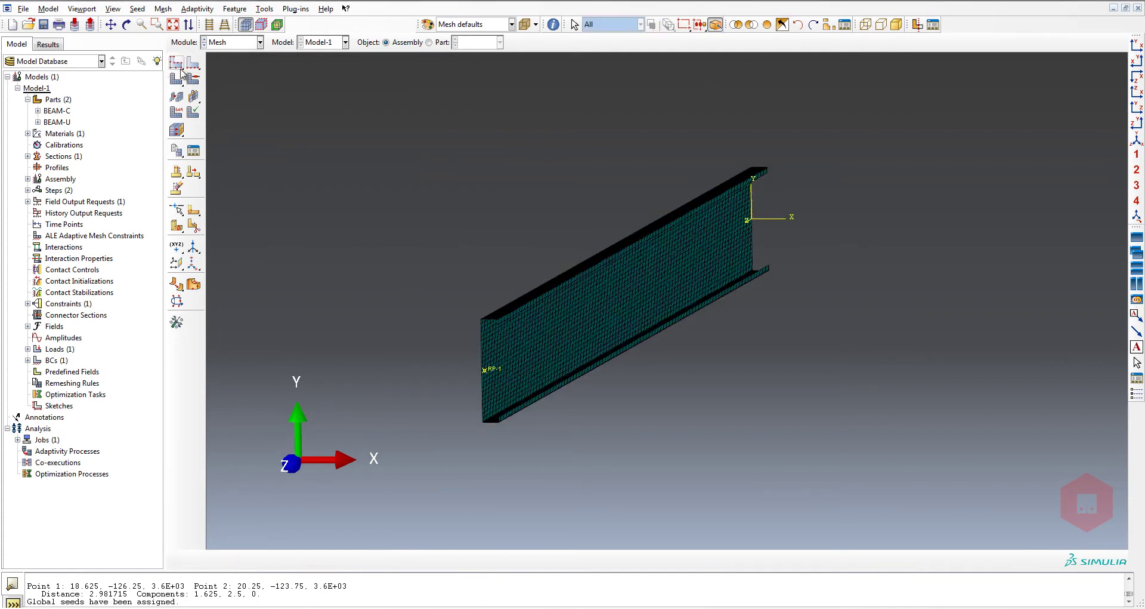
# - Check the approximate global seed size of the BEAM-C instance and leave it without applying changes
pyautogui.click(181, 69)
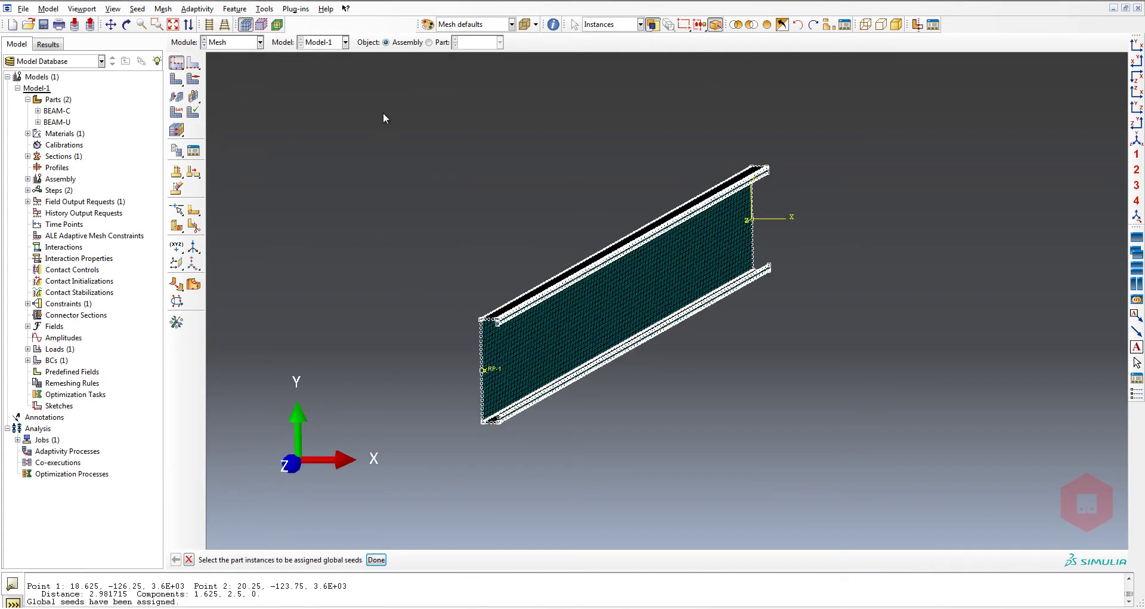
pyautogui.moveTo(399, 122); pyautogui.dragTo(883, 519)
pyautogui.middleClick(649, 248)
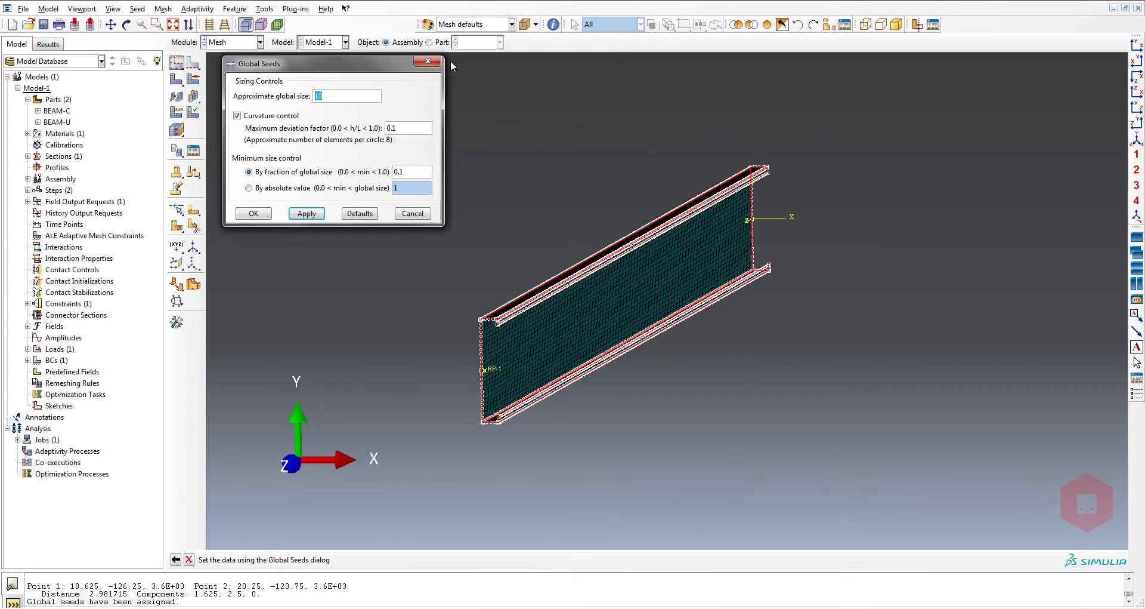
pyautogui.click(428, 61)
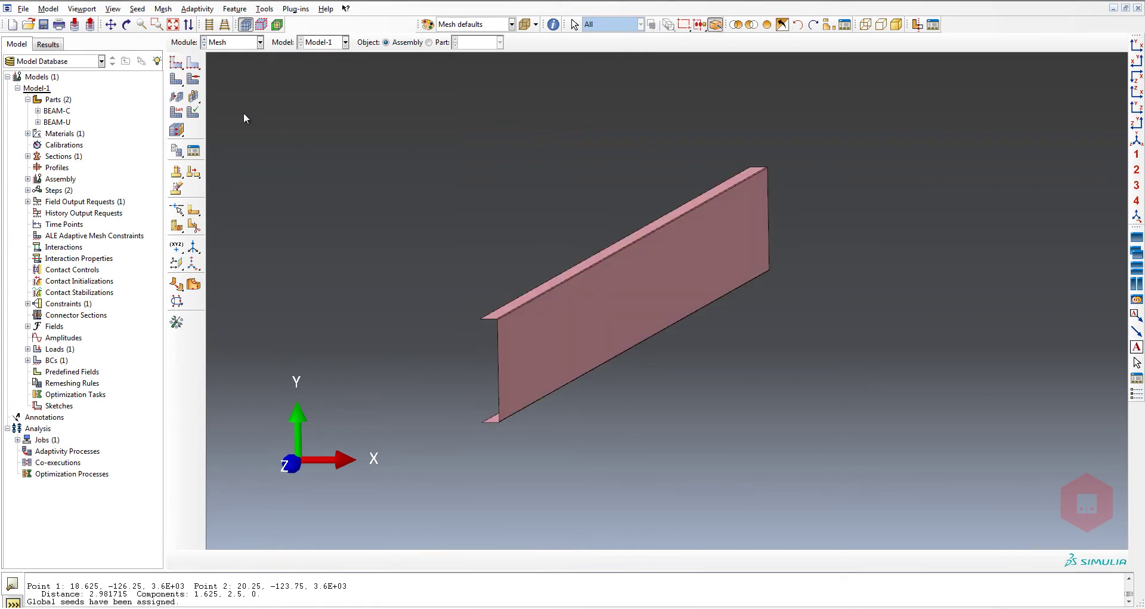
# - Assign mesh controls to all BEAM-U faces with Quad element shape and the Structured technique
pyautogui.click(192, 78)
pyautogui.moveTo(399, 137); pyautogui.dragTo(888, 512)
pyautogui.middleClick(811, 474)
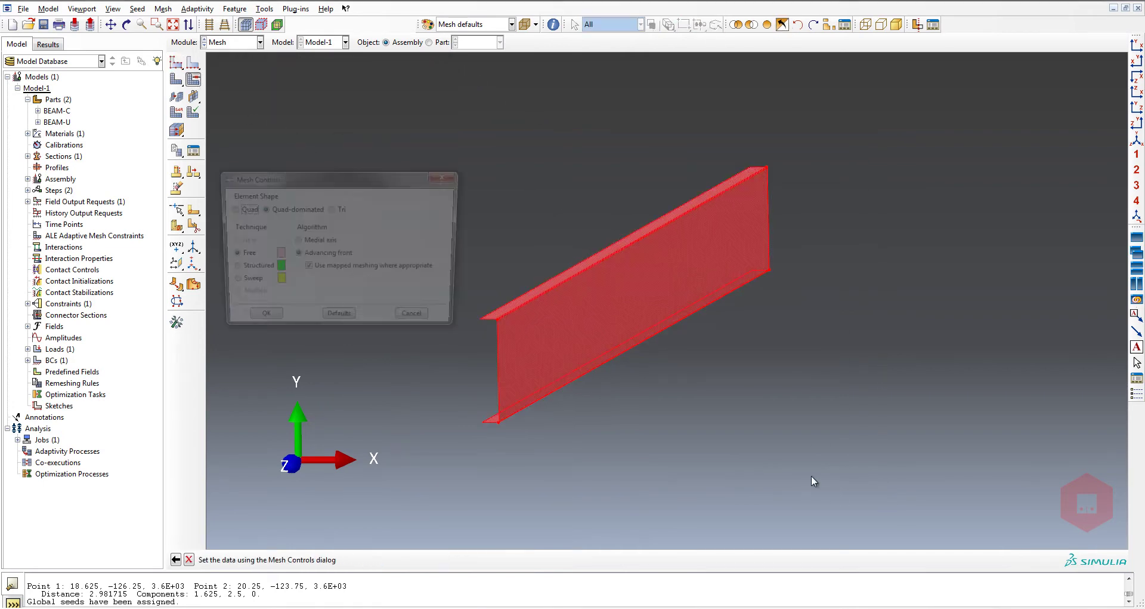
pyautogui.click(241, 208)
pyautogui.click(242, 268)
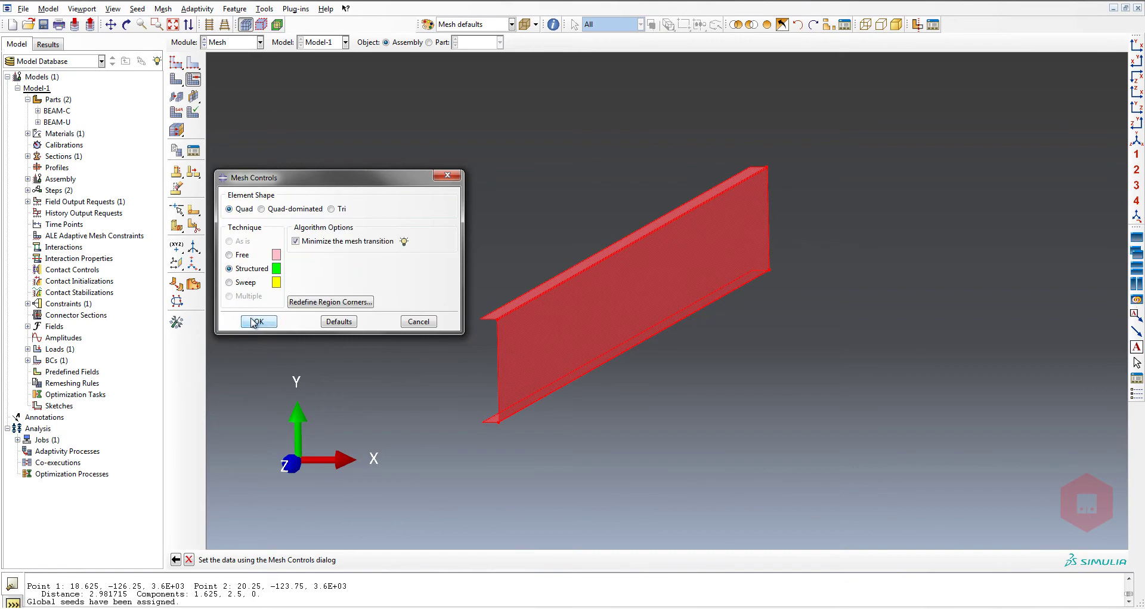
pyautogui.click(256, 321)
# - Generate the mesh on the BEAM-U-1 part instance
pyautogui.click(176, 79)
pyautogui.moveTo(458, 242); pyautogui.dragTo(943, 499)
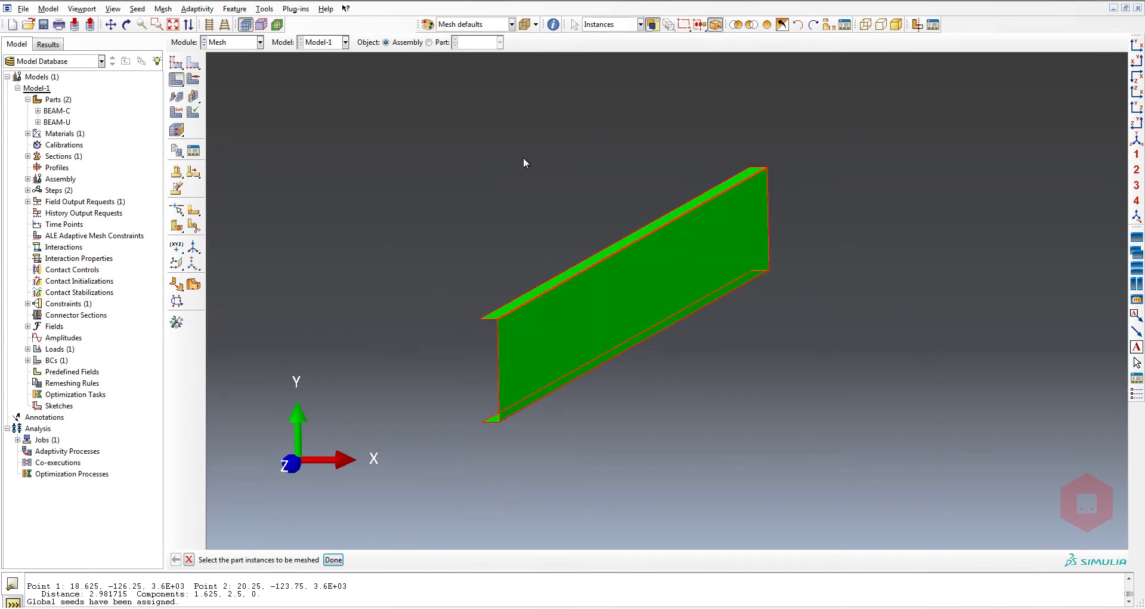
pyautogui.moveTo(390, 116); pyautogui.dragTo(912, 524)
pyautogui.middleClick(912, 524)
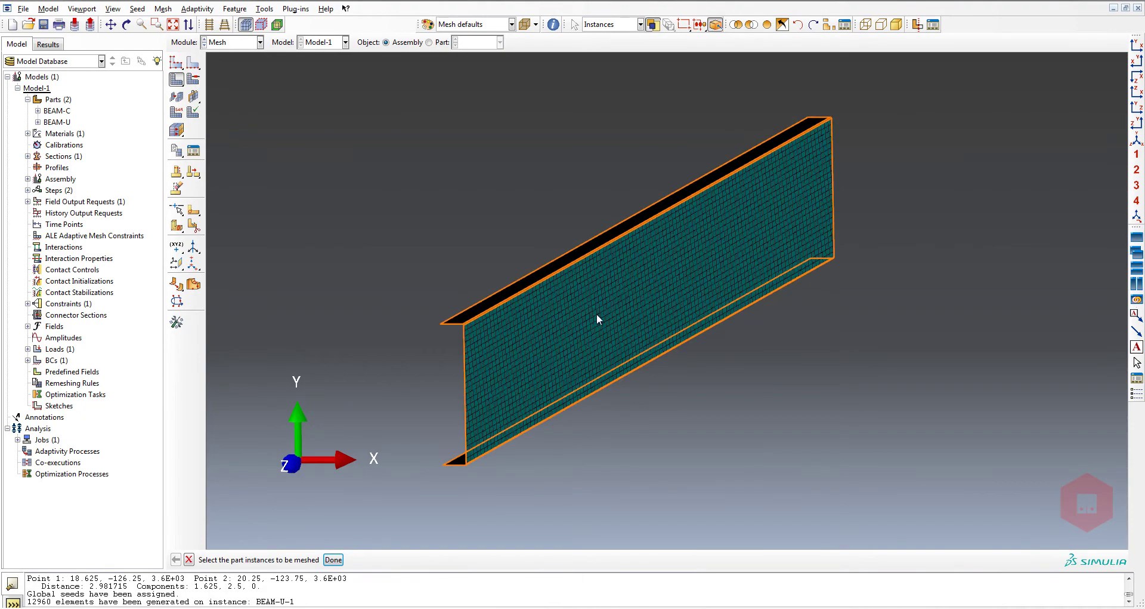
# - Start a new assembly-level surface of type Mesh with BEAM-U's flanges and web in view
pyautogui.keyDown('ctrl'); pyautogui.keyDown('alt'); pyautogui.moveTo(599, 317); pyautogui.dragTo(542, 317); pyautogui.keyUp('alt'); pyautogui.keyUp('ctrl')
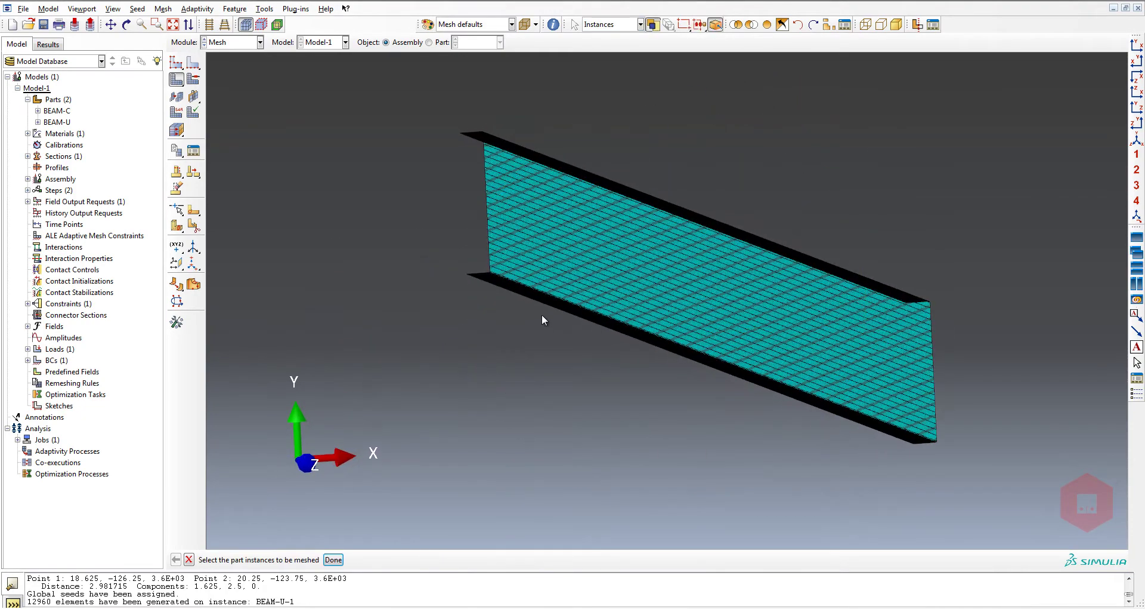
pyautogui.scroll(5, 606, 213)
pyautogui.keyDown('ctrl'); pyautogui.keyDown('alt'); pyautogui.moveTo(607, 213); pyautogui.dragTo(606, 169); pyautogui.keyUp('alt'); pyautogui.keyUp('ctrl')
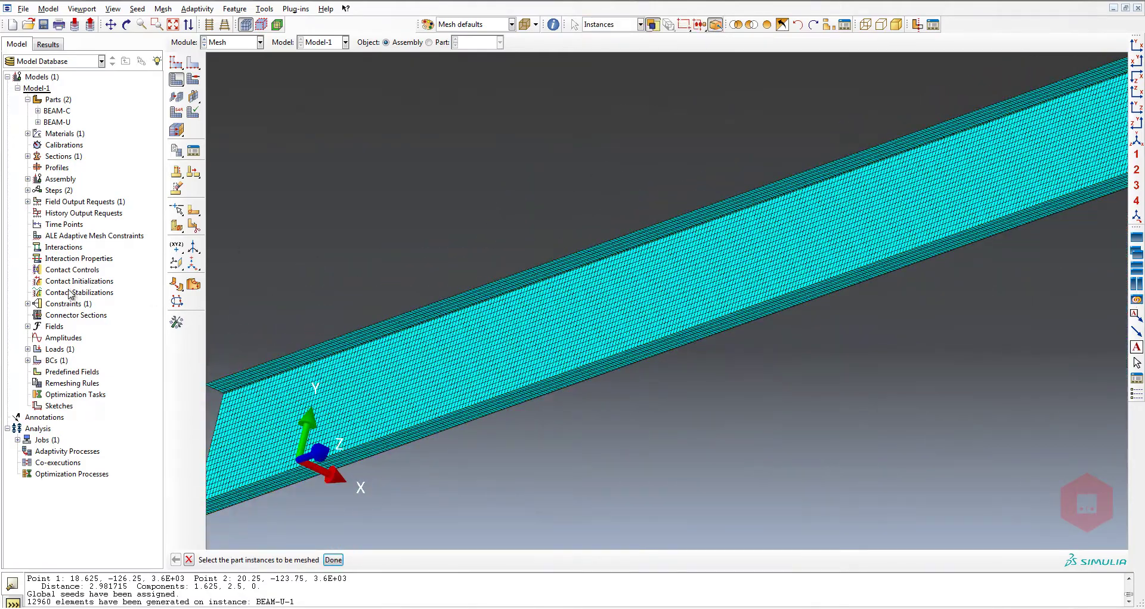
pyautogui.click(28, 179)
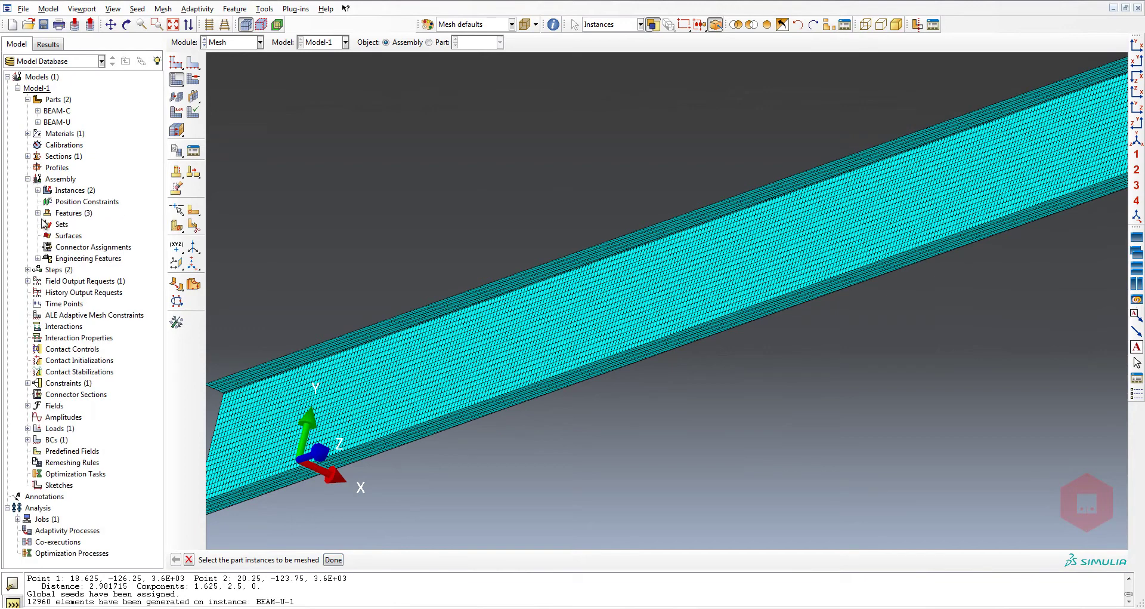
pyautogui.press('Escape')
pyautogui.click(65, 236)
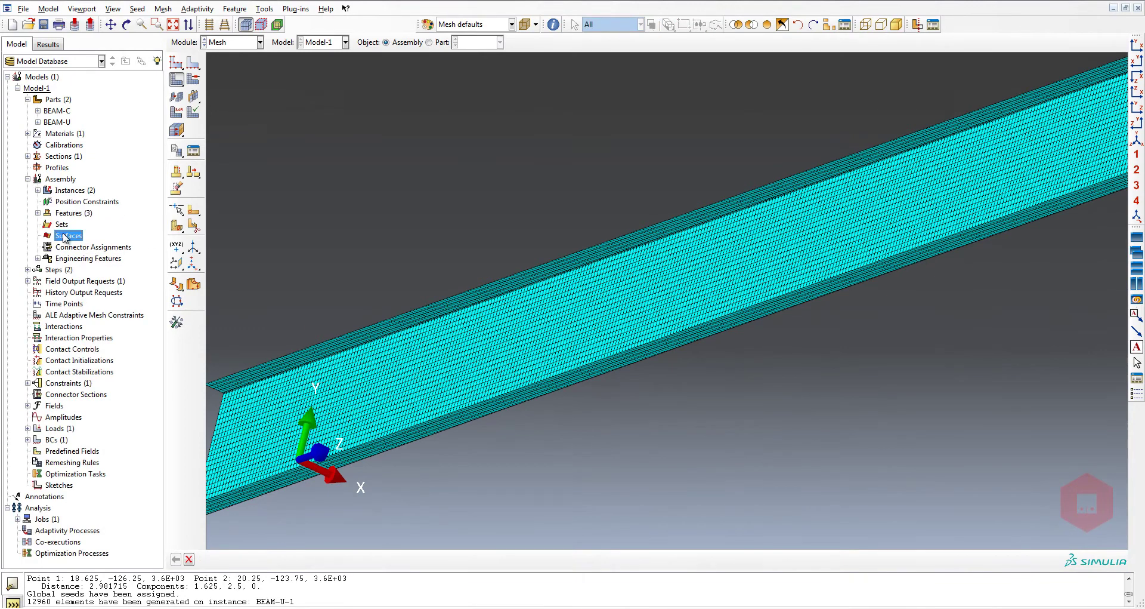
pyautogui.doubleClick(65, 236)
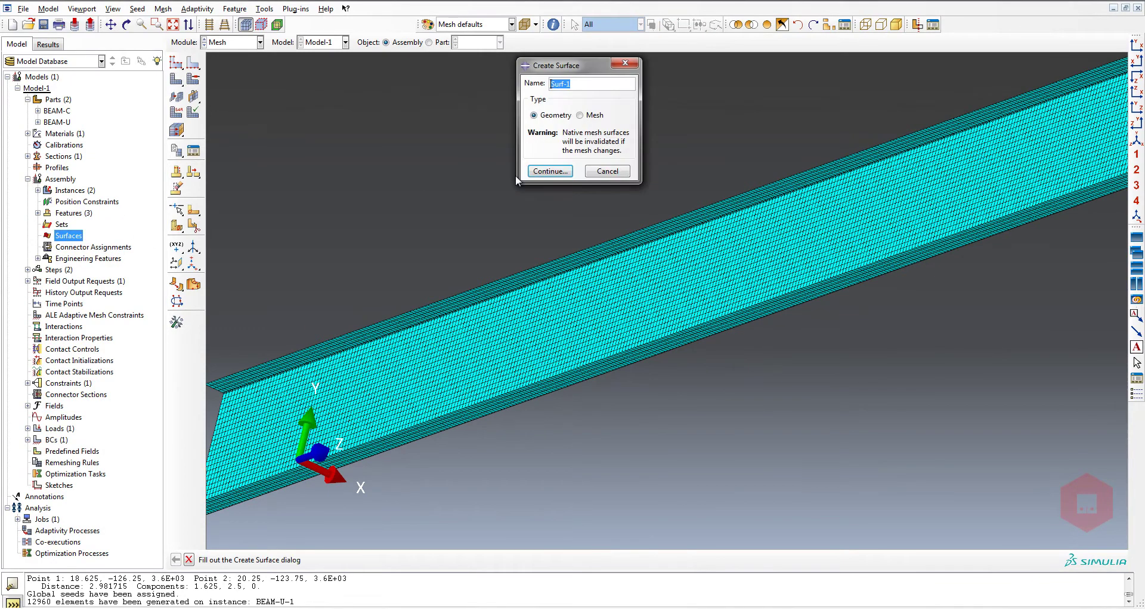
pyautogui.click(600, 116)
pyautogui.click(549, 171)
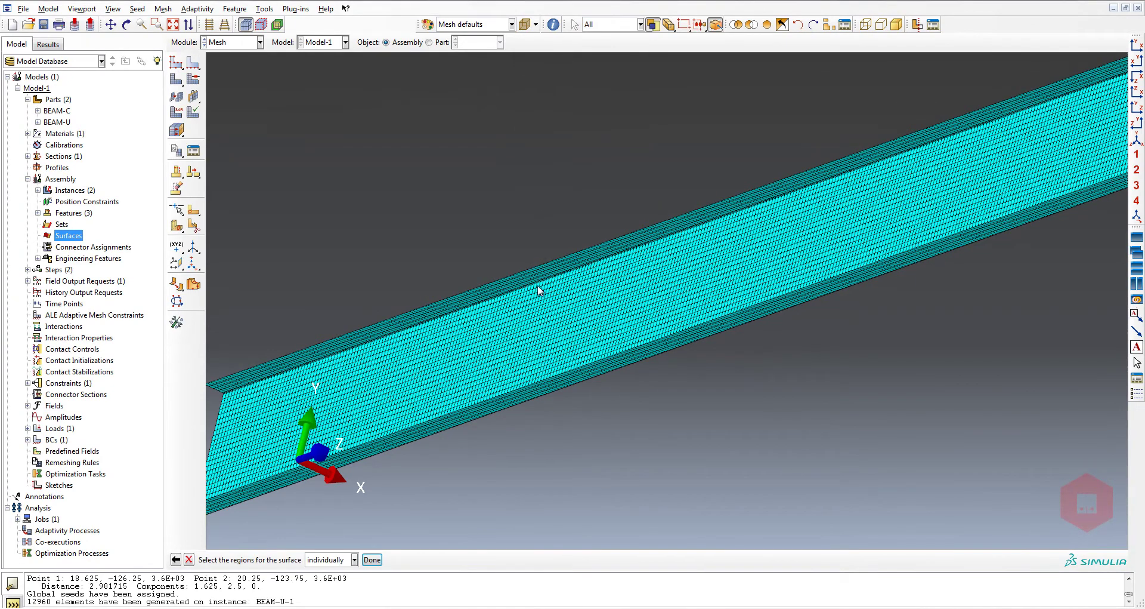
# - Switch the region selection to by angle and select BEAM-U's upper flange, upper bend and web faces for the surface
pyautogui.click(330, 559)
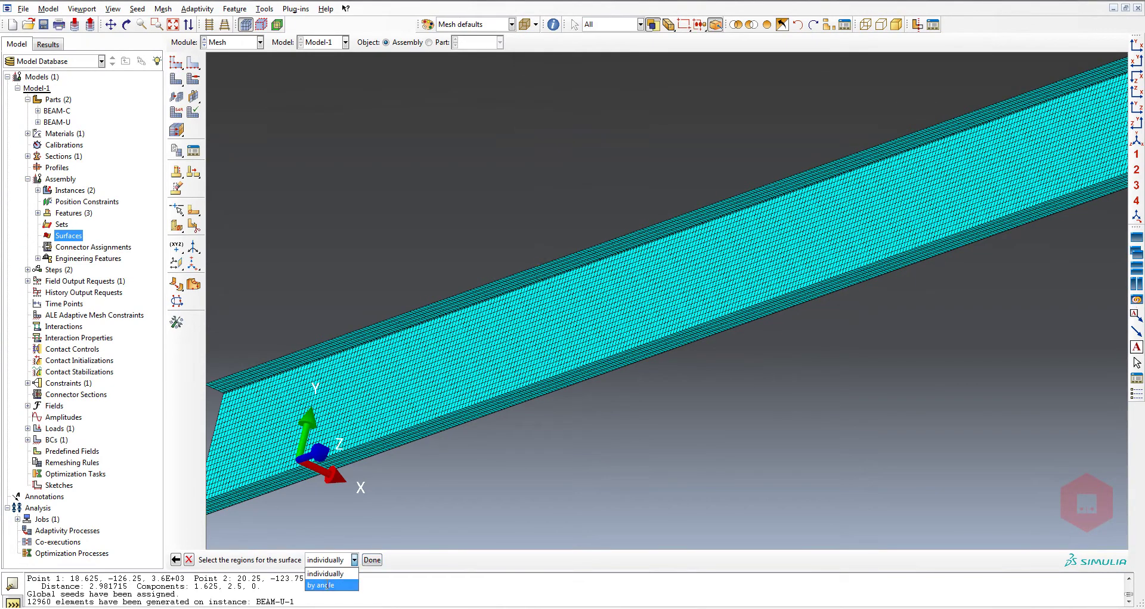
pyautogui.click(329, 583)
pyautogui.click(517, 285)
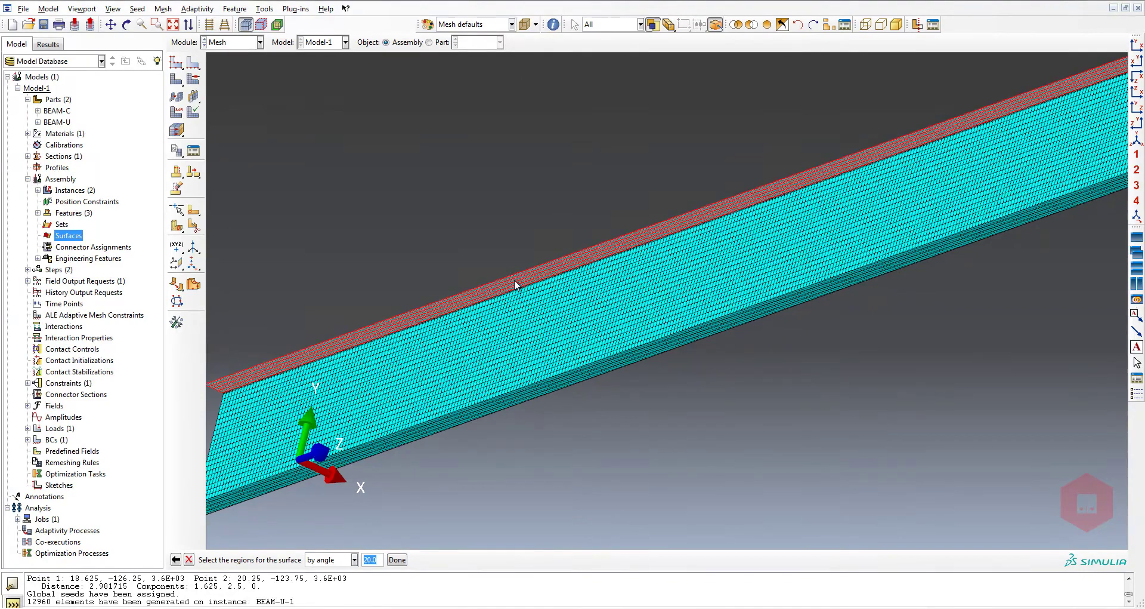
pyautogui.scroll(5, 517, 286)
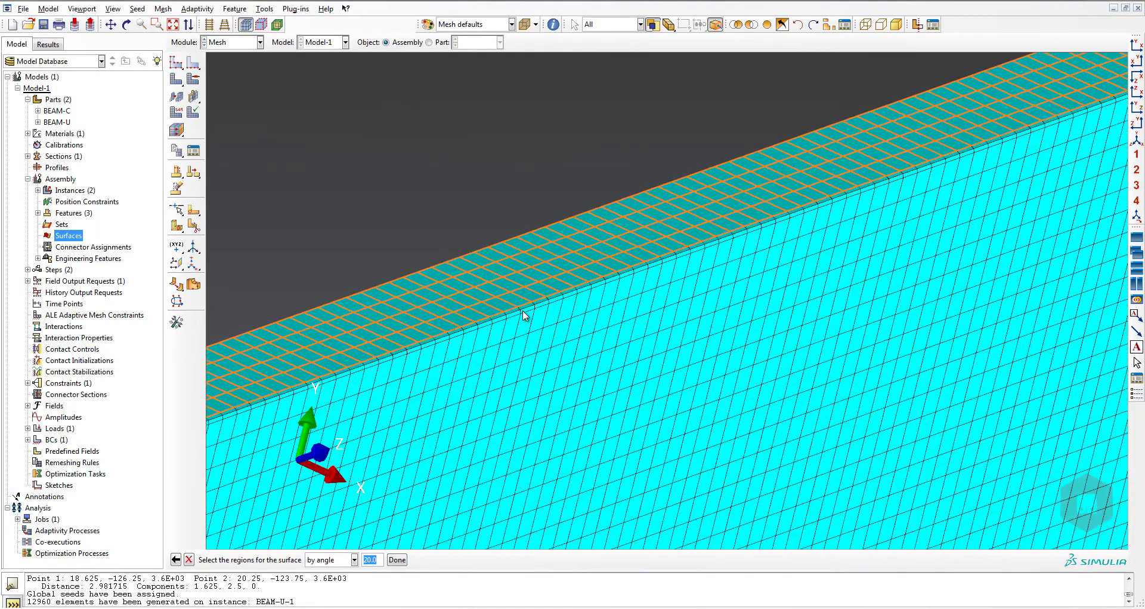
pyautogui.click(522, 311)
pyautogui.scroll(4, 531, 312)
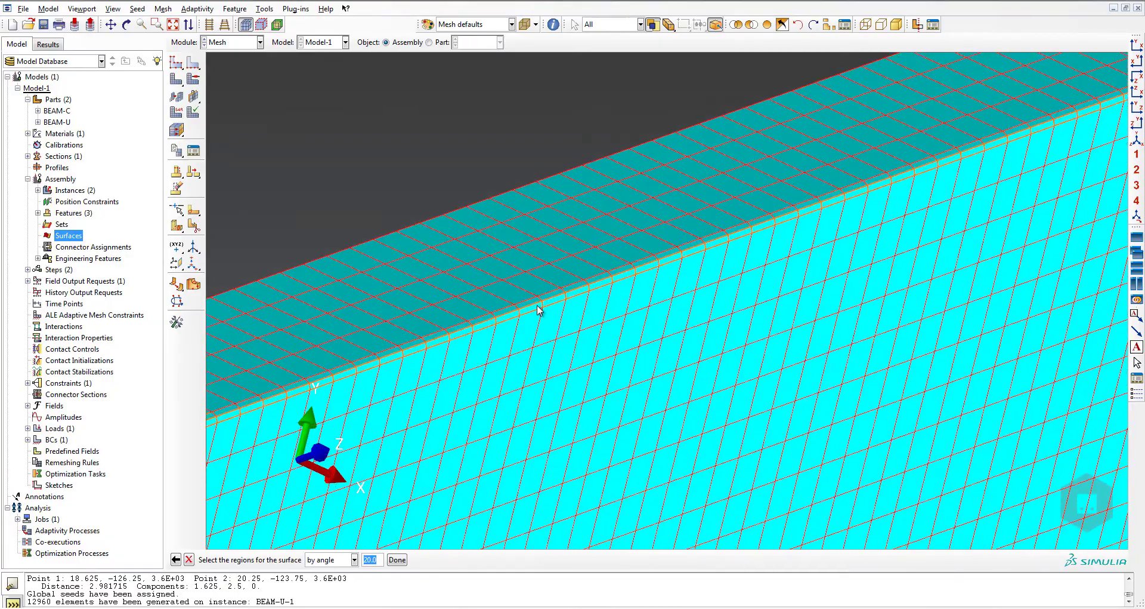
# - Add BEAM-U's lower bend and lower flange faces to the surface selection and confirm the regions
pyautogui.scroll(-5, 491, 184)
pyautogui.keyDown('ctrl'); pyautogui.keyDown('alt'); pyautogui.moveTo(504, 163); pyautogui.dragTo(451, 272); pyautogui.keyUp('alt'); pyautogui.keyUp('ctrl')
pyautogui.scroll(6, 449, 270)
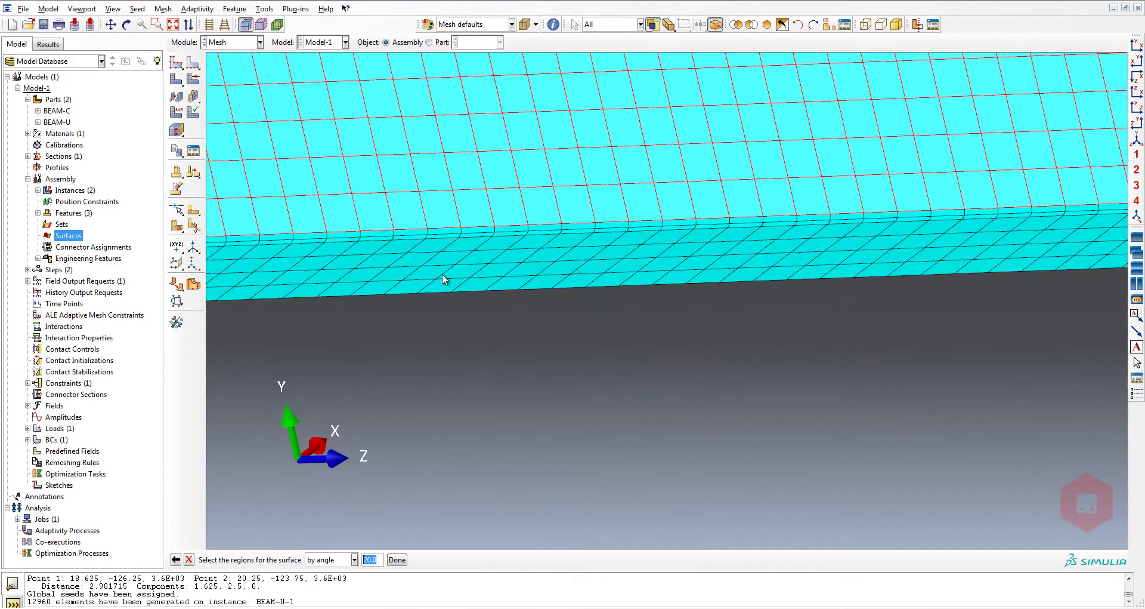
pyautogui.scroll(4, 452, 251)
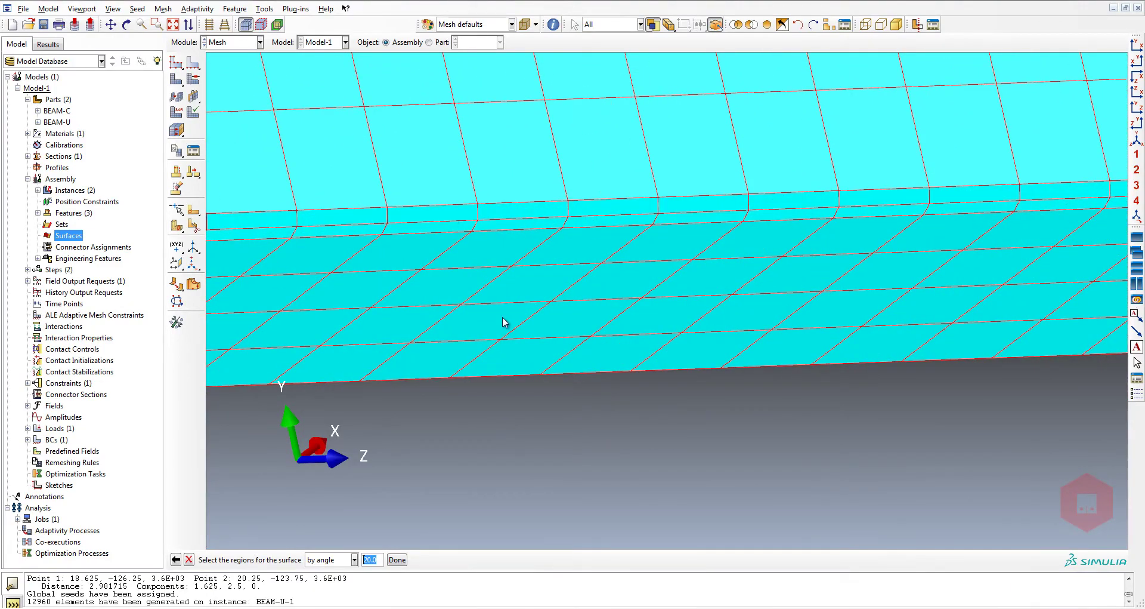
pyautogui.scroll(-4, 506, 316)
pyautogui.scroll(-6, 511, 311)
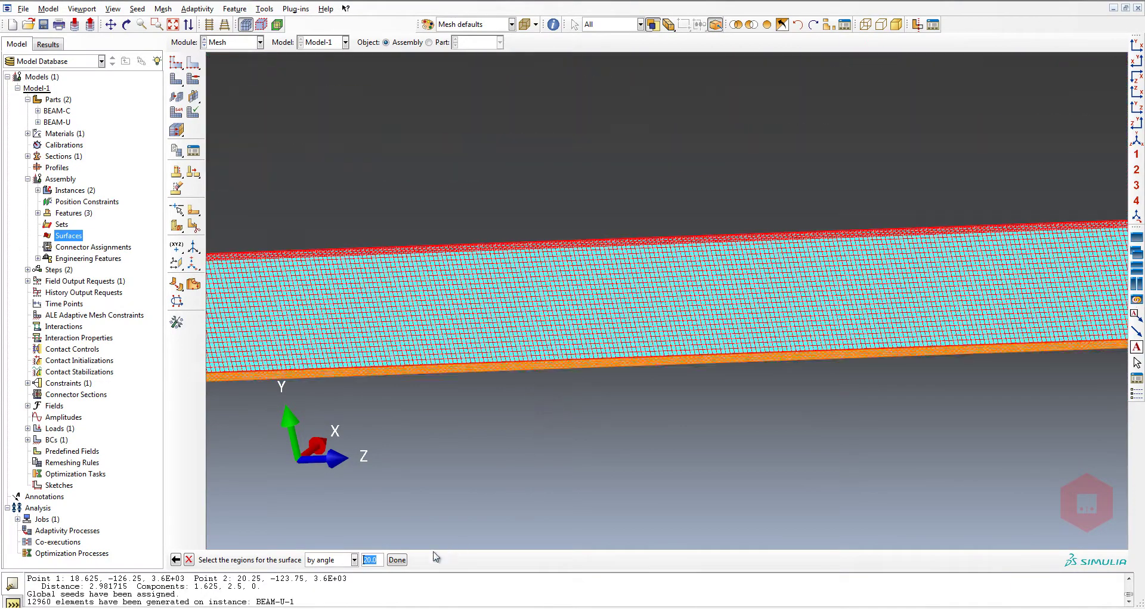
pyautogui.middleClick(481, 459)
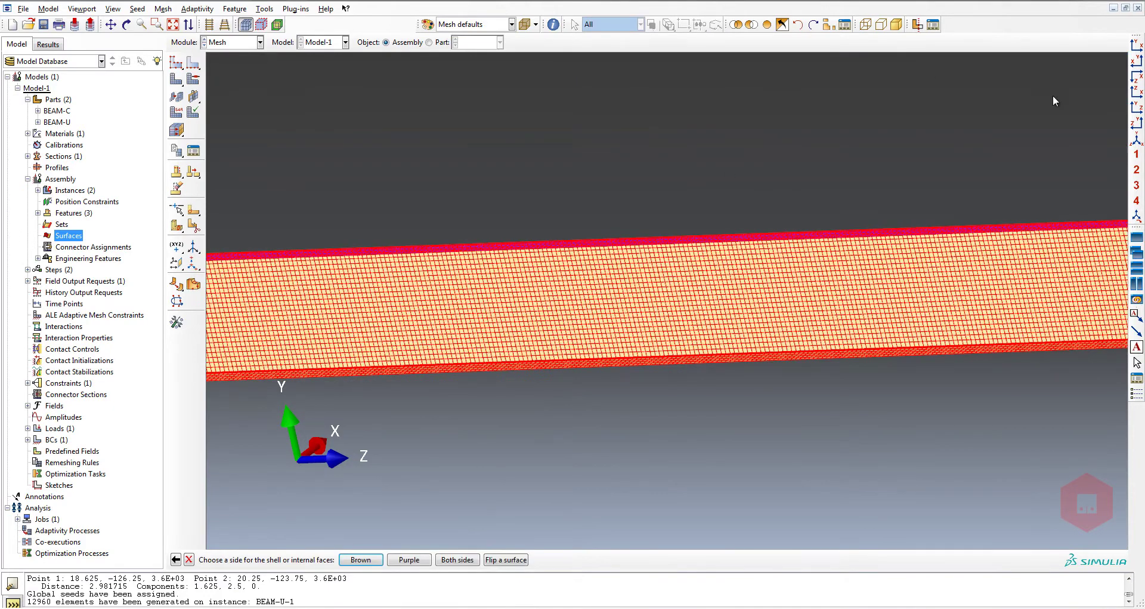
# - Check the side colours from the beam's end and choose the Brown side for the BEAM-U surface
pyautogui.click(1137, 124)
pyautogui.click(1137, 45)
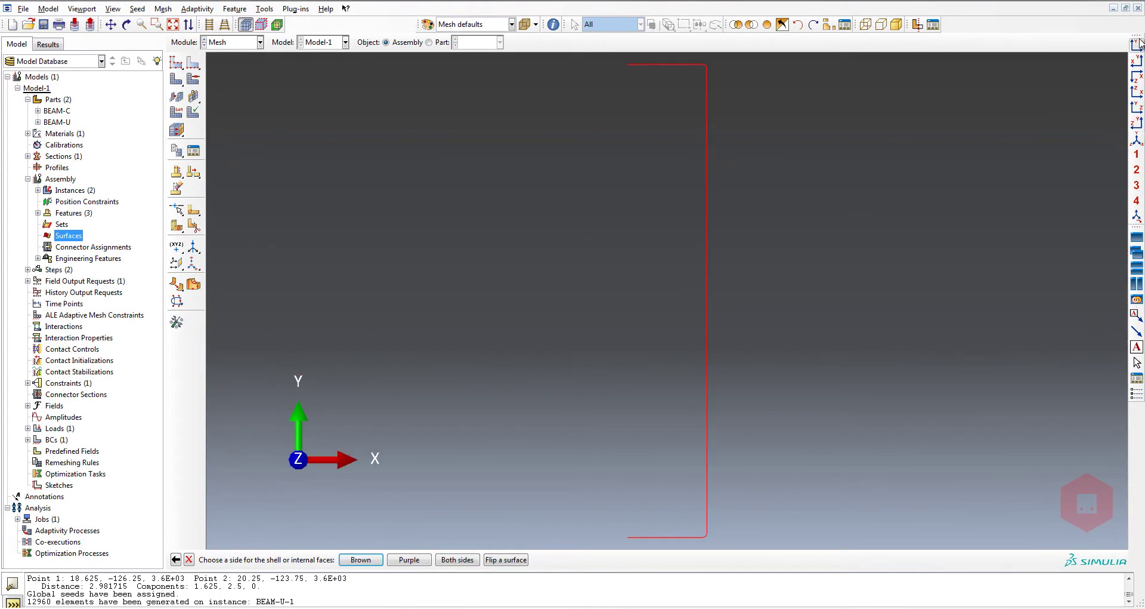
pyautogui.keyDown('ctrl'); pyautogui.keyDown('alt'); pyautogui.moveTo(649, 409); pyautogui.dragTo(439, 500); pyautogui.keyUp('alt'); pyautogui.keyUp('ctrl')
pyautogui.scroll(5, 500, 345)
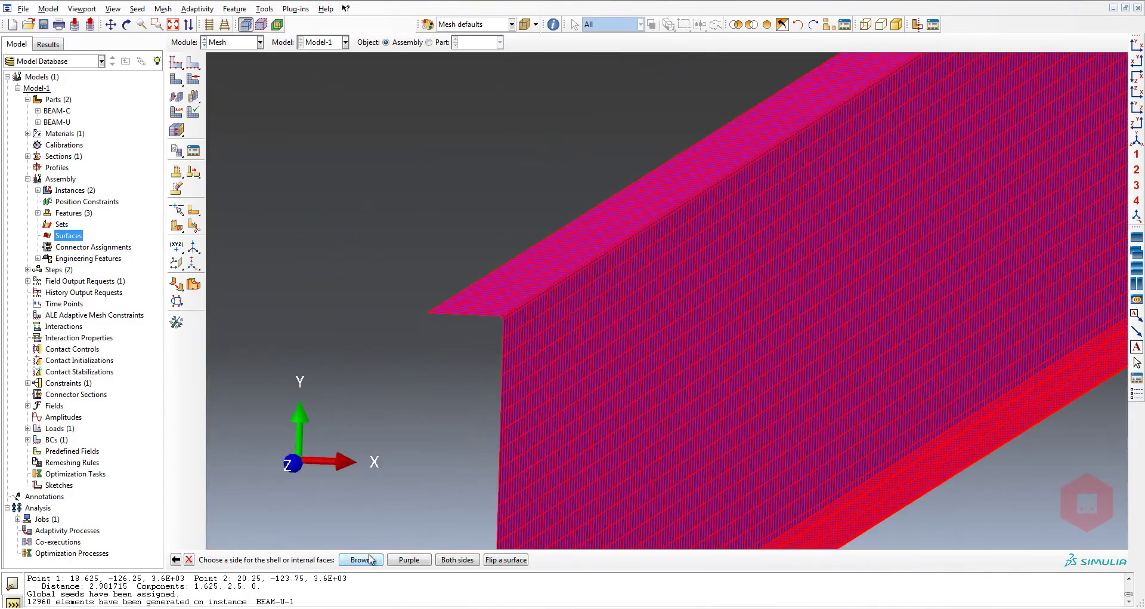
pyautogui.click(360, 559)
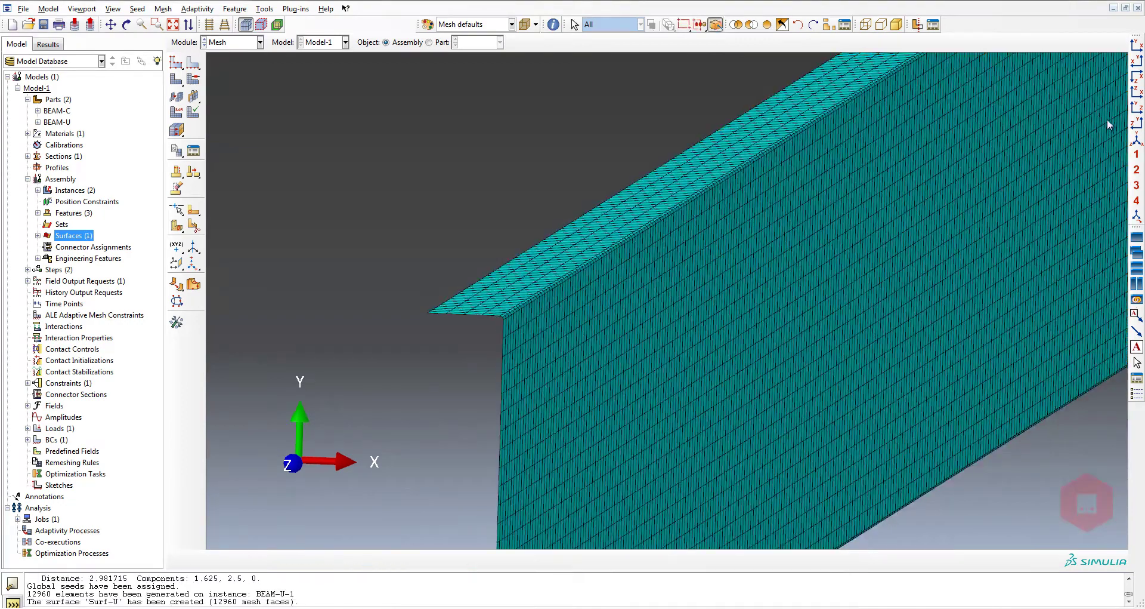
# - Restore the display of all instances so that BEAM-C is shown together with BEAM-U
pyautogui.click(1138, 122)
pyautogui.click(1135, 45)
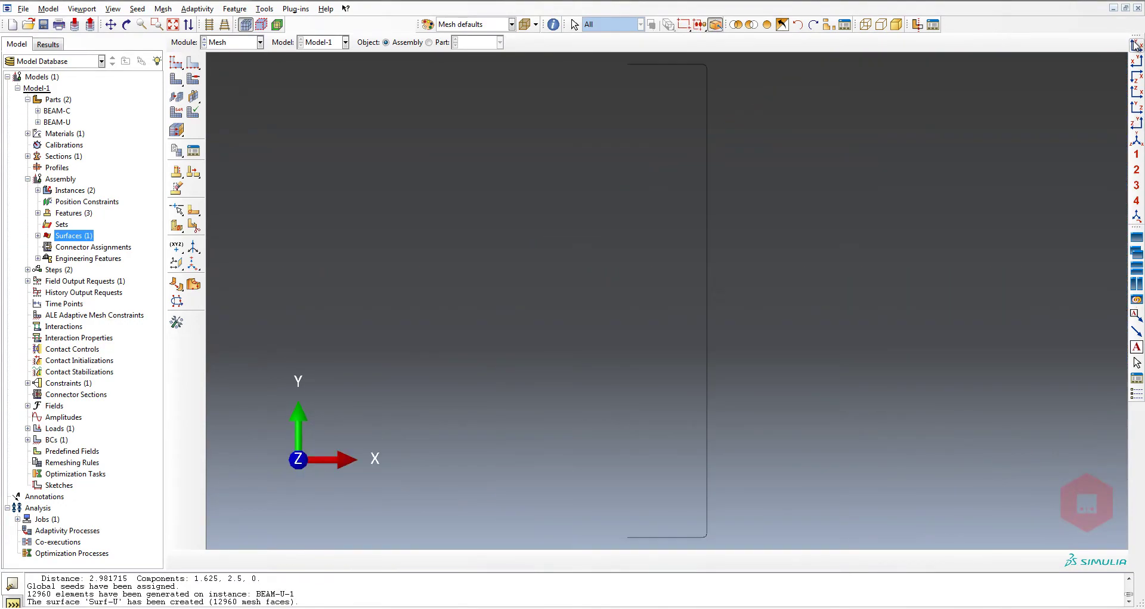
pyautogui.click(768, 25)
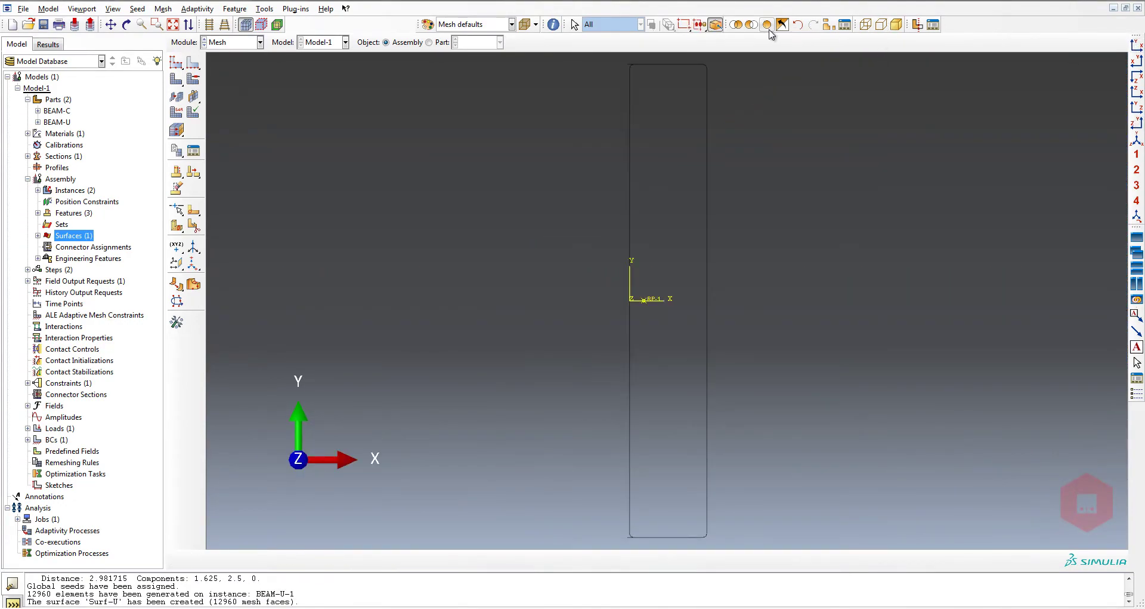
pyautogui.scroll(-5, 692, 73)
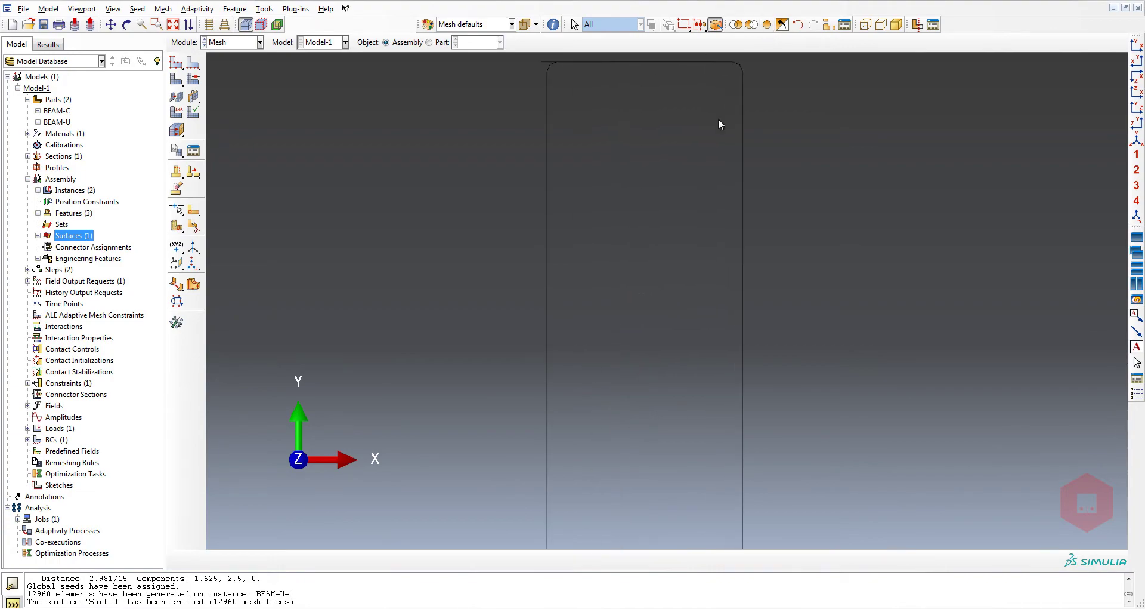
pyautogui.keyDown('ctrl'); pyautogui.keyDown('alt'); pyautogui.moveTo(657, 219); pyautogui.dragTo(579, 241); pyautogui.keyUp('alt'); pyautogui.keyUp('ctrl')
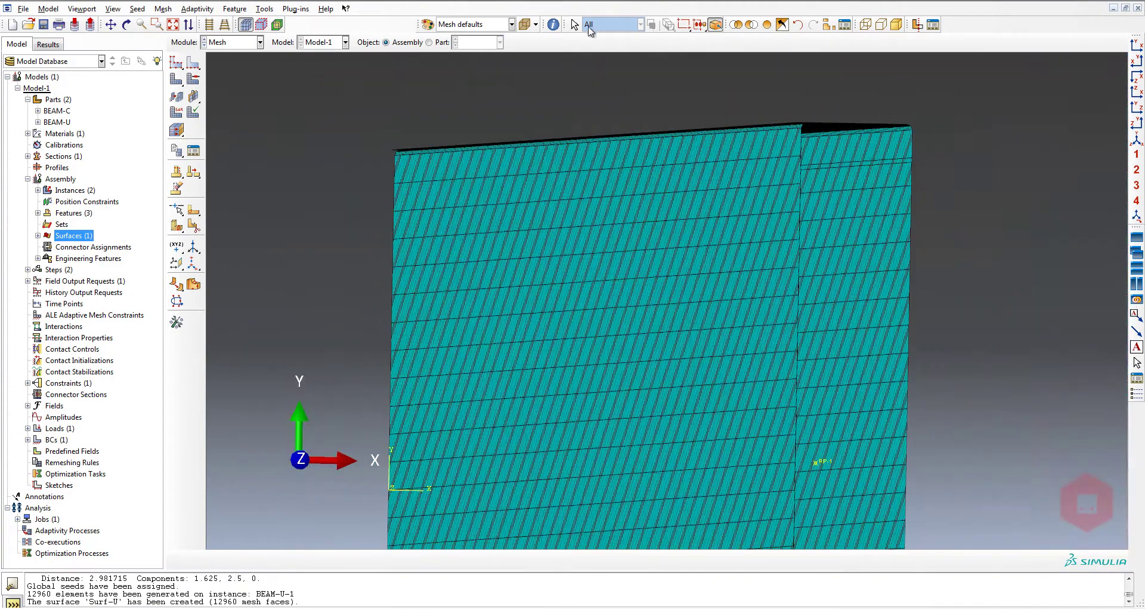
# - Colour-code the assembly by part instances to distinguish the two beams
pyautogui.click(477, 24)
pyautogui.click(471, 61)
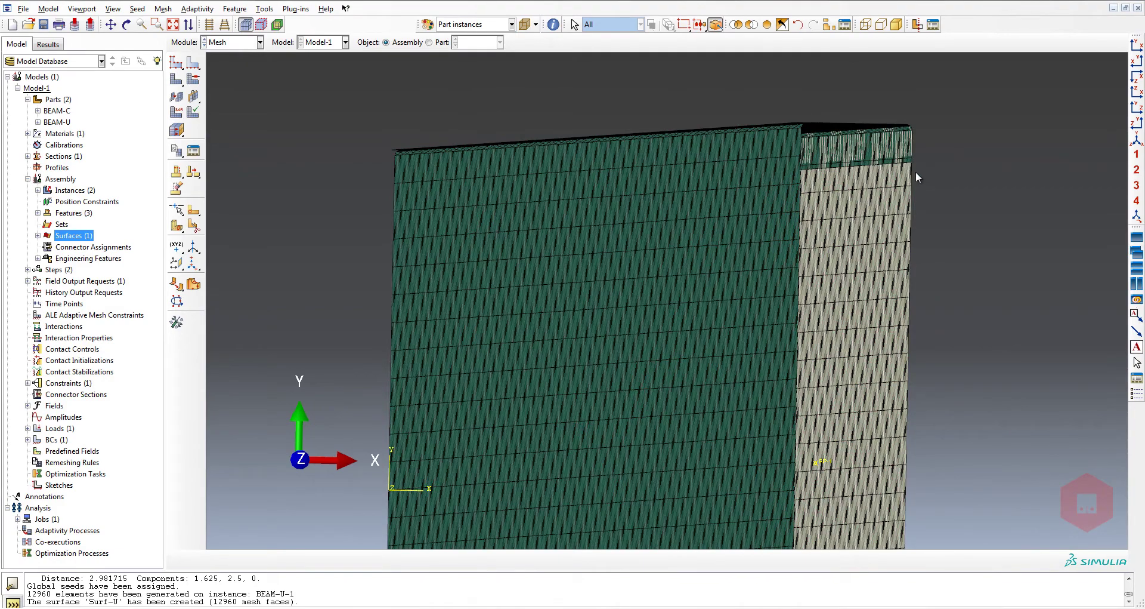
pyautogui.scroll(-5, 917, 176)
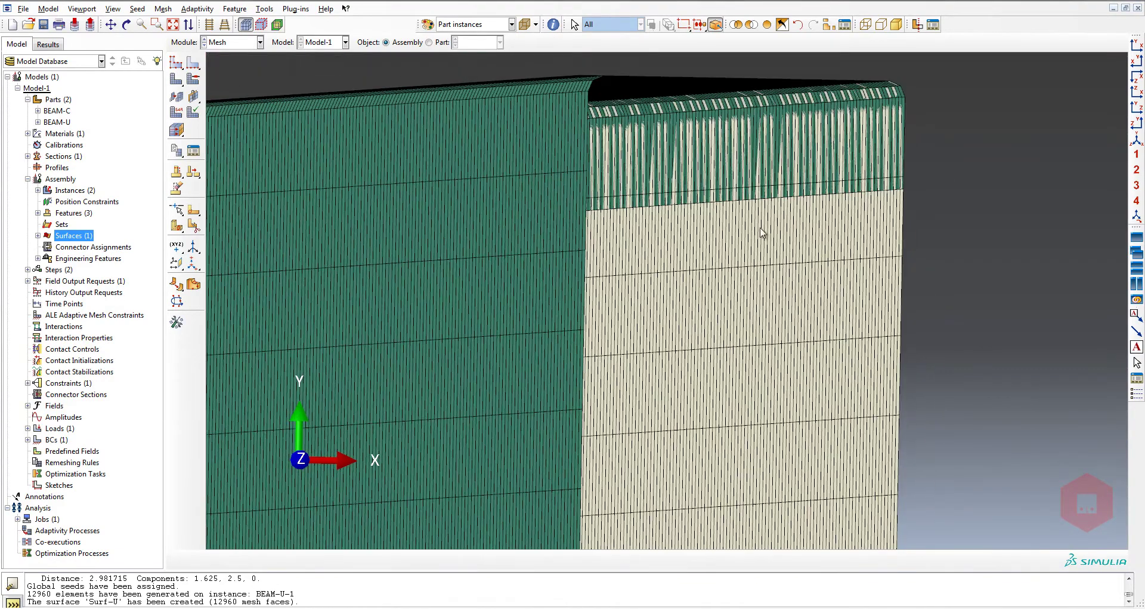
# - Open the Surf-U surface for editing and examine its highlighted faces on the assembled beams
pyautogui.click(38, 236)
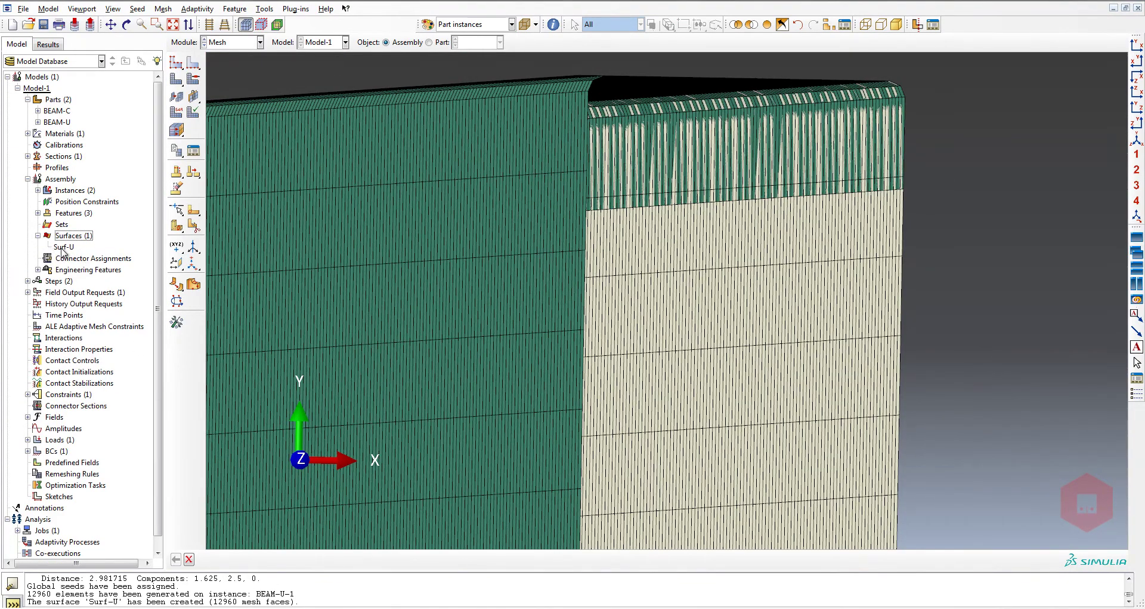
pyautogui.doubleClick(64, 246)
pyautogui.keyDown('ctrl'); pyautogui.keyDown('alt'); pyautogui.moveTo(825, 282); pyautogui.dragTo(884, 252); pyautogui.keyUp('alt'); pyautogui.keyUp('ctrl')
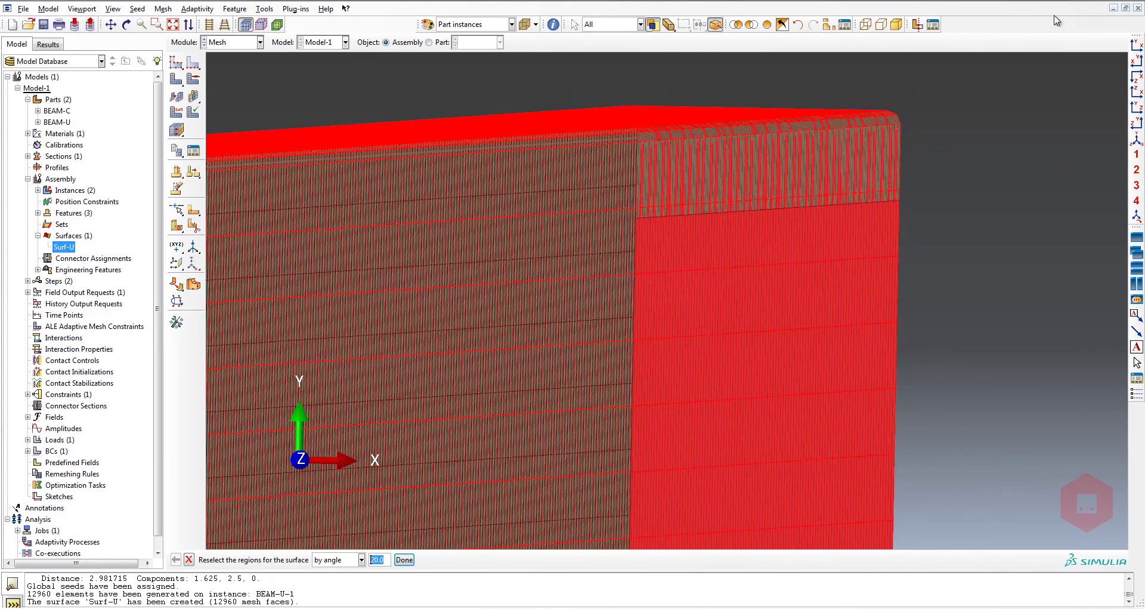
pyautogui.click(1125, 128)
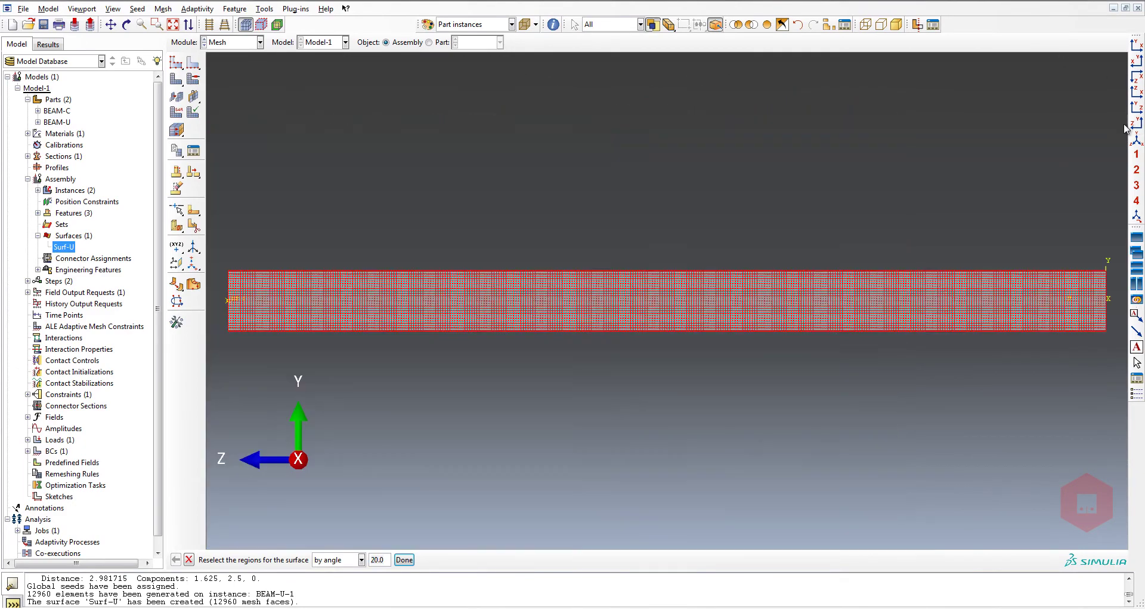
pyautogui.click(1137, 46)
pyautogui.keyDown('ctrl'); pyautogui.keyDown('alt'); pyautogui.moveTo(701, 84); pyautogui.dragTo(726, 235); pyautogui.keyUp('alt'); pyautogui.keyUp('ctrl')
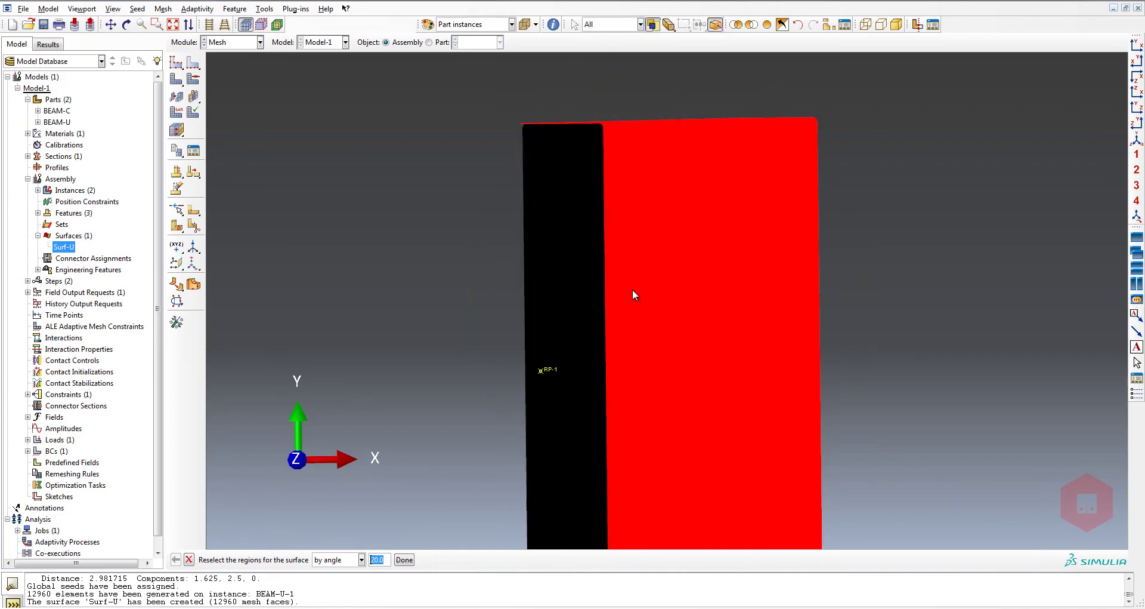